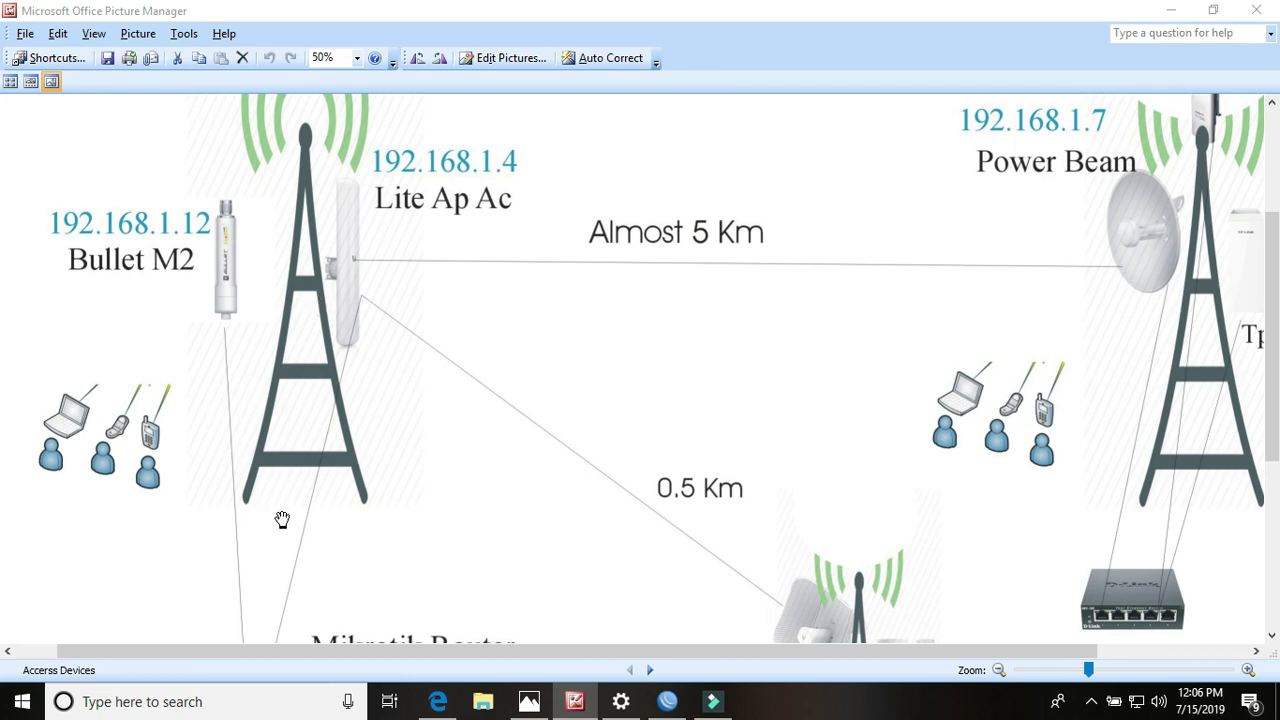
drag(283, 528, 277, 254)
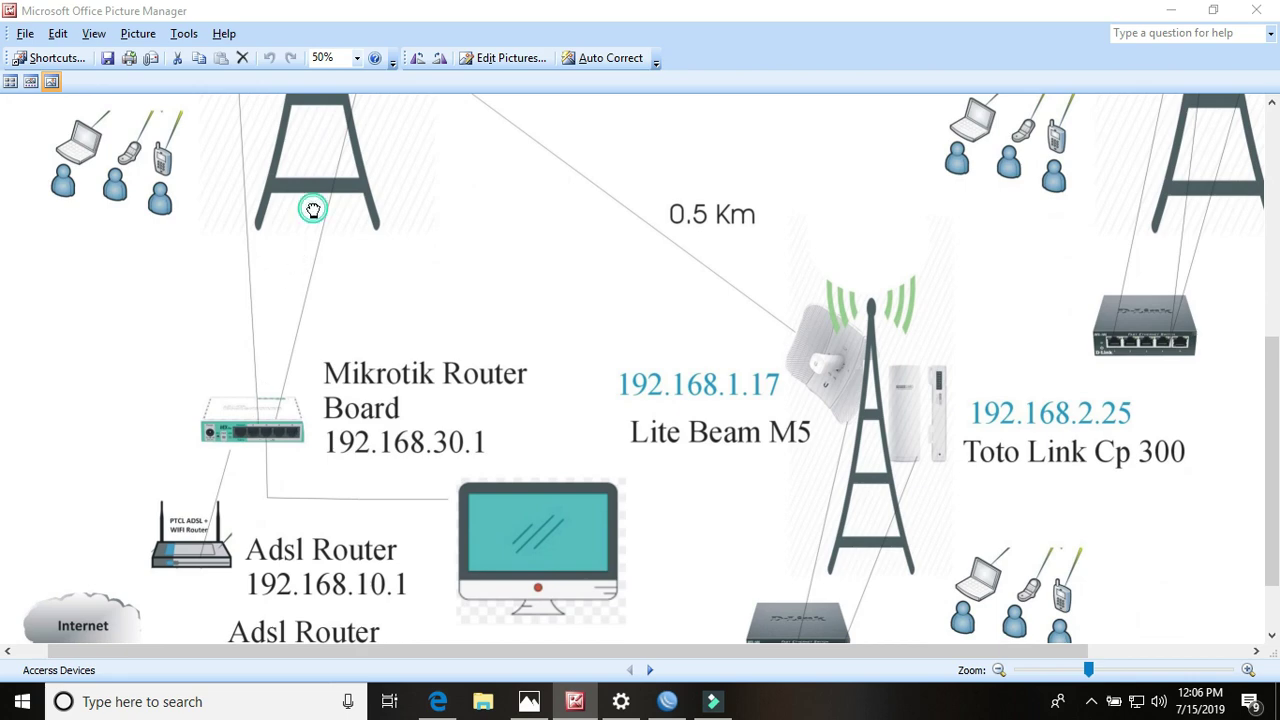
drag(308, 206, 280, 491)
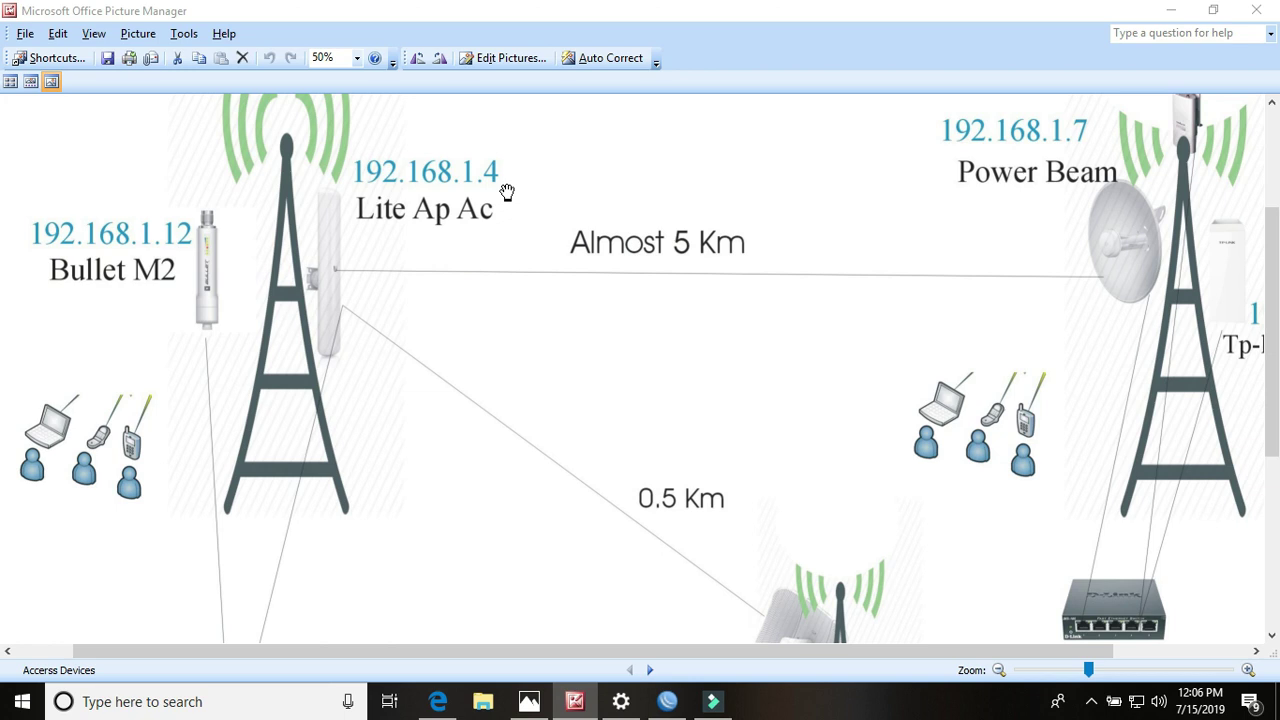
drag(634, 223, 363, 422)
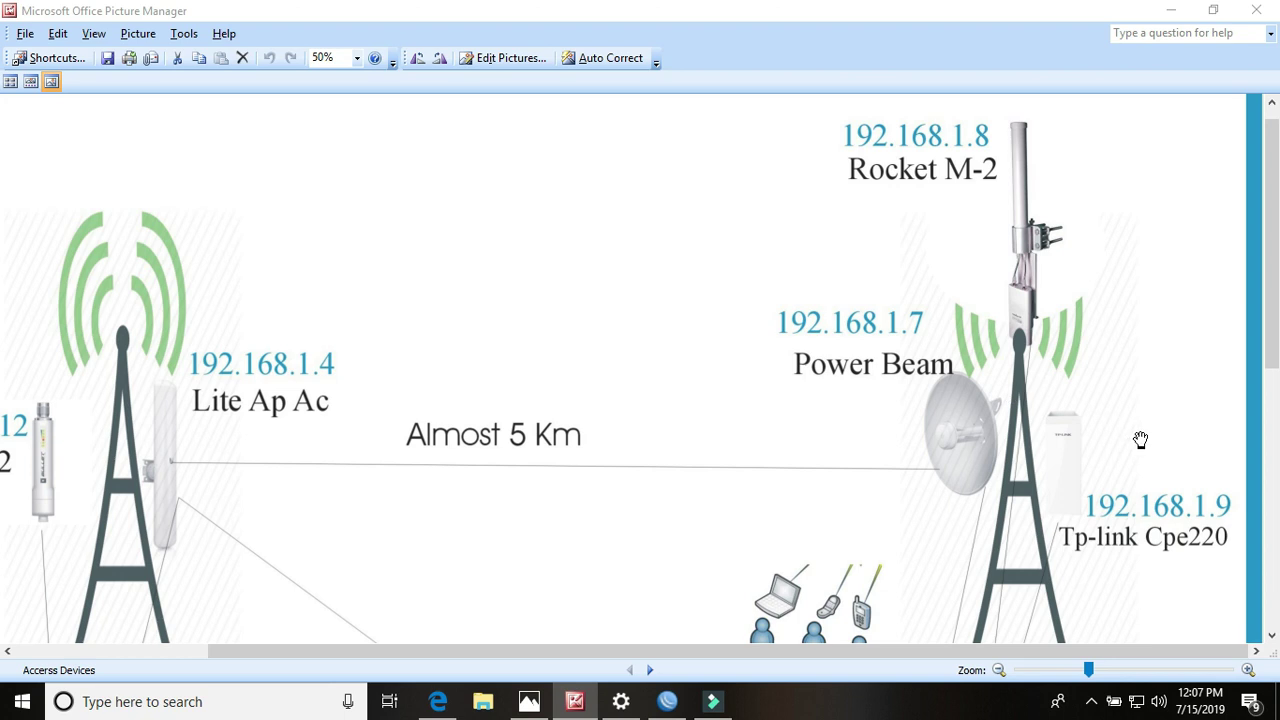
drag(1140, 440, 1090, 389)
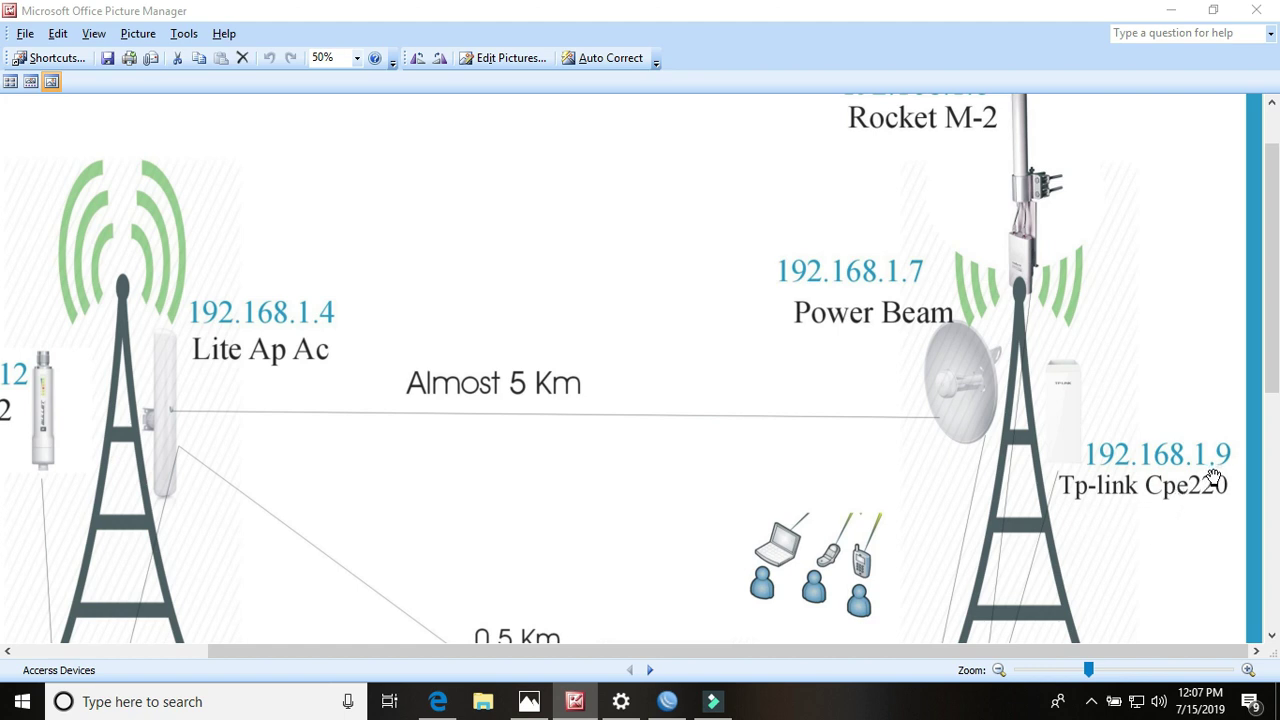
drag(1124, 350, 1116, 439)
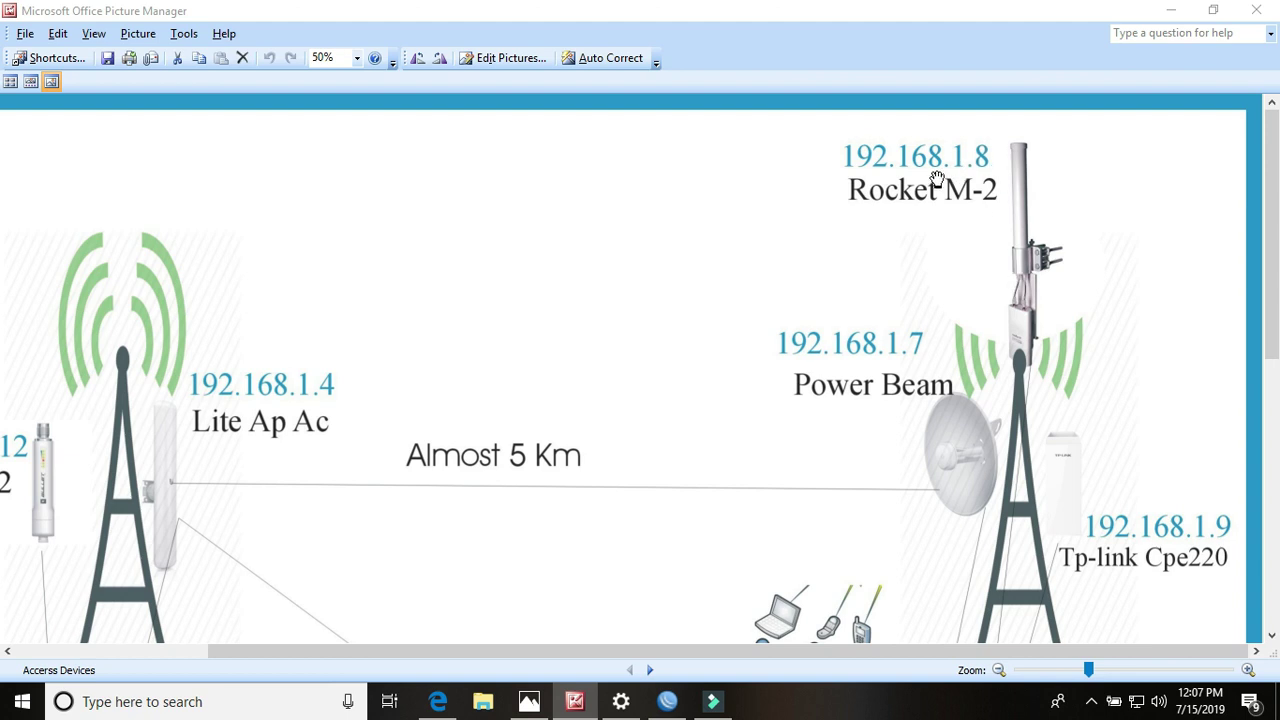
drag(695, 532, 691, 279)
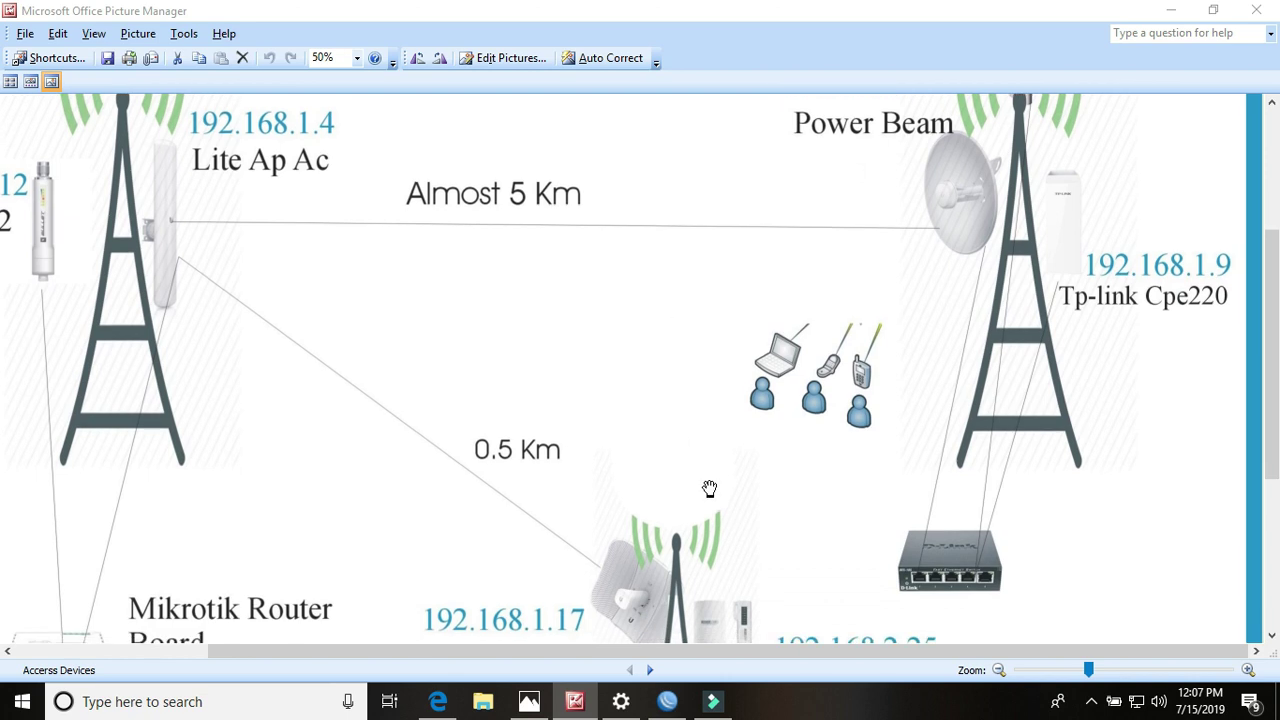
drag(738, 501, 737, 421)
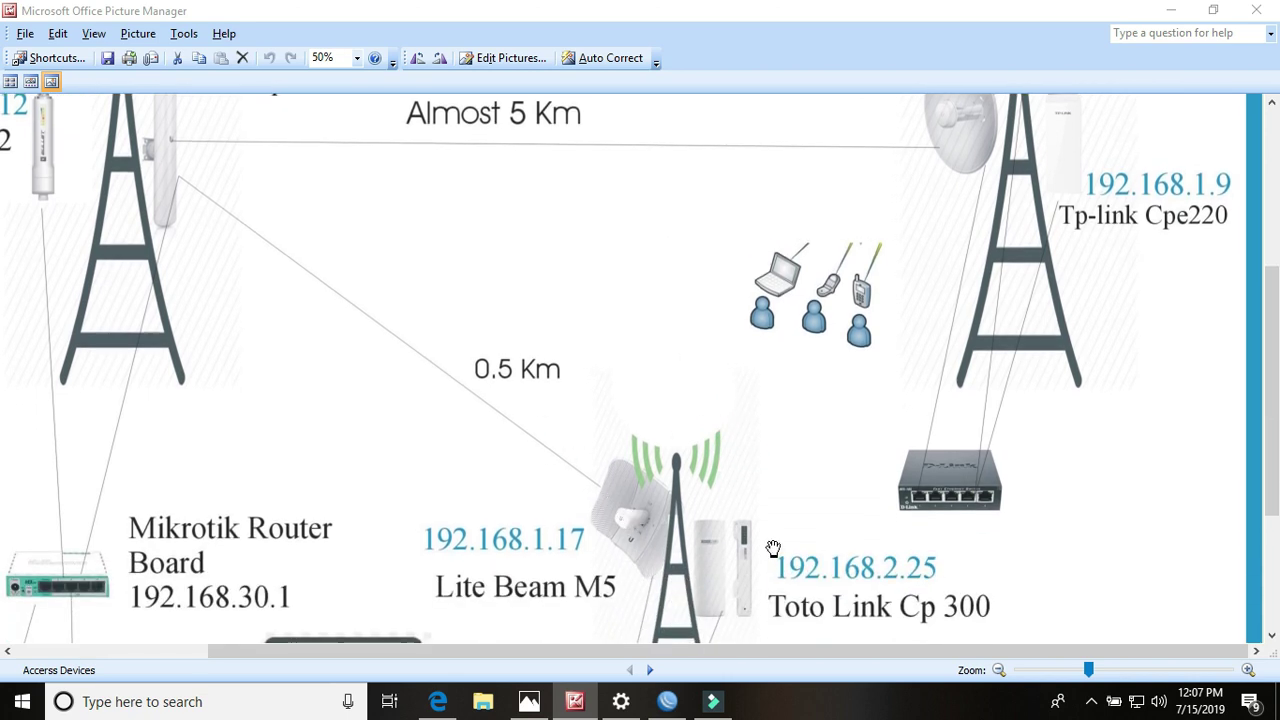
drag(771, 538, 775, 502)
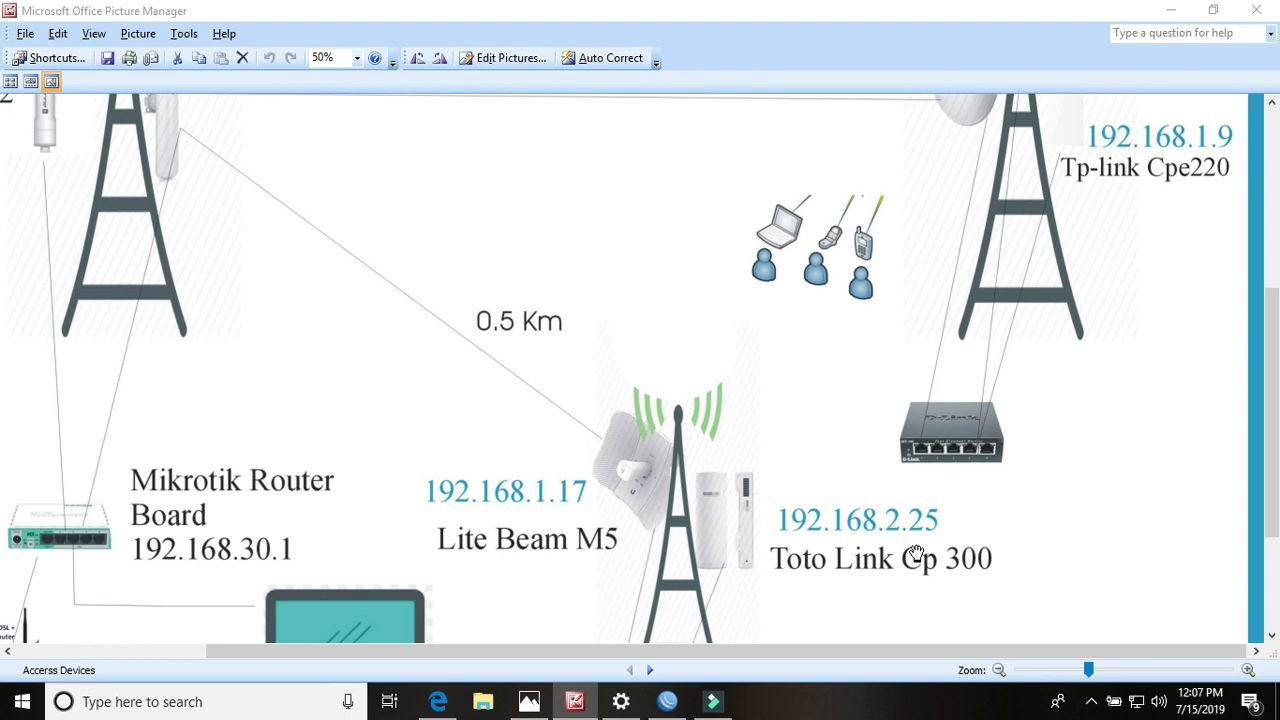
drag(920, 558, 837, 421)
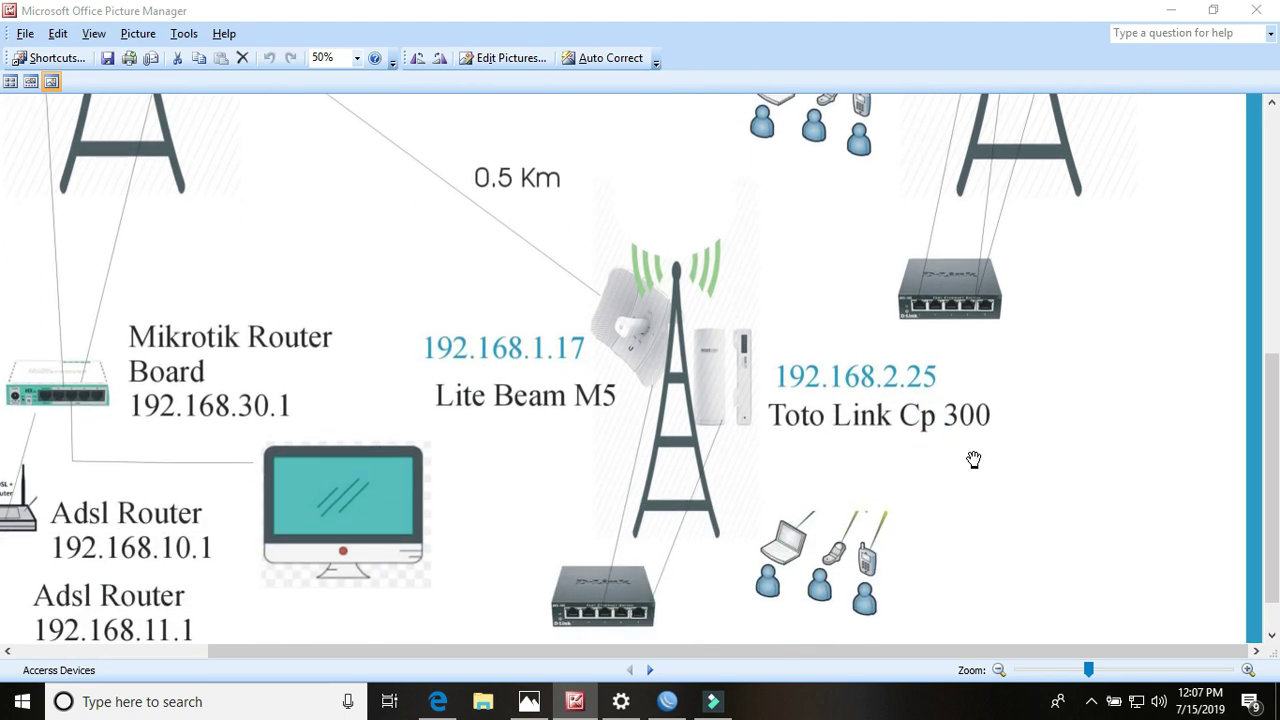
drag(1008, 420, 993, 430)
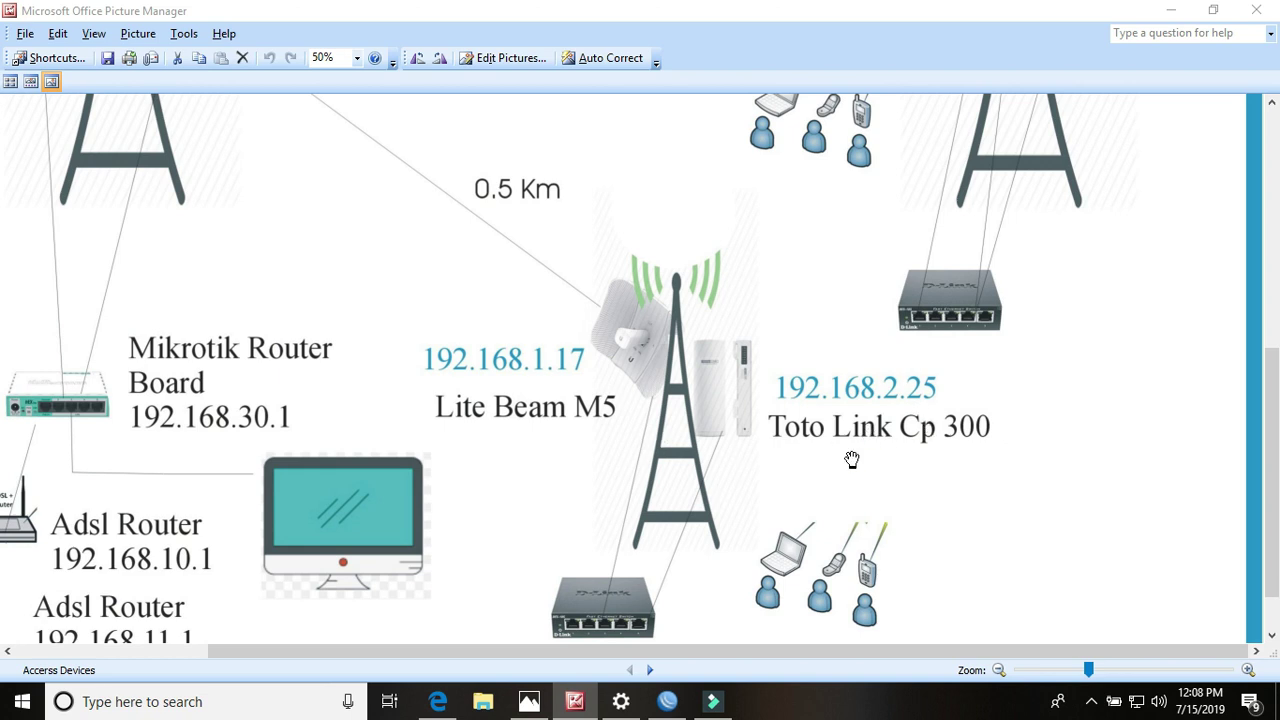
drag(771, 528, 768, 463)
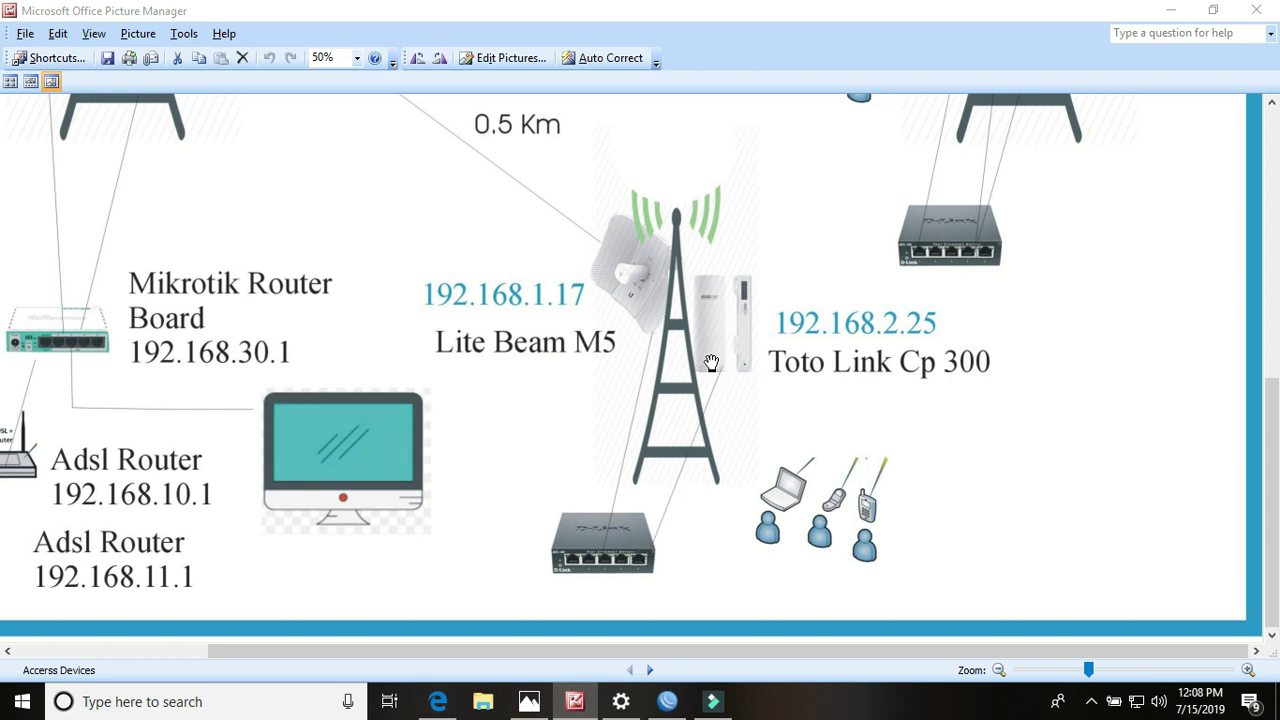
drag(1111, 294, 926, 531)
drag(1197, 369, 1181, 423)
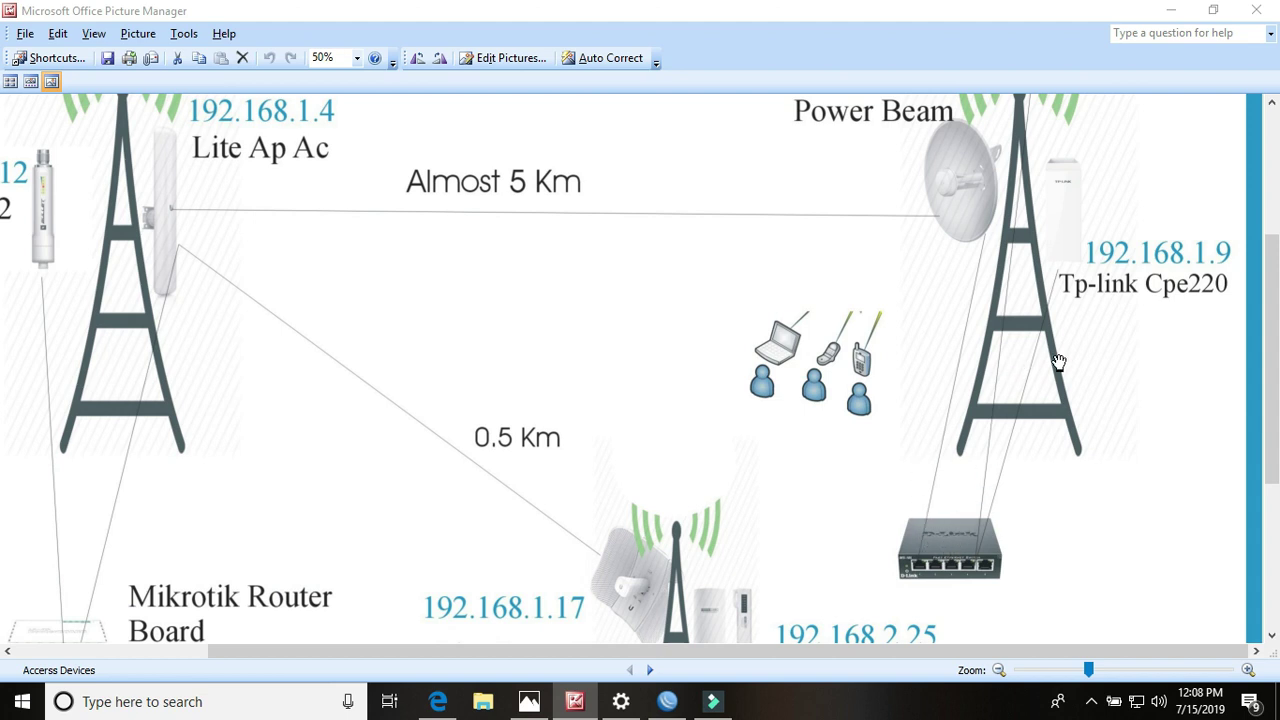
drag(1131, 337, 1133, 480)
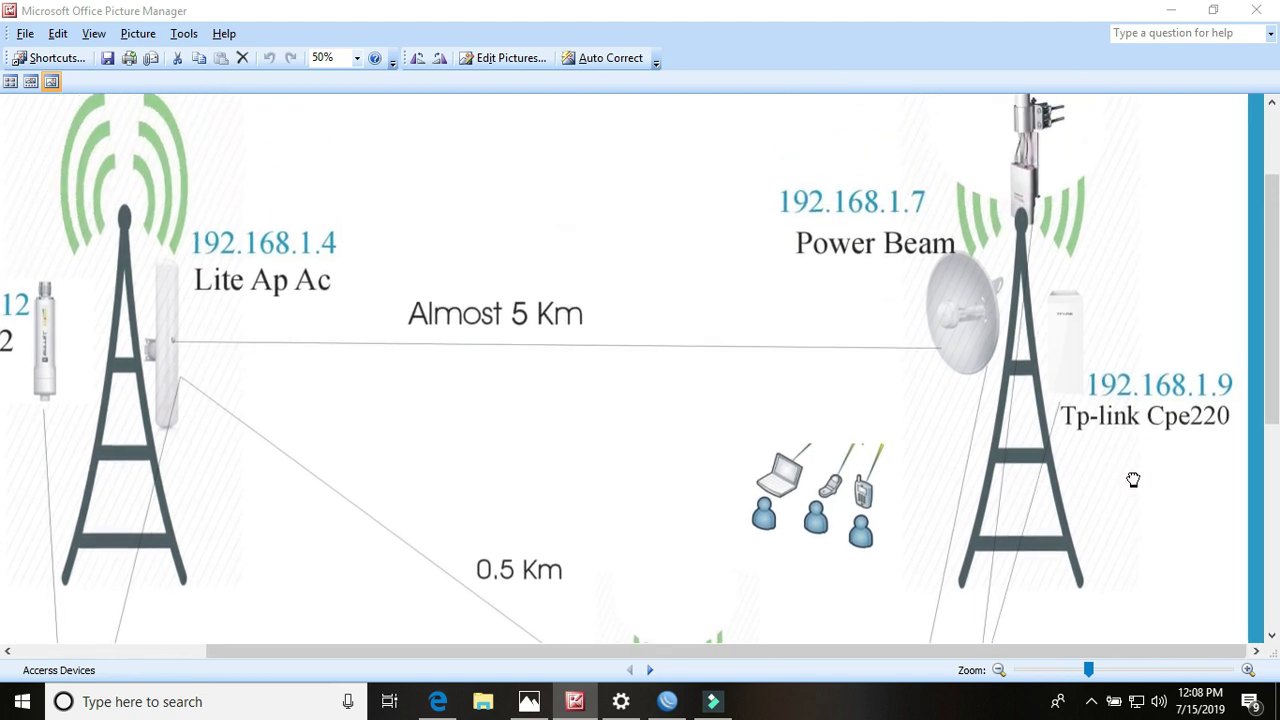
drag(563, 509, 673, 135)
drag(437, 385, 471, 307)
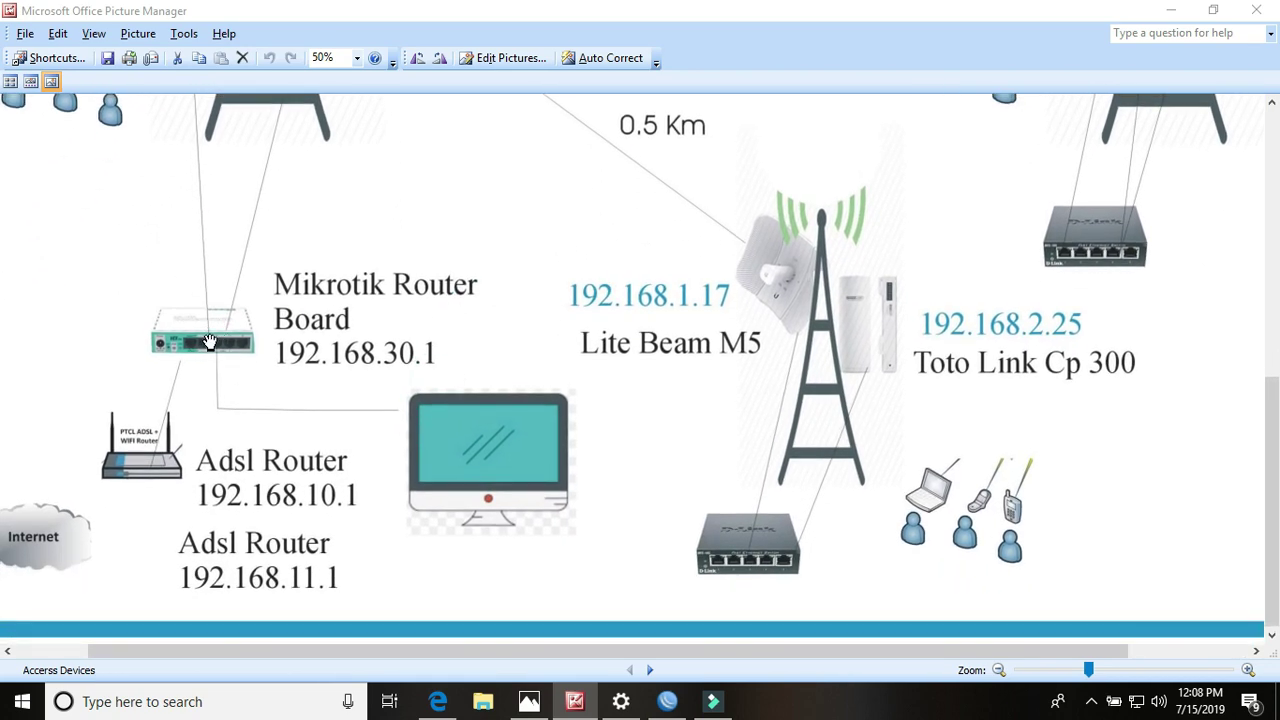
Set Picture Manager's zoom to 25% so the whole 'Accerss Devices' diagram fits on screen
click(357, 58)
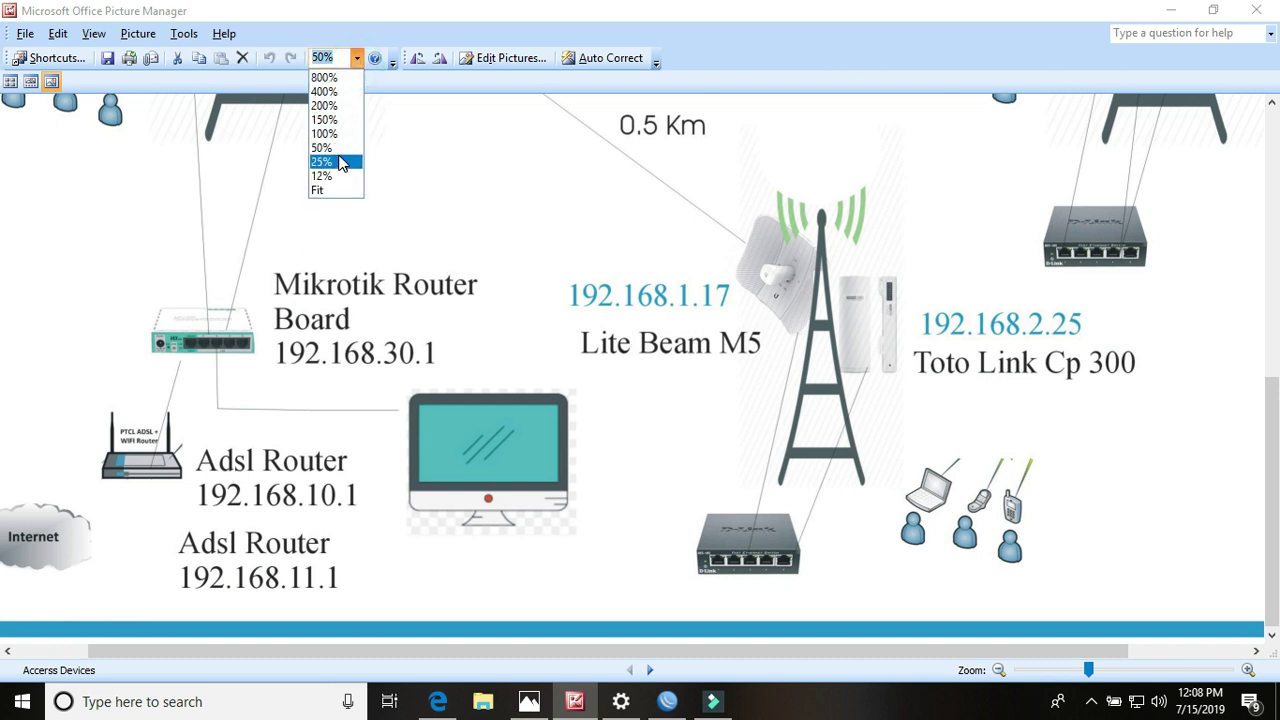
click(338, 168)
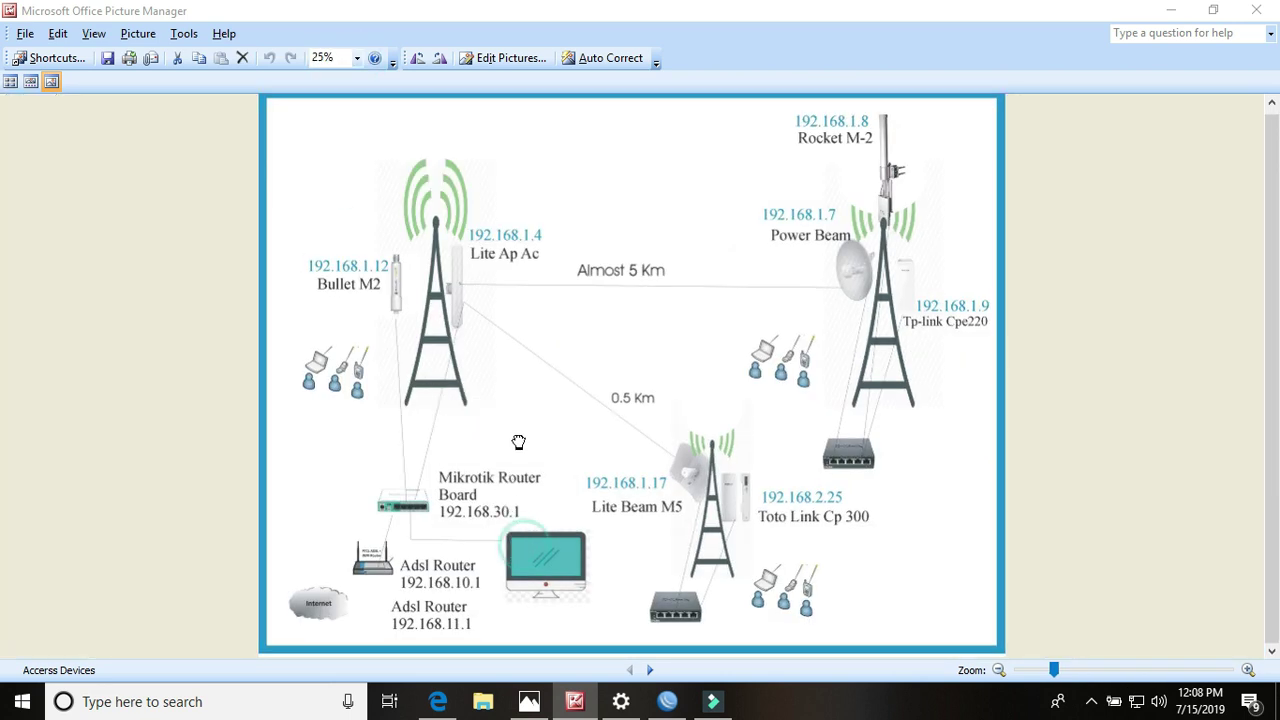
scroll(514, 426, up, 1)
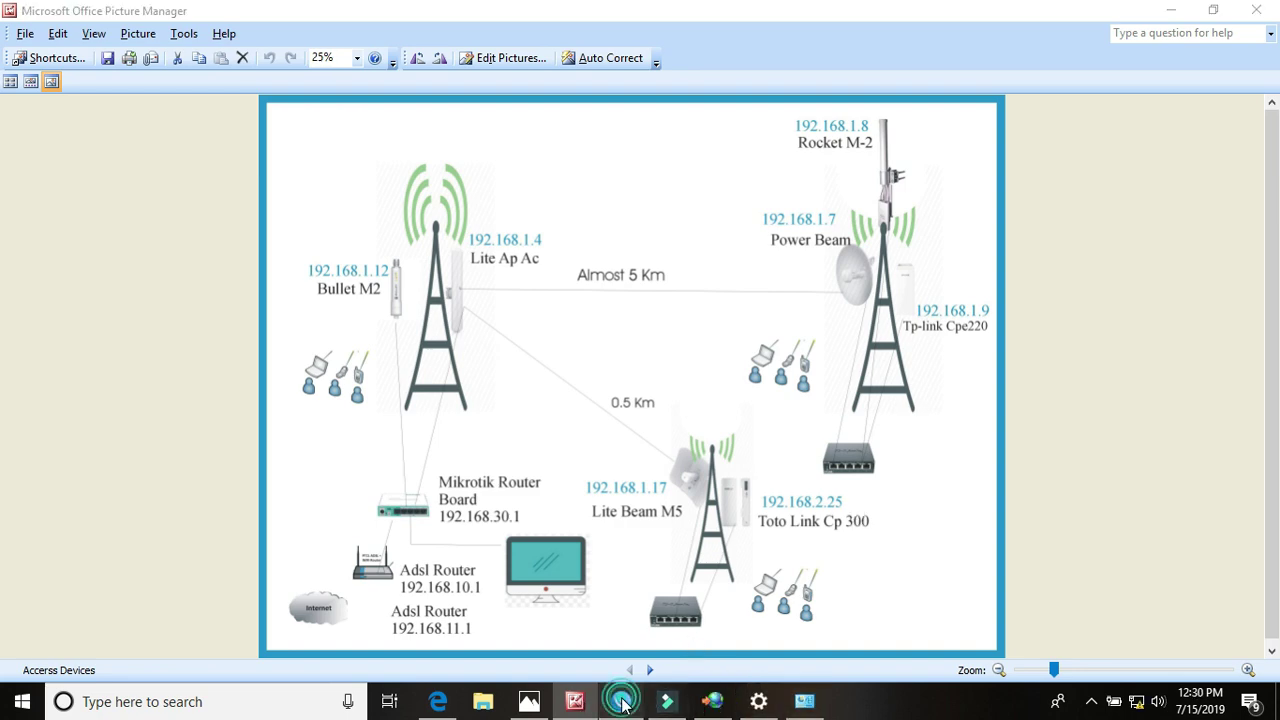
In WinBox, open IP > Neighbors to list the discovered devices
click(621, 701)
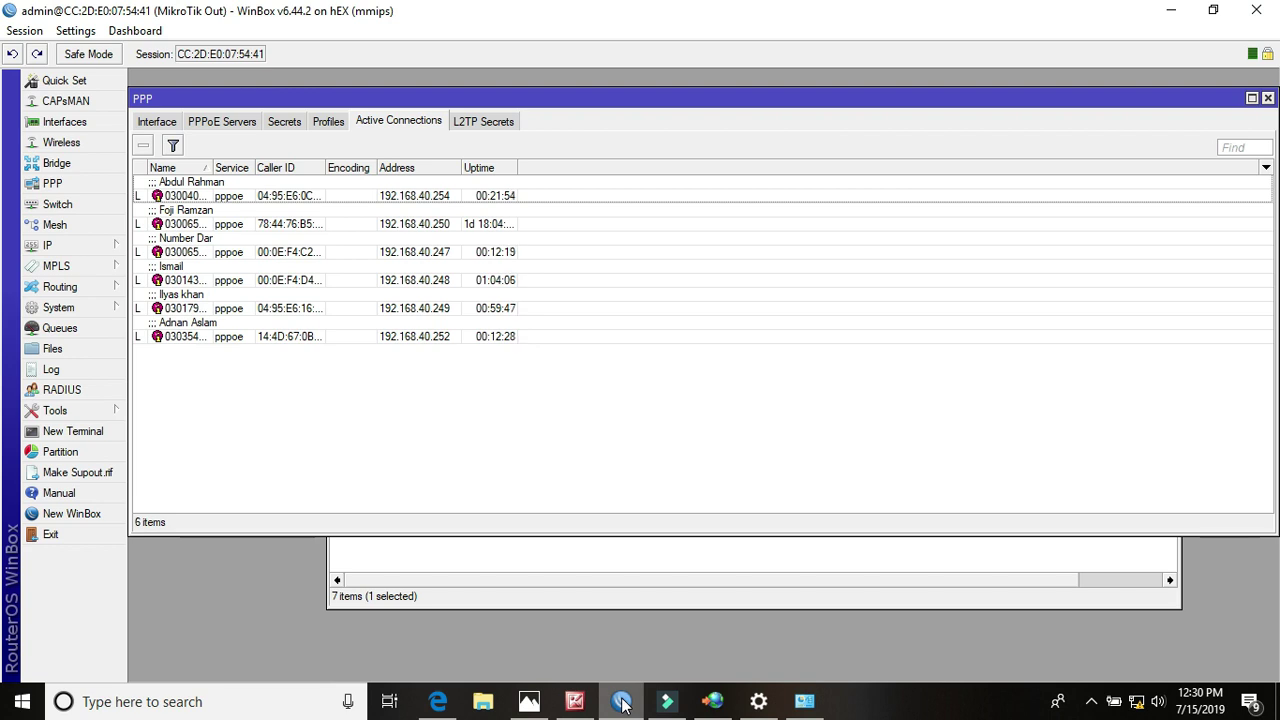
click(89, 250)
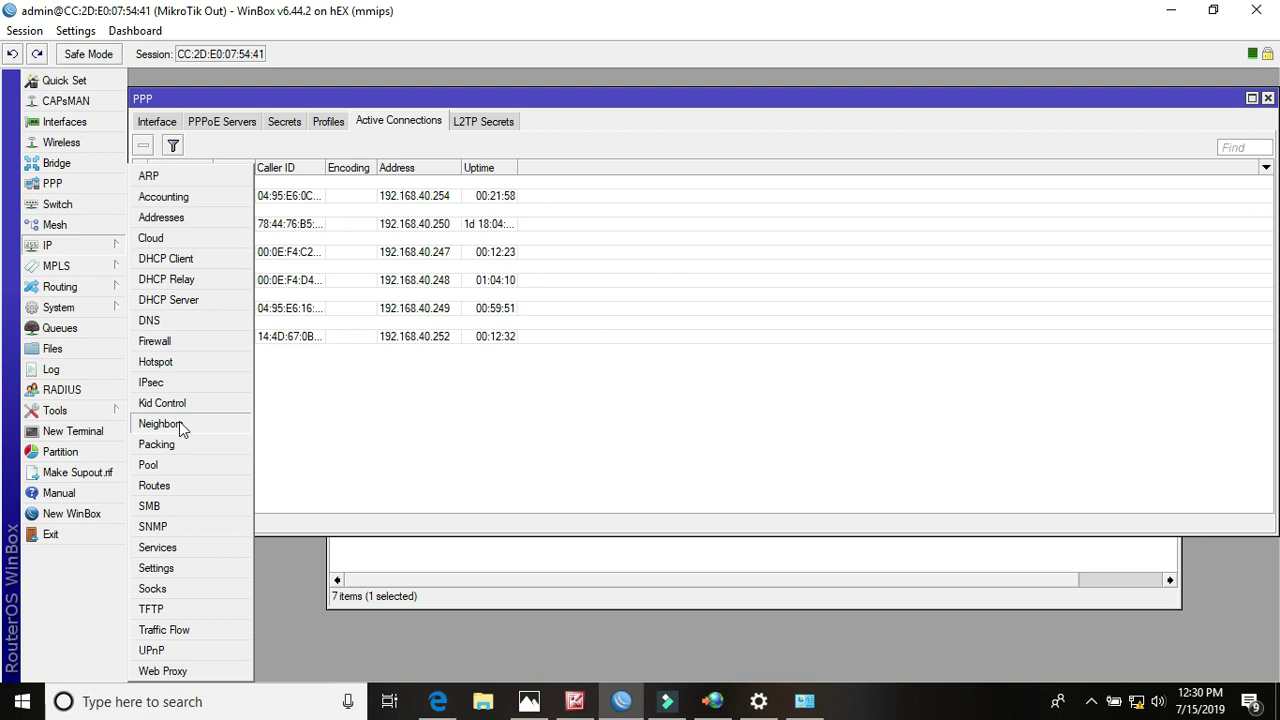
click(221, 424)
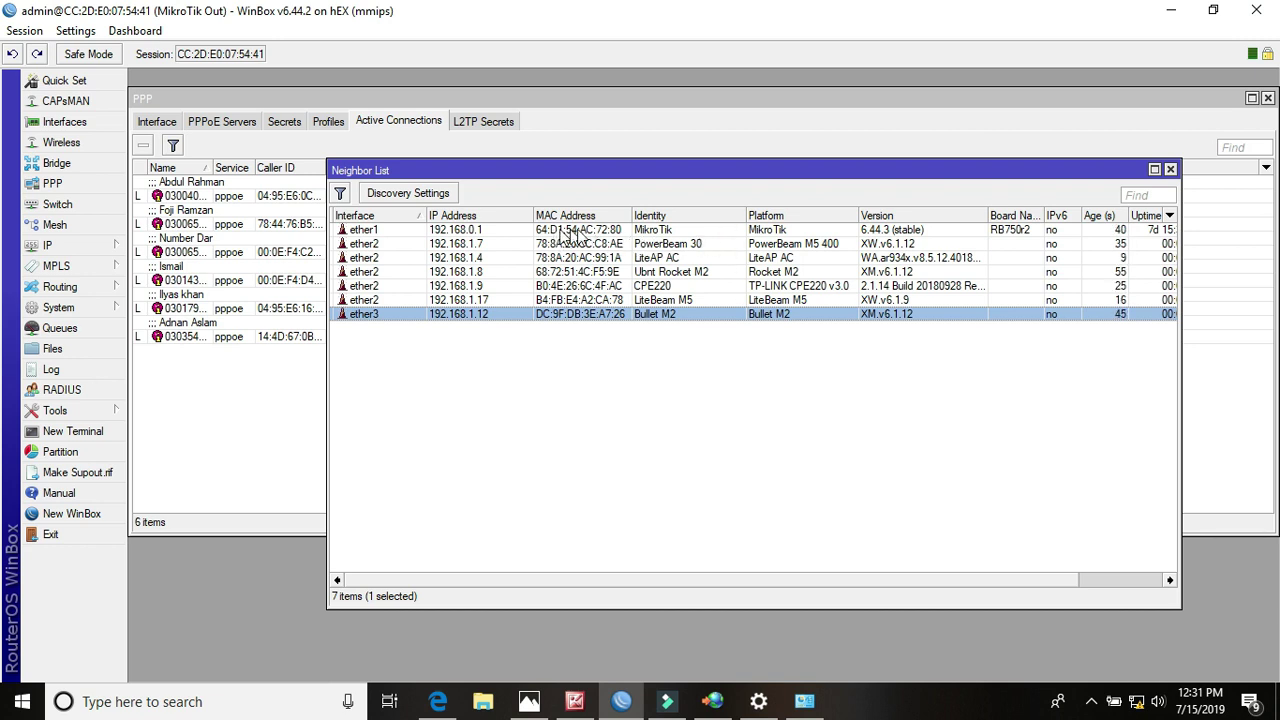
Review each neighbour's IP, from the router at 192.168.0.1 to Bullet M2 at 192.168.1.12, then return to the diagram
click(679, 233)
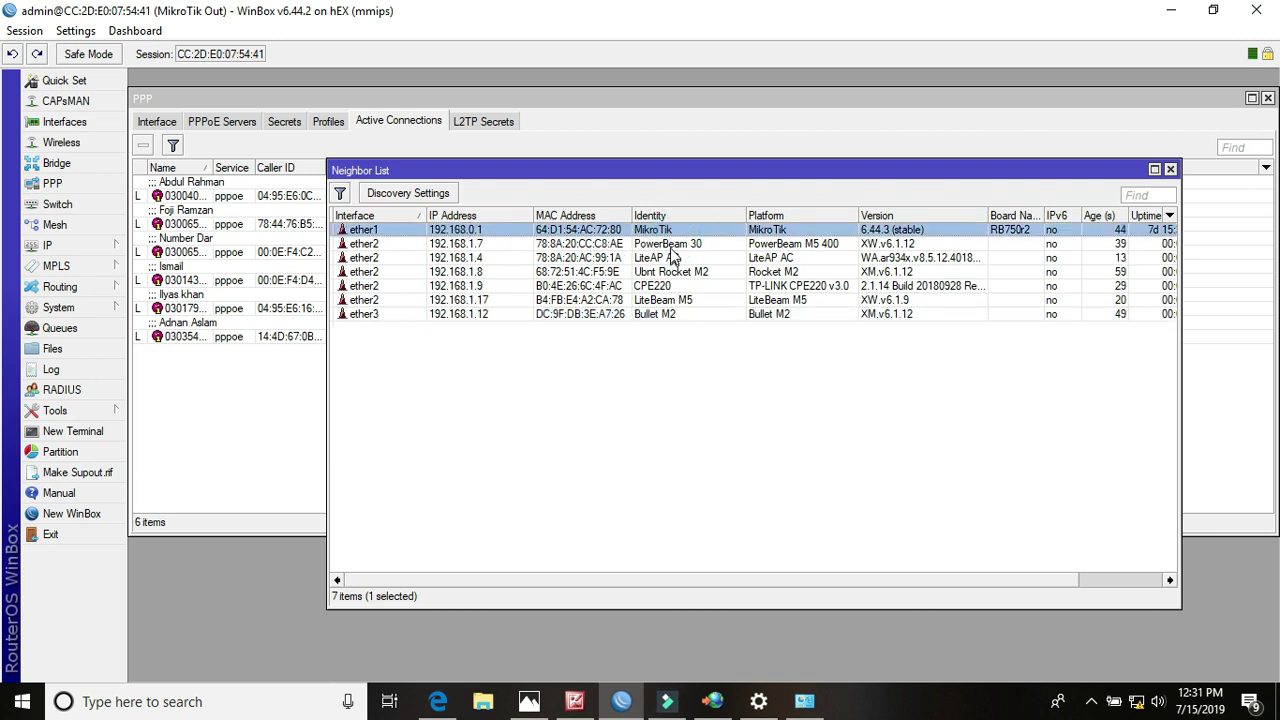
click(672, 244)
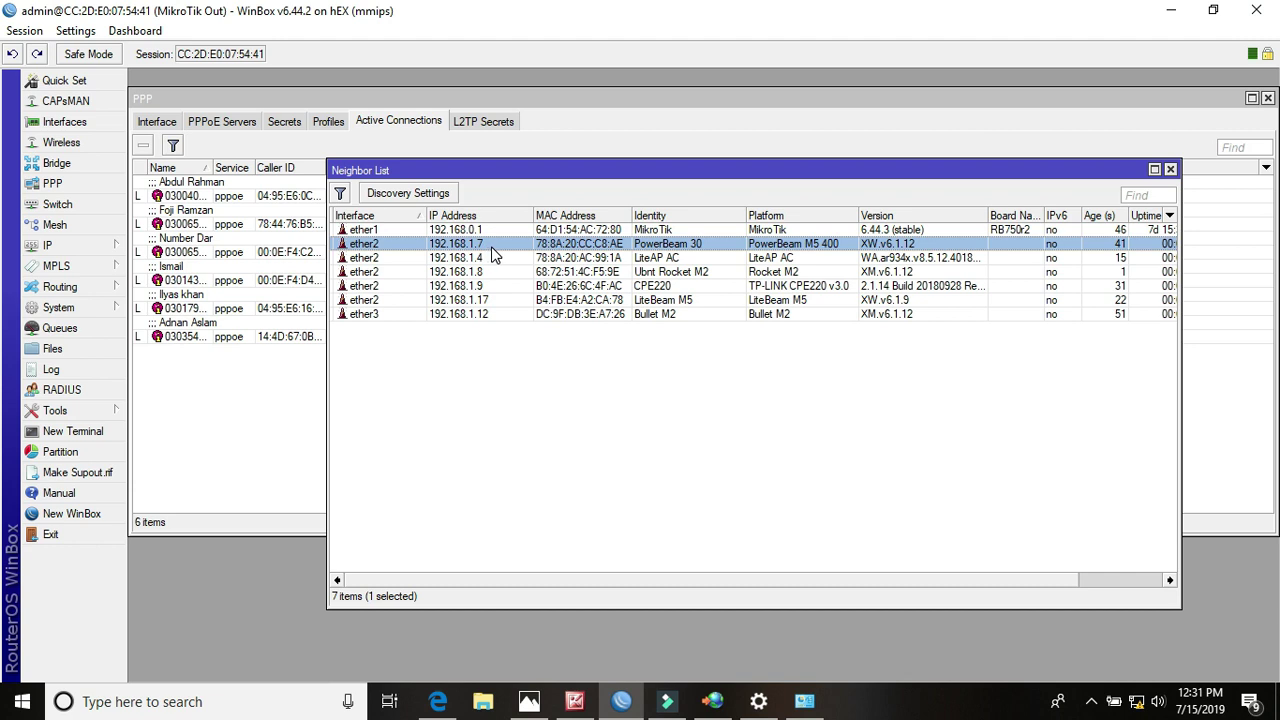
click(715, 259)
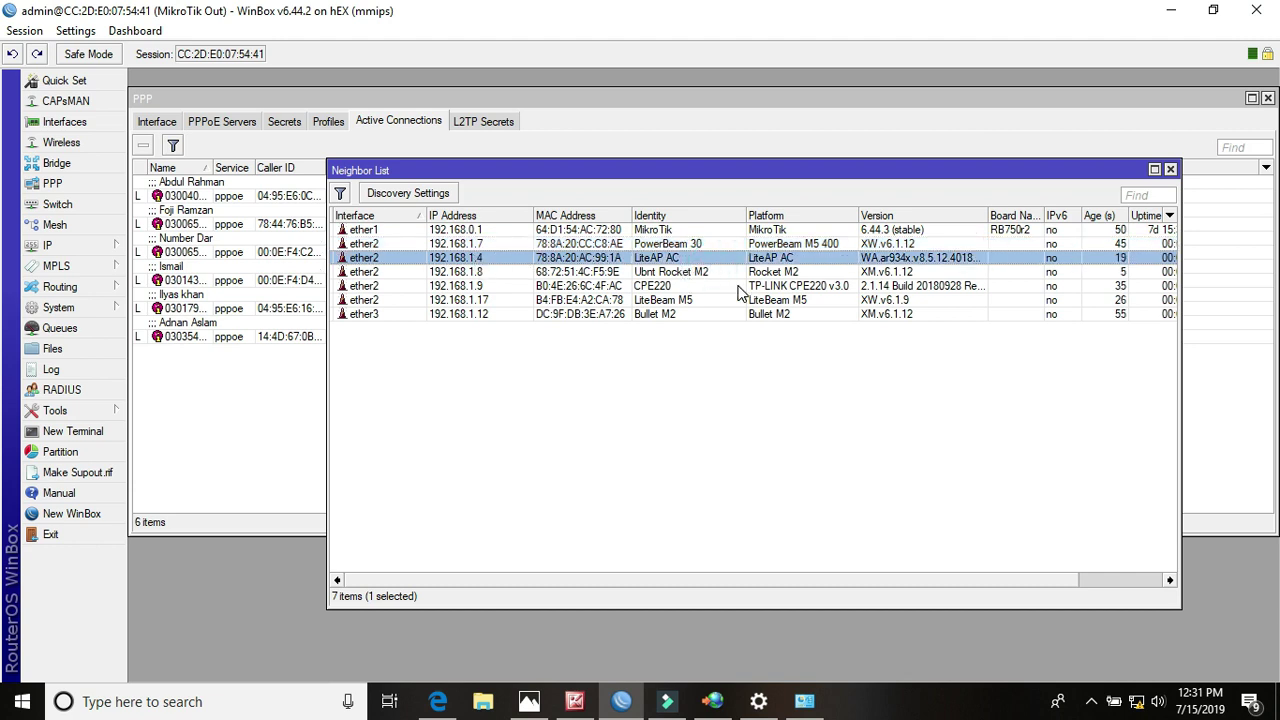
click(711, 274)
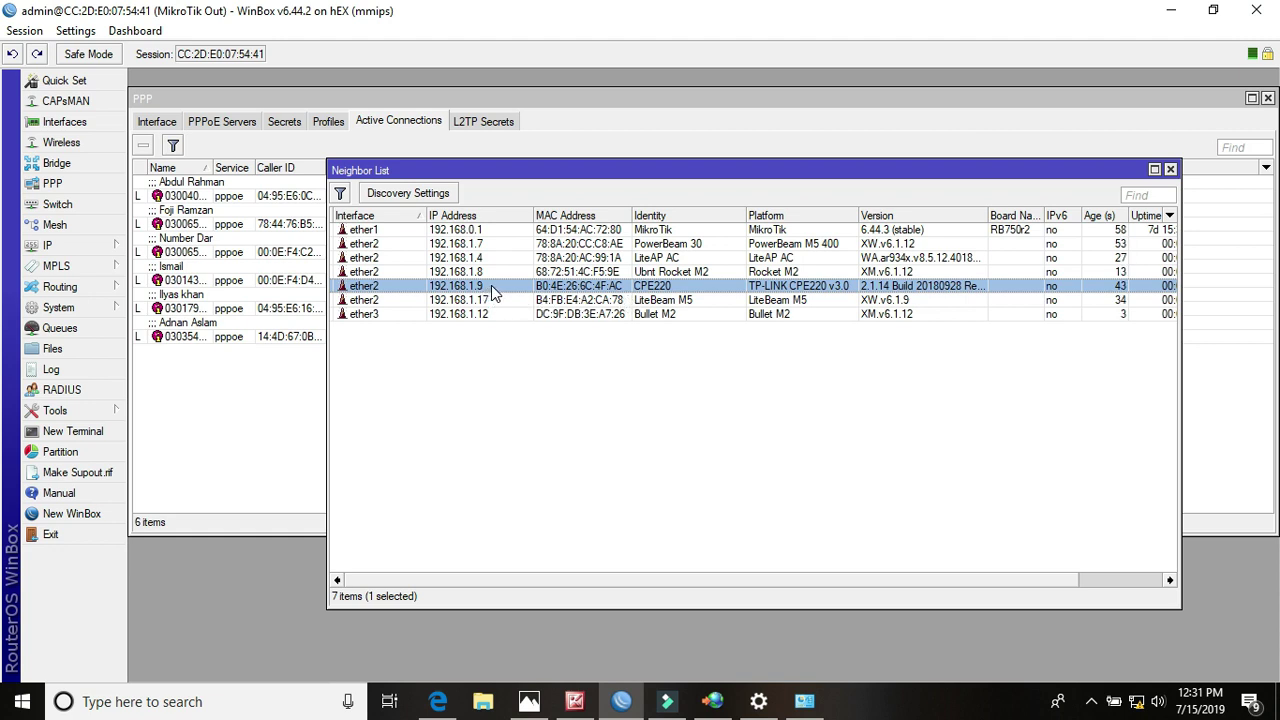
click(703, 302)
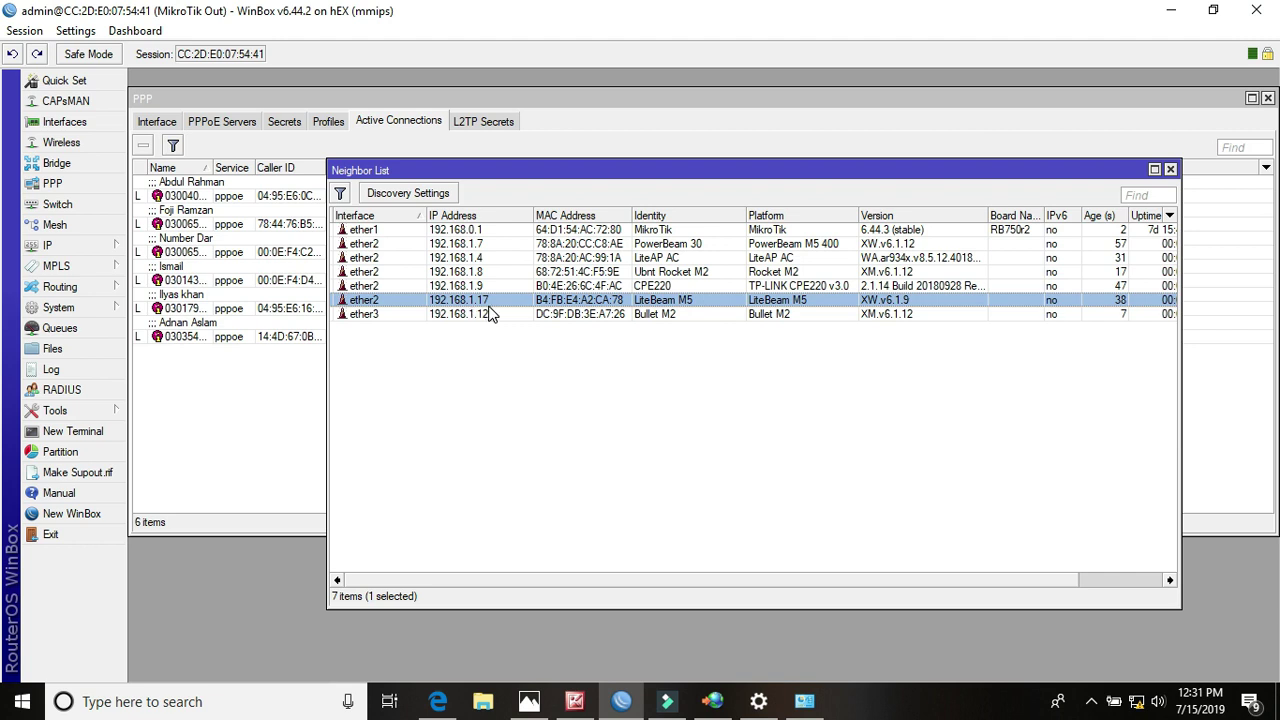
click(667, 316)
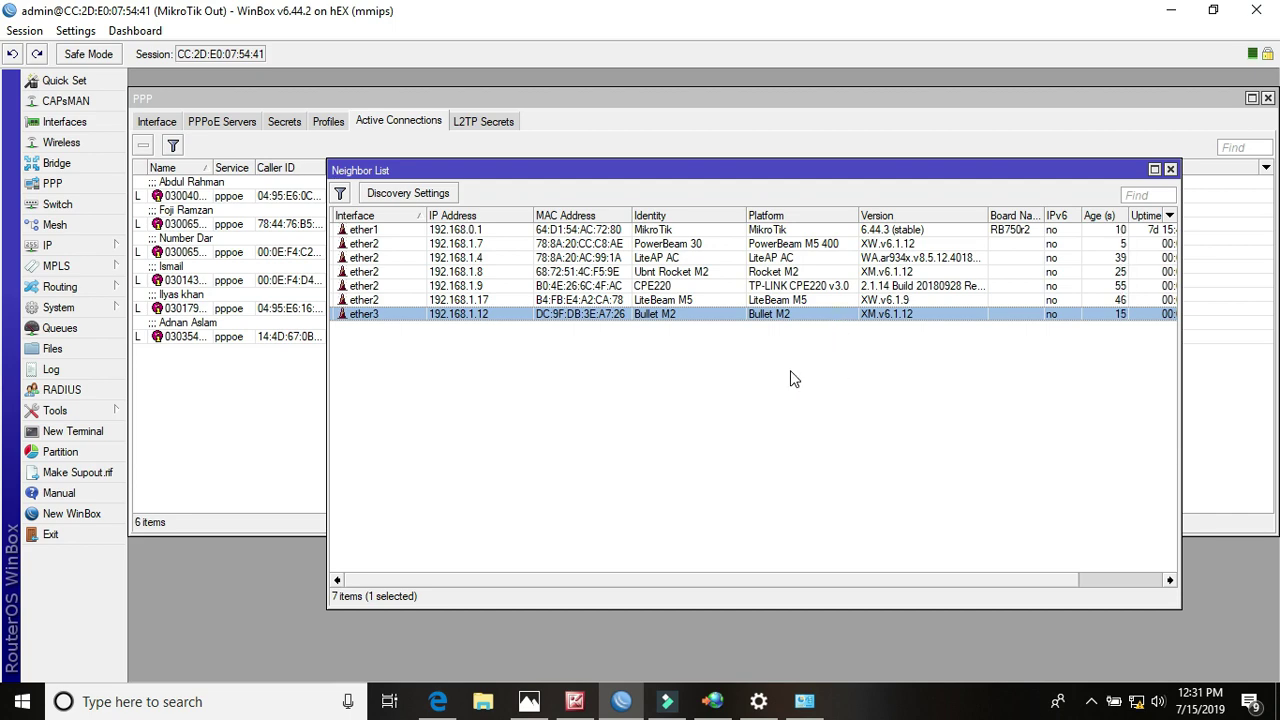
click(586, 698)
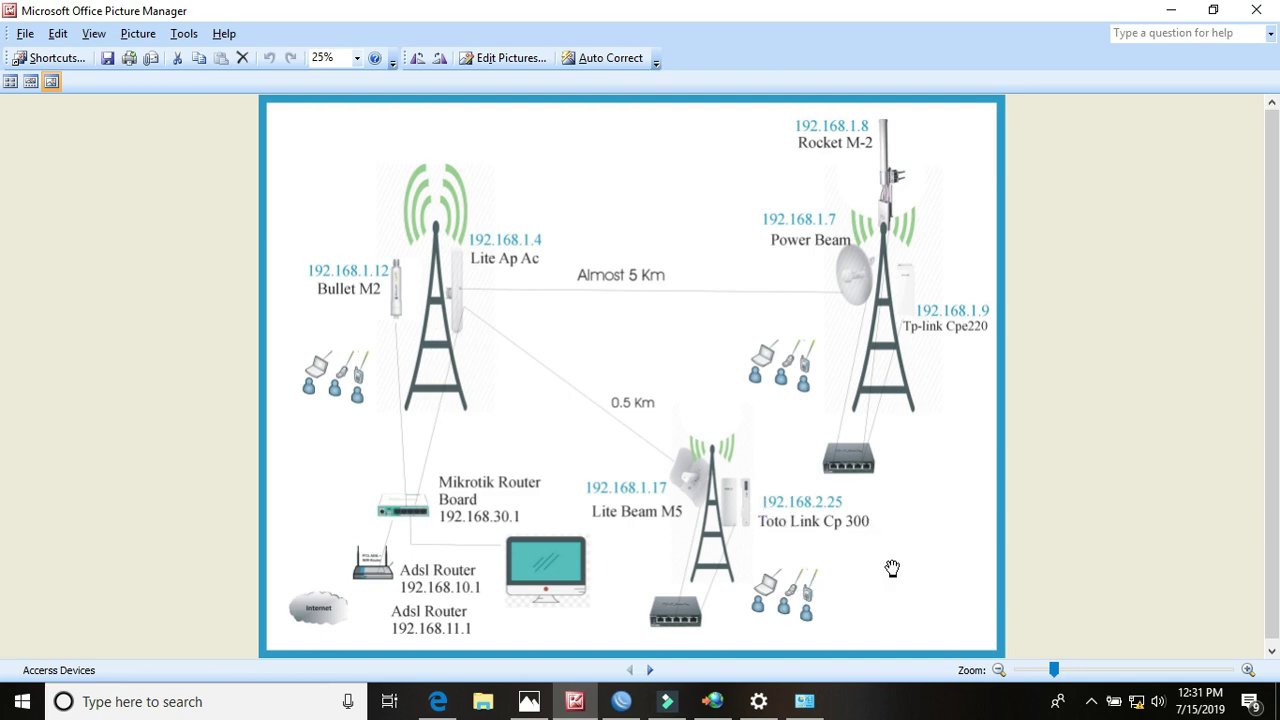
Bring WinBox's Neighbor List of seven discovered devices back to the front
click(621, 701)
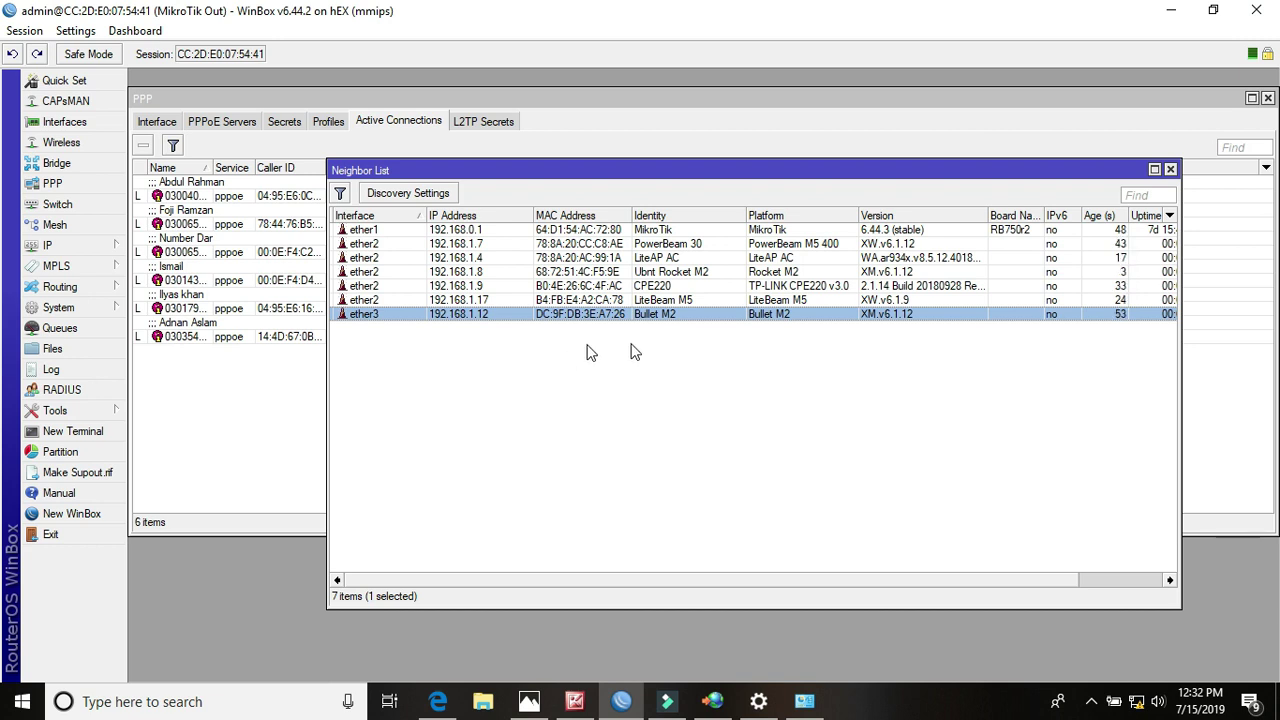
click(798, 286)
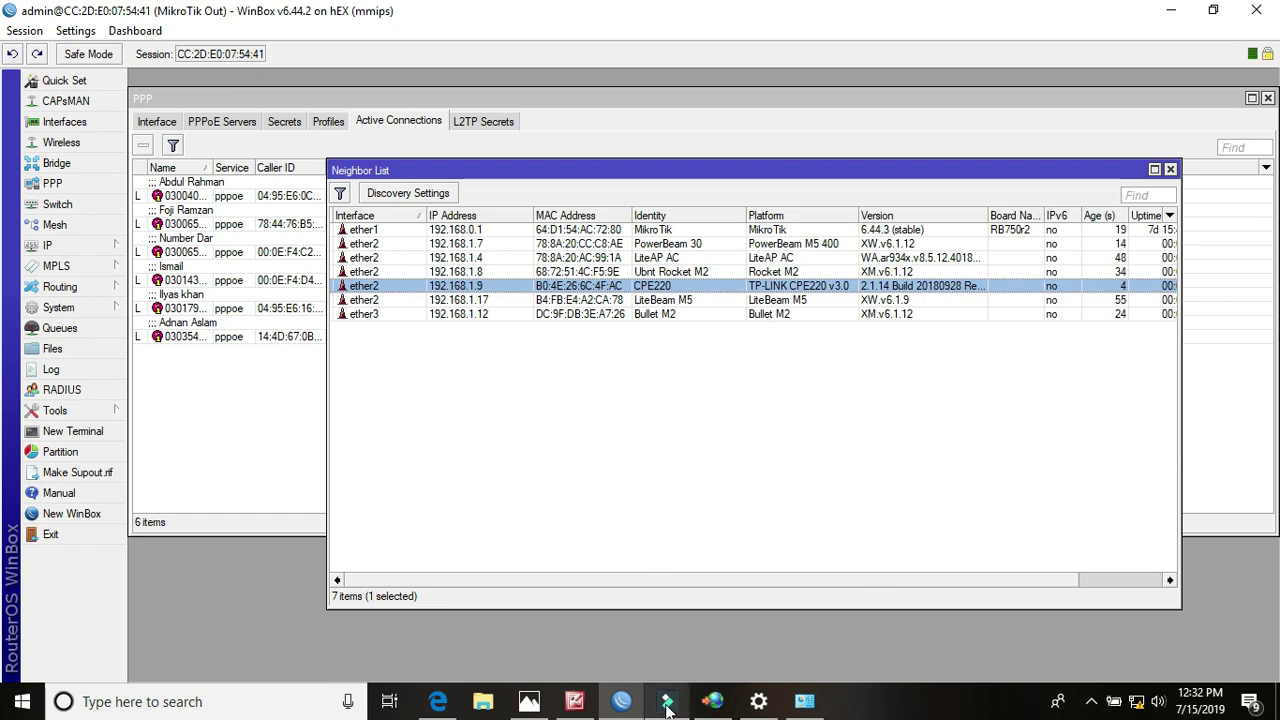
Cycle through the open windows back to WinBox and show the PPP Secrets tab
click(576, 702)
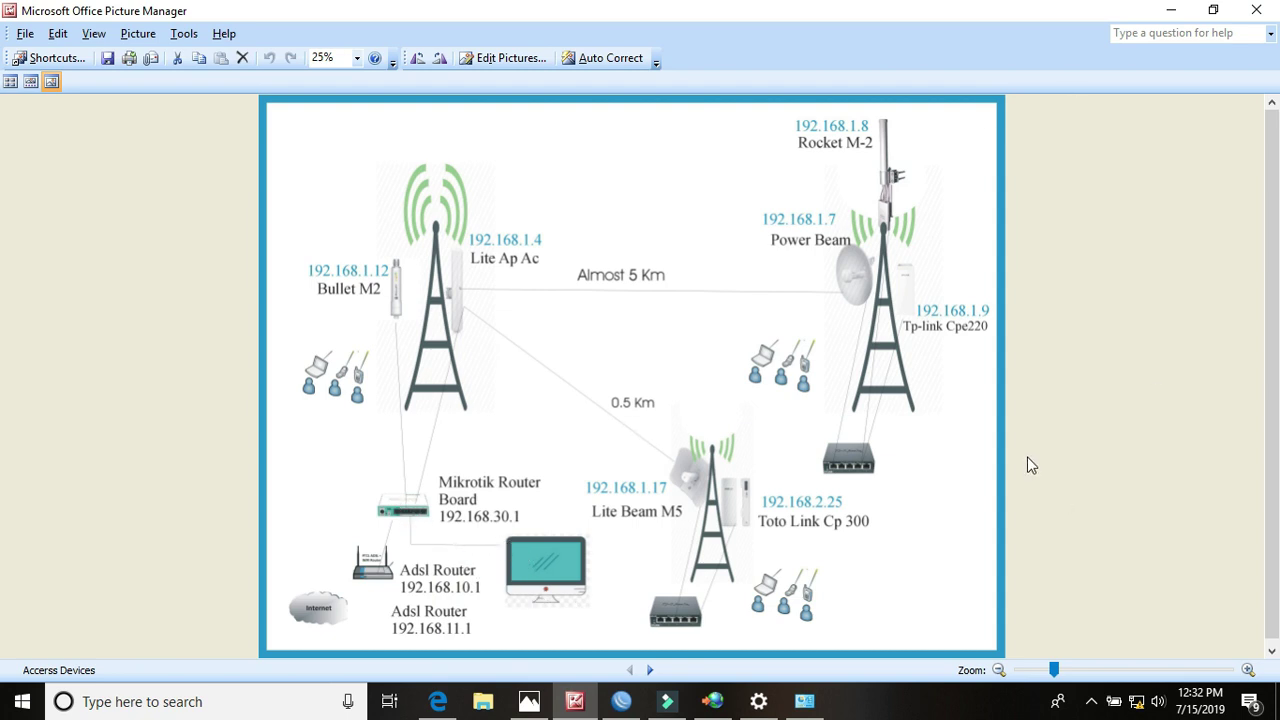
click(725, 702)
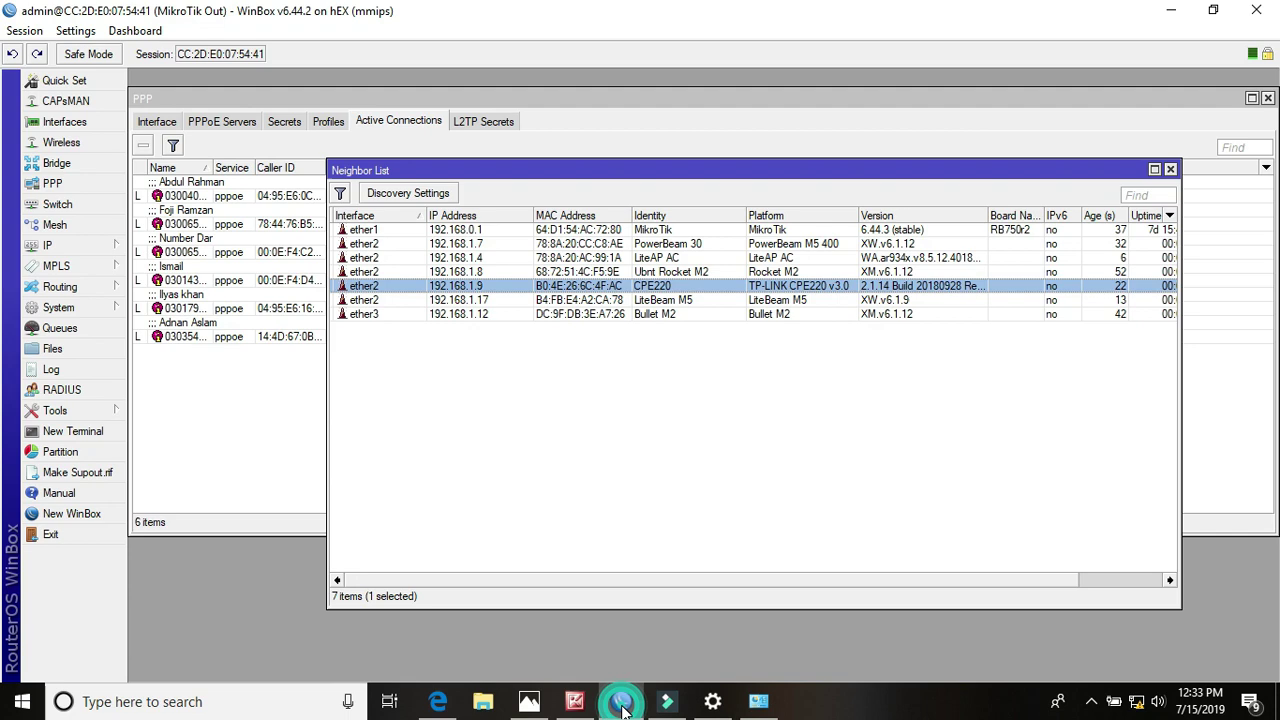
click(621, 702)
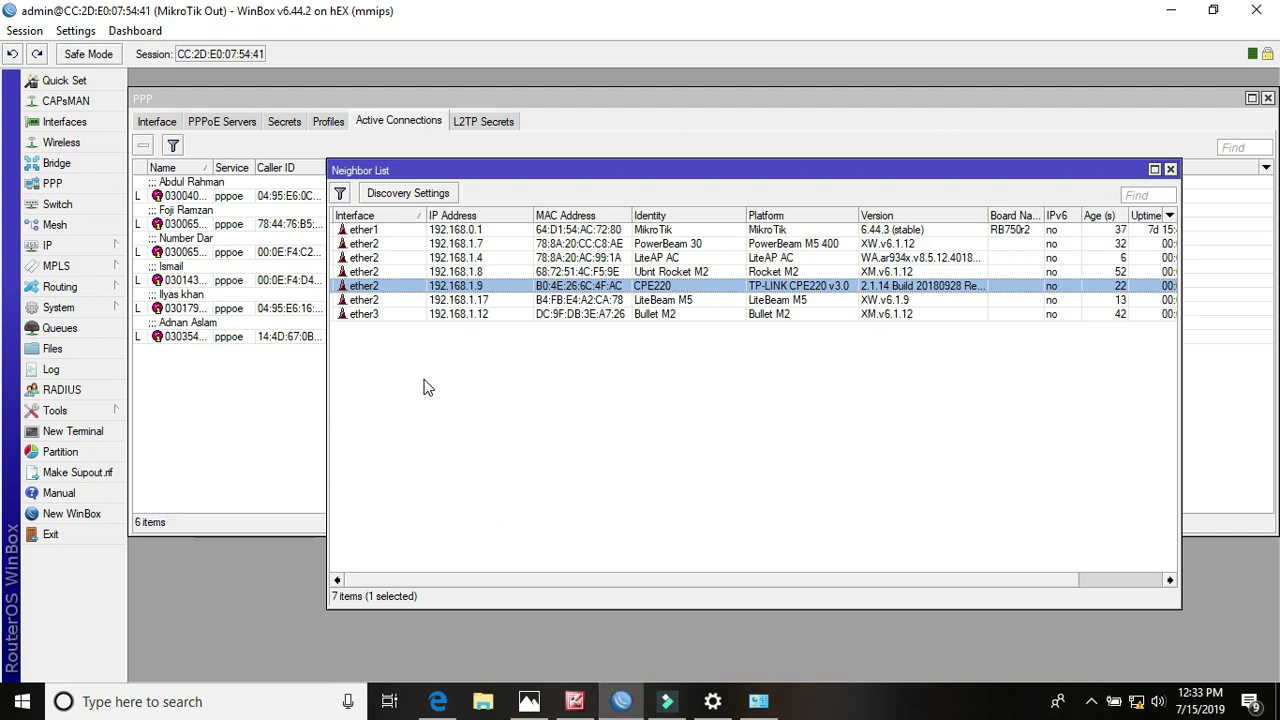
click(280, 124)
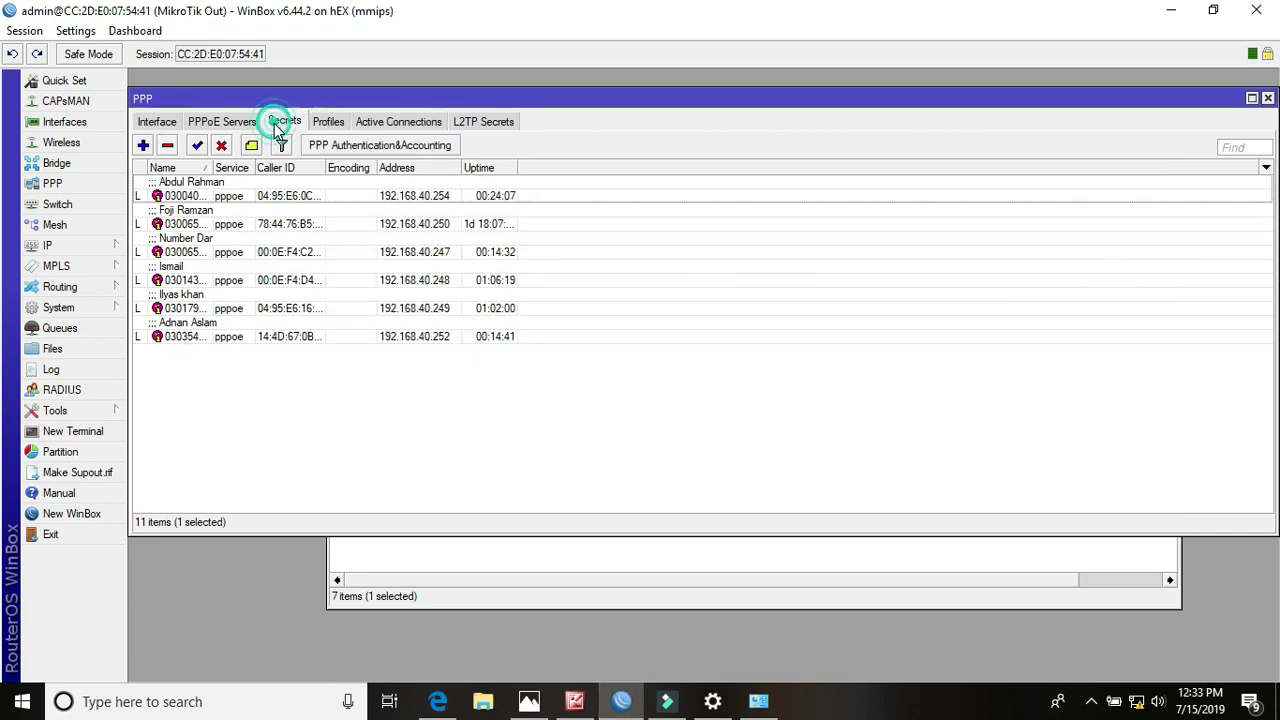
Select the last PPPoE secret, 'test', then bring up the Broadband Connection dial-up settings
click(173, 453)
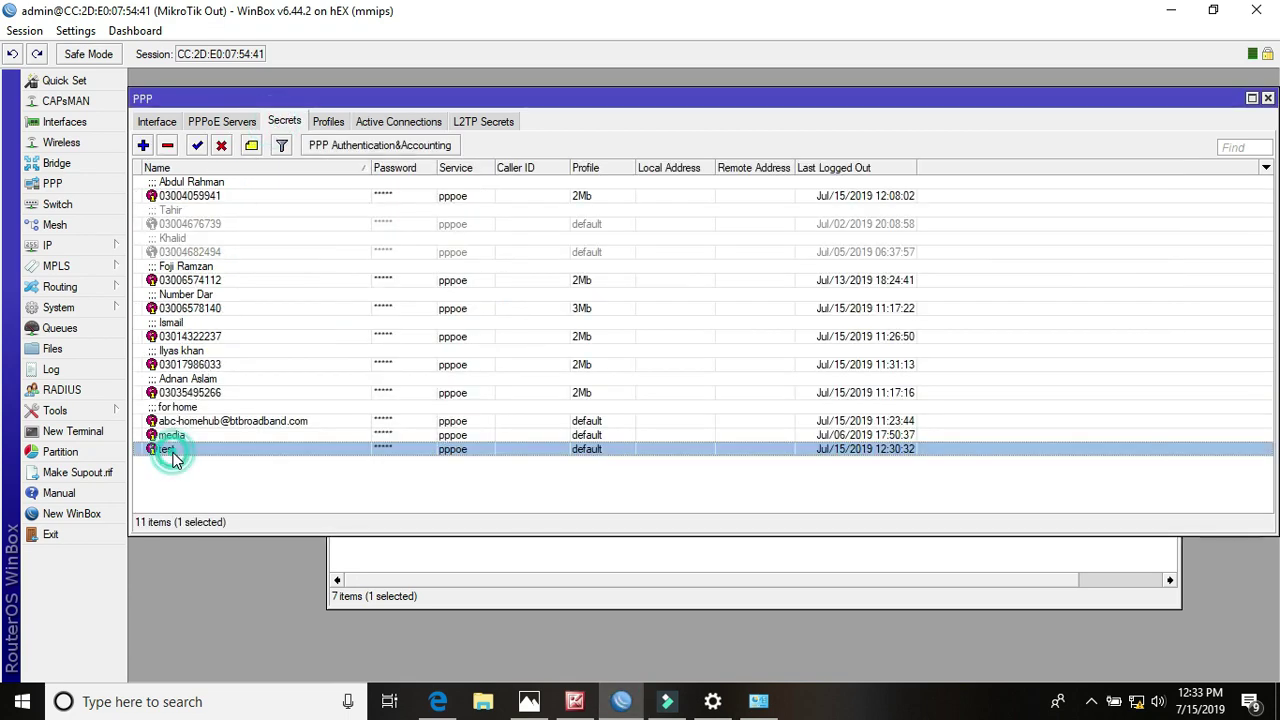
click(760, 703)
click(763, 701)
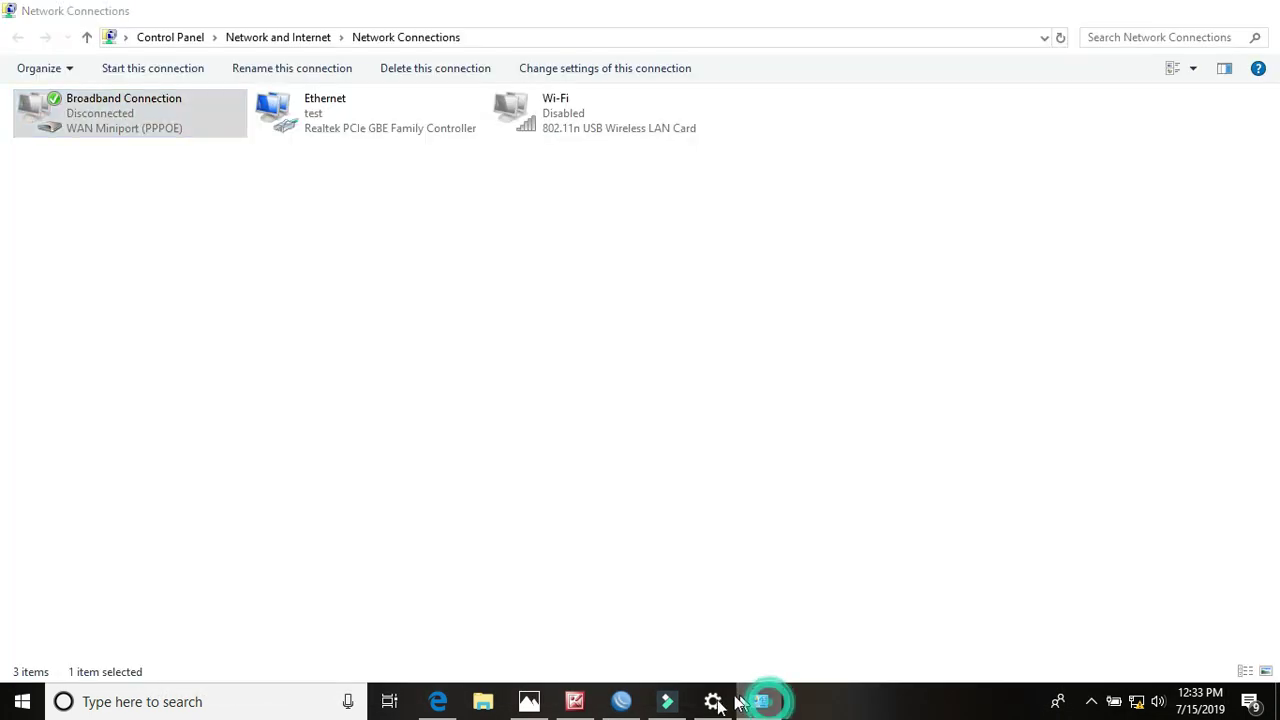
click(712, 701)
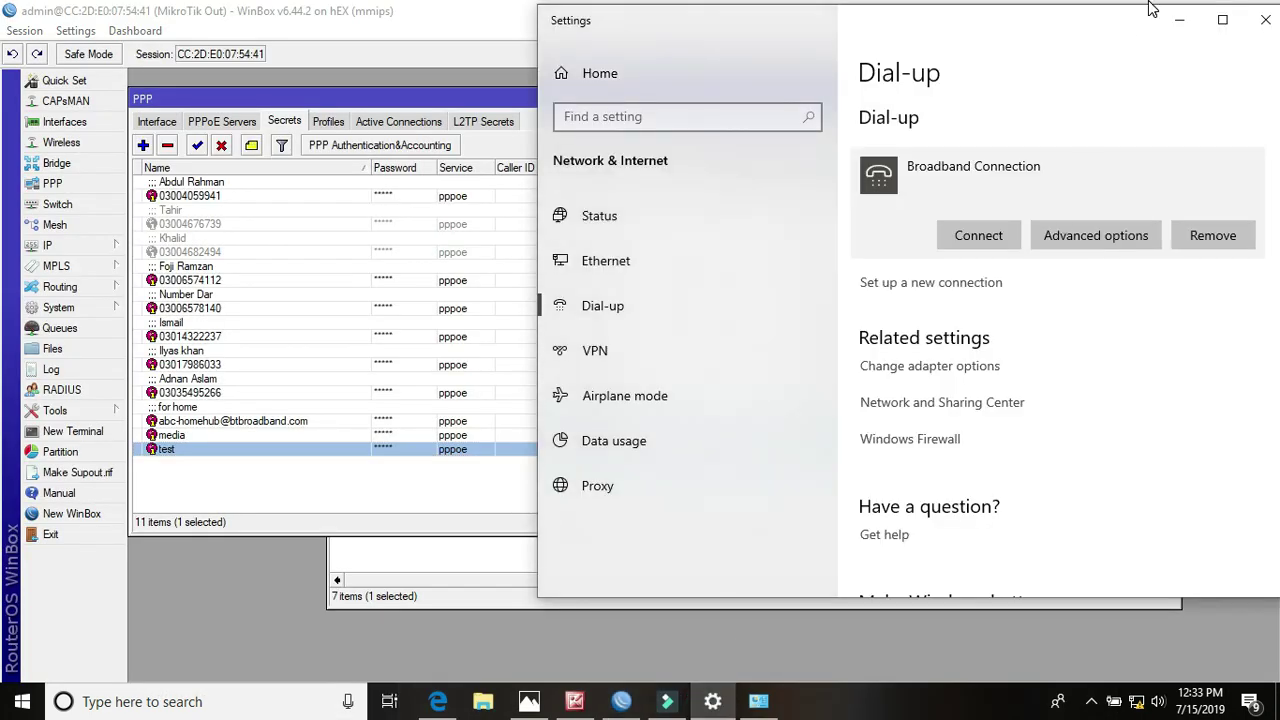
Connect the Broadband Connection using the PPPoE account's user name and password, then close Settings
drag(1136, 30, 838, 77)
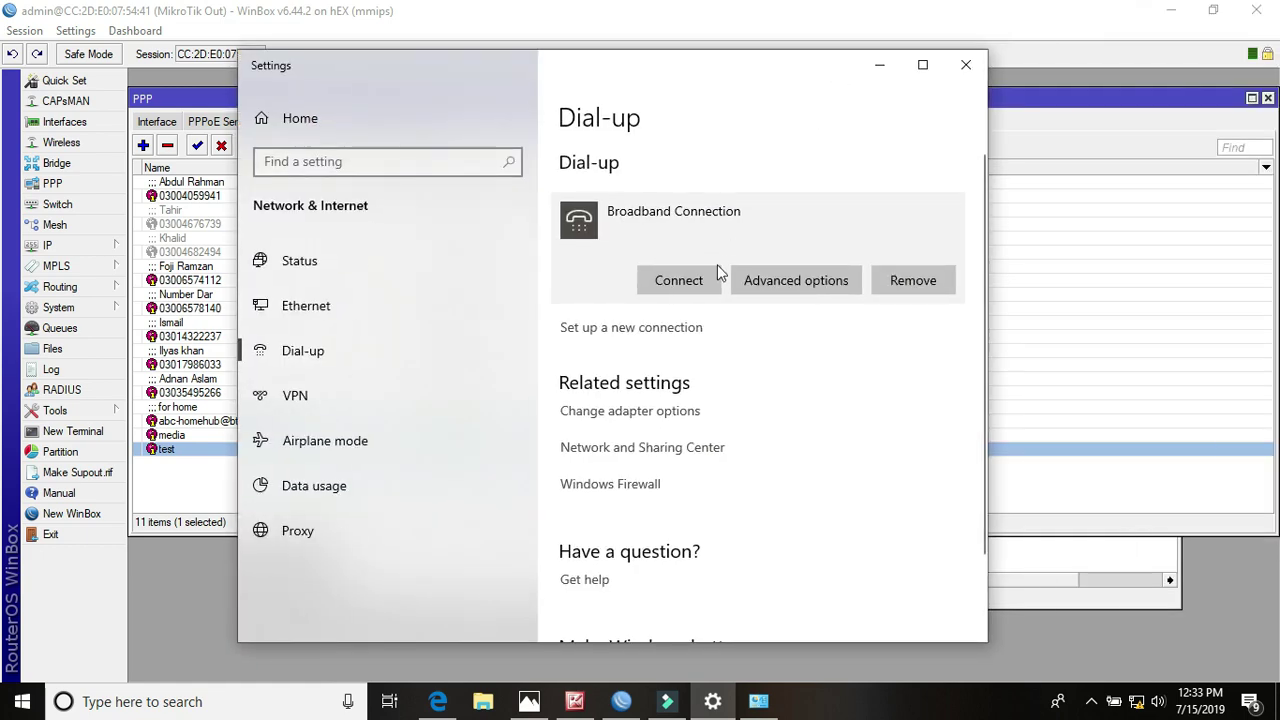
click(671, 281)
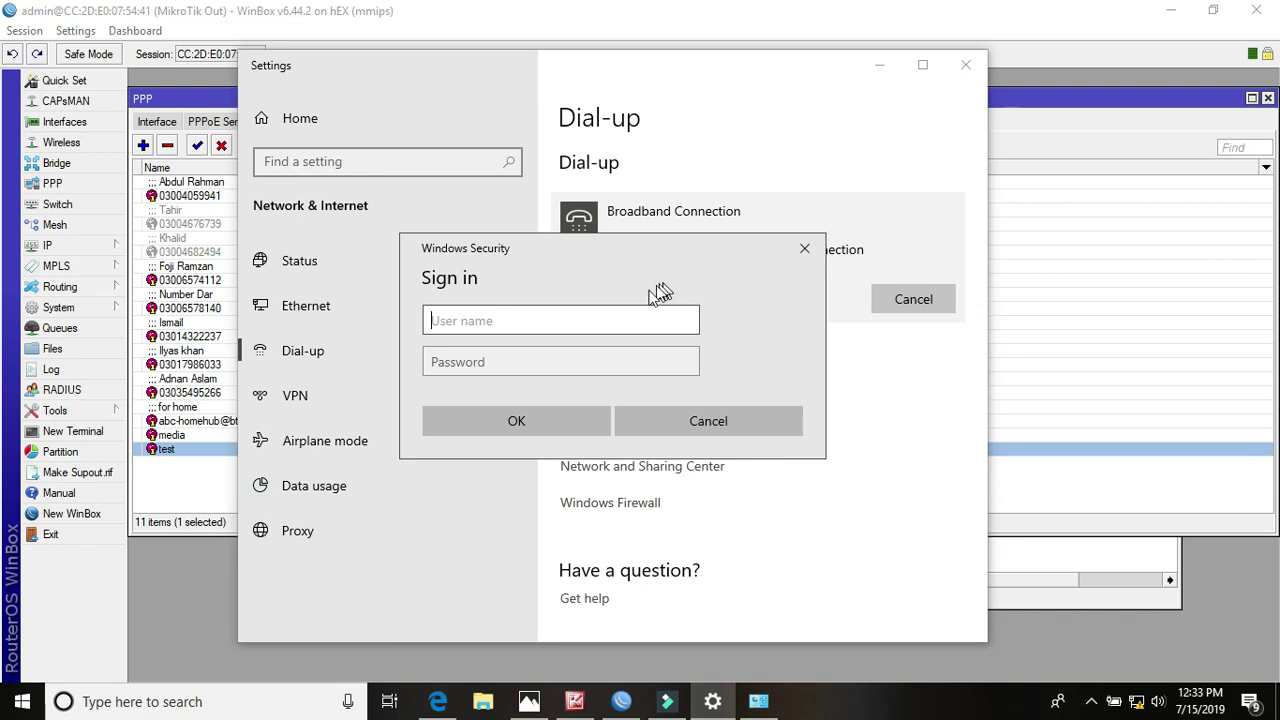
click(611, 320)
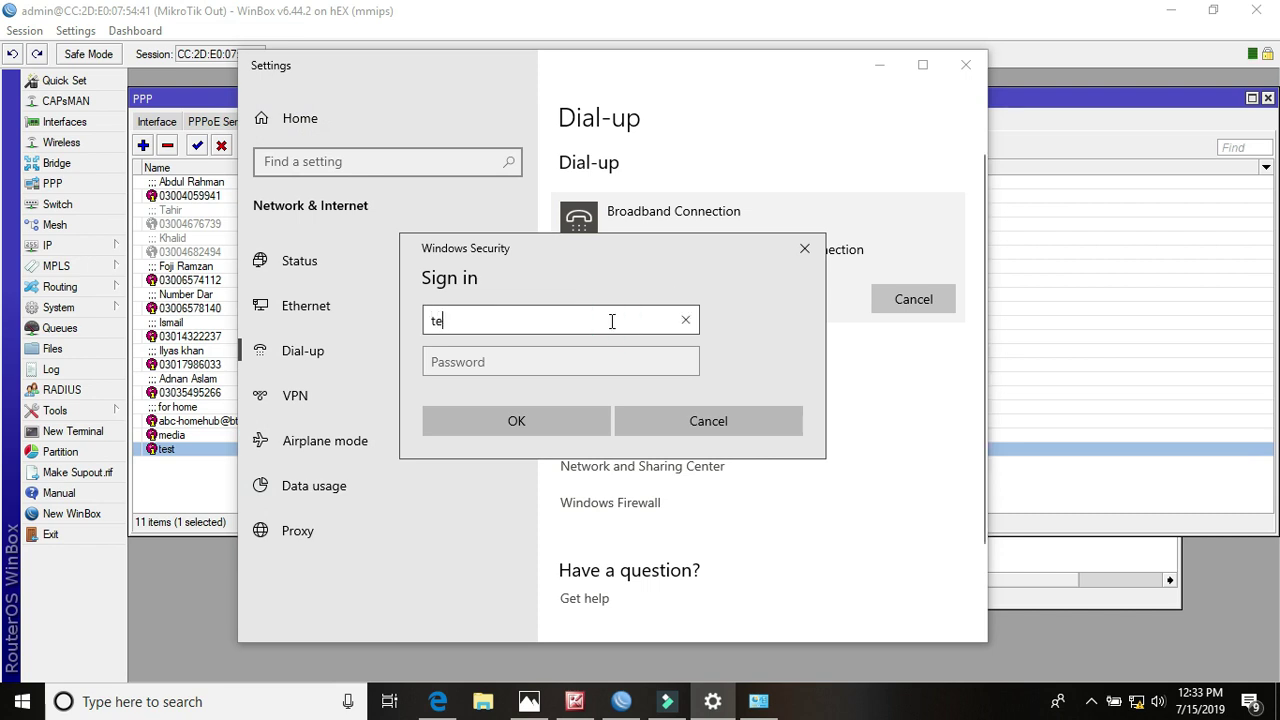
key(Tab)
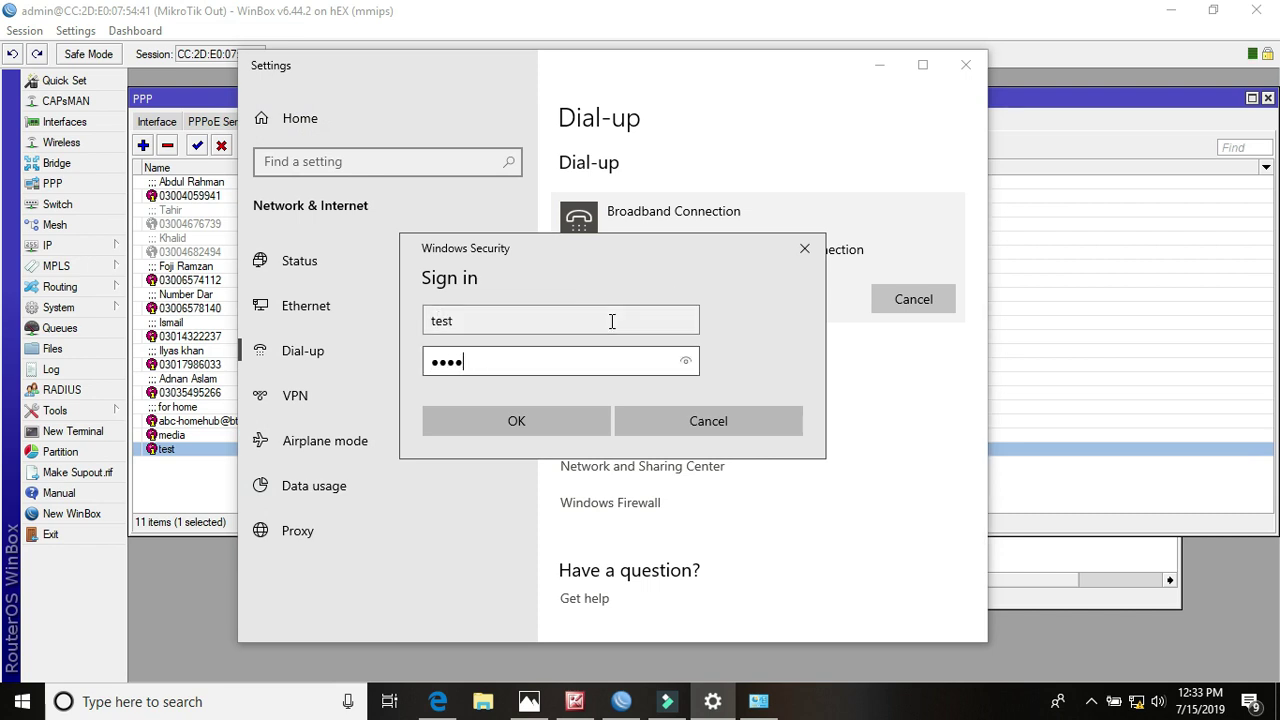
click(586, 421)
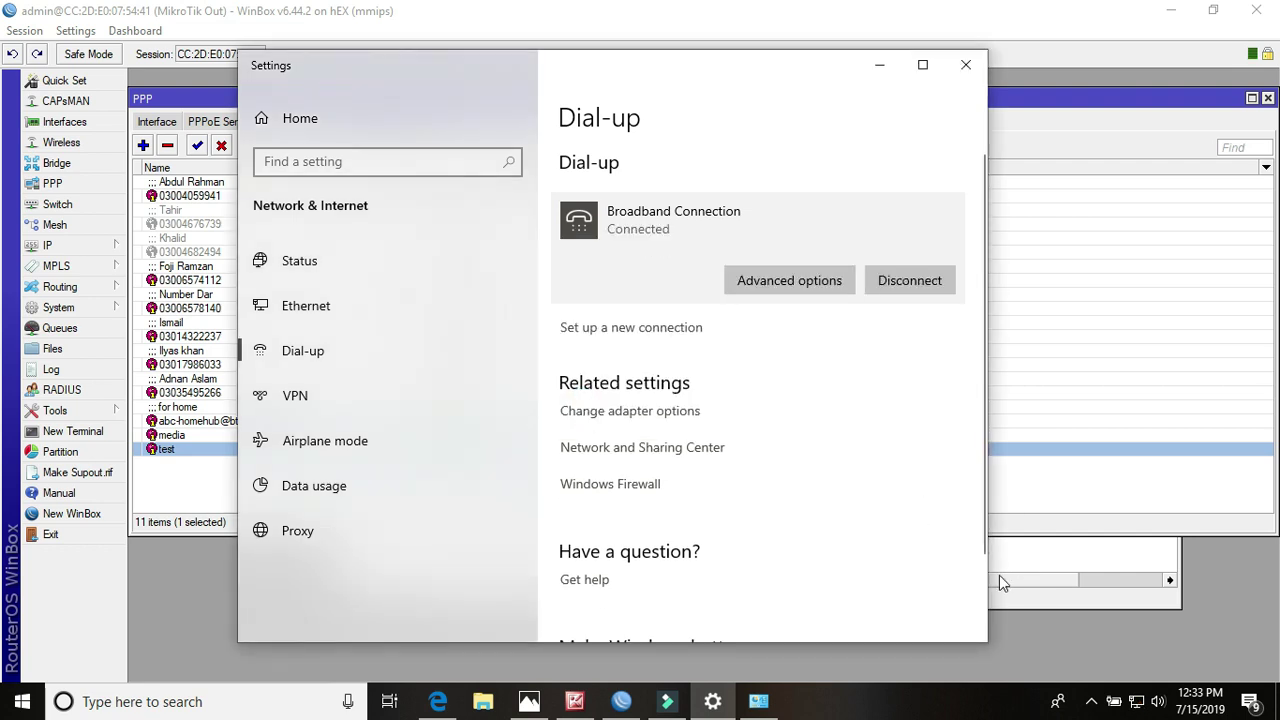
click(965, 64)
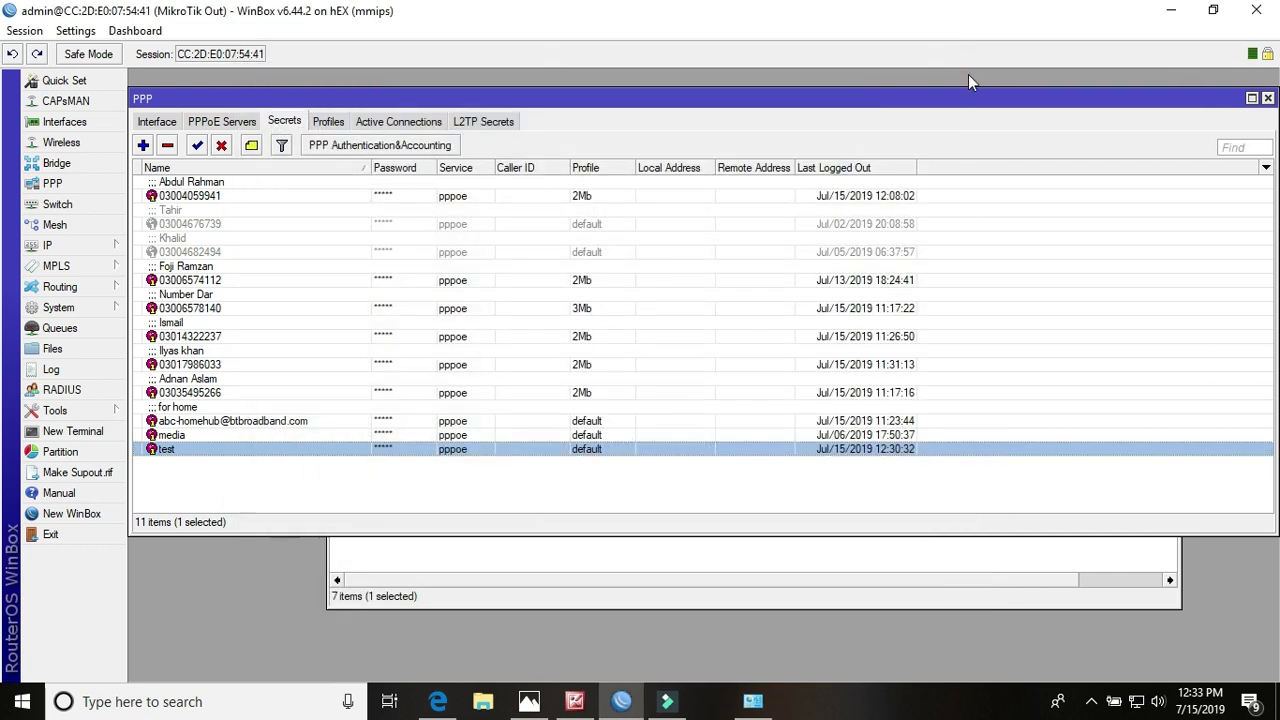
Check Active Connections for the new PPPoE session at 192.168.40.246, then minimize WinBox
click(389, 122)
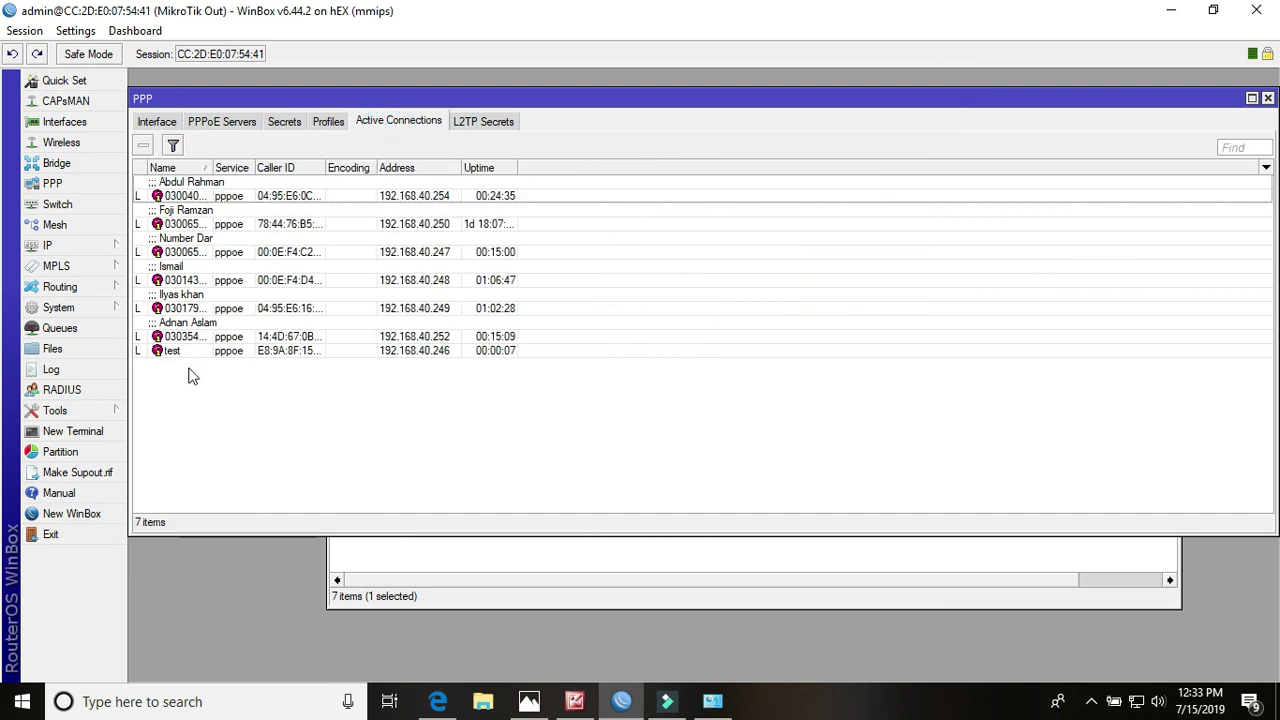
click(185, 353)
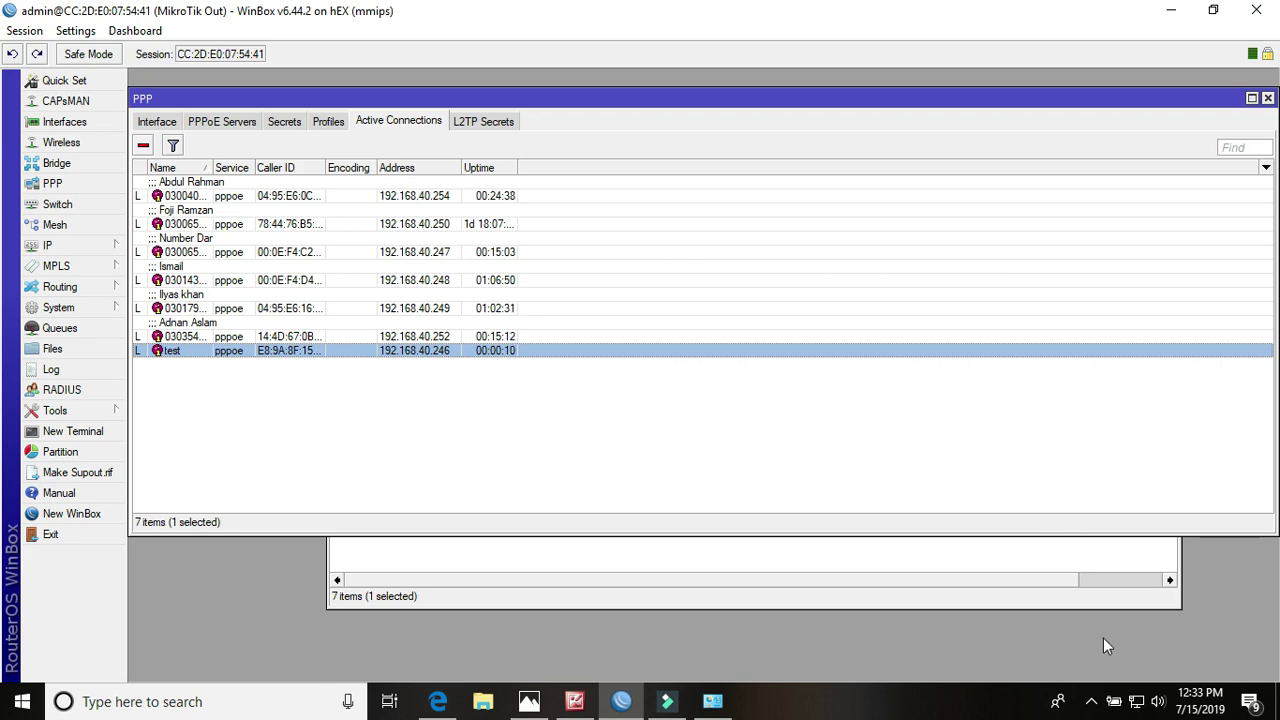
mouse_move(1134, 708)
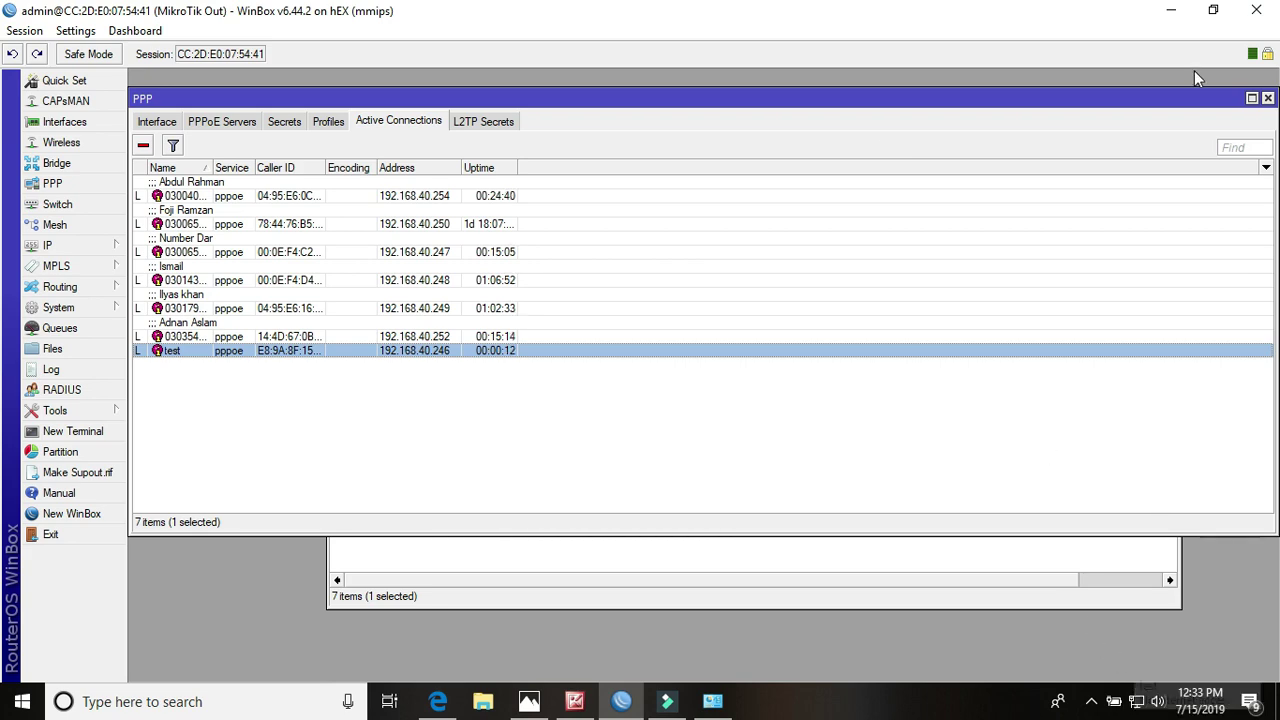
click(1171, 12)
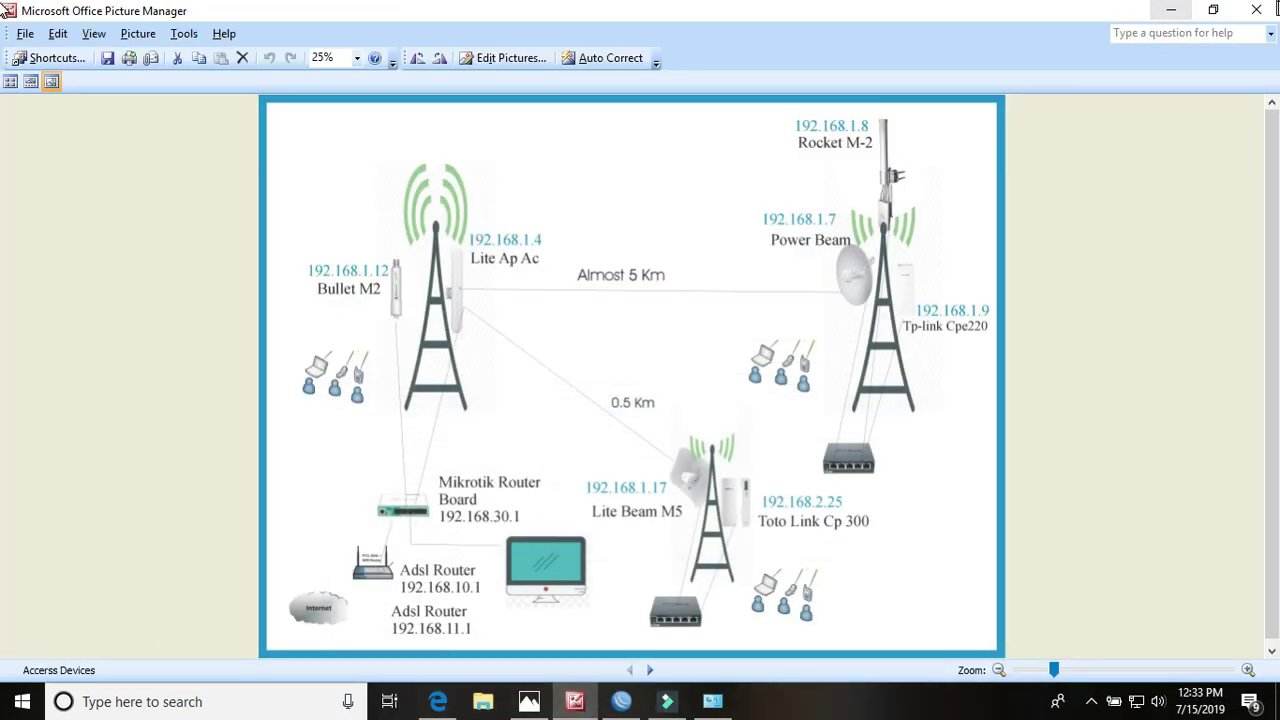
Close Picture Manager, minimize Filmora, and open Network & Internet settings from the tray, maximized
click(1268, 14)
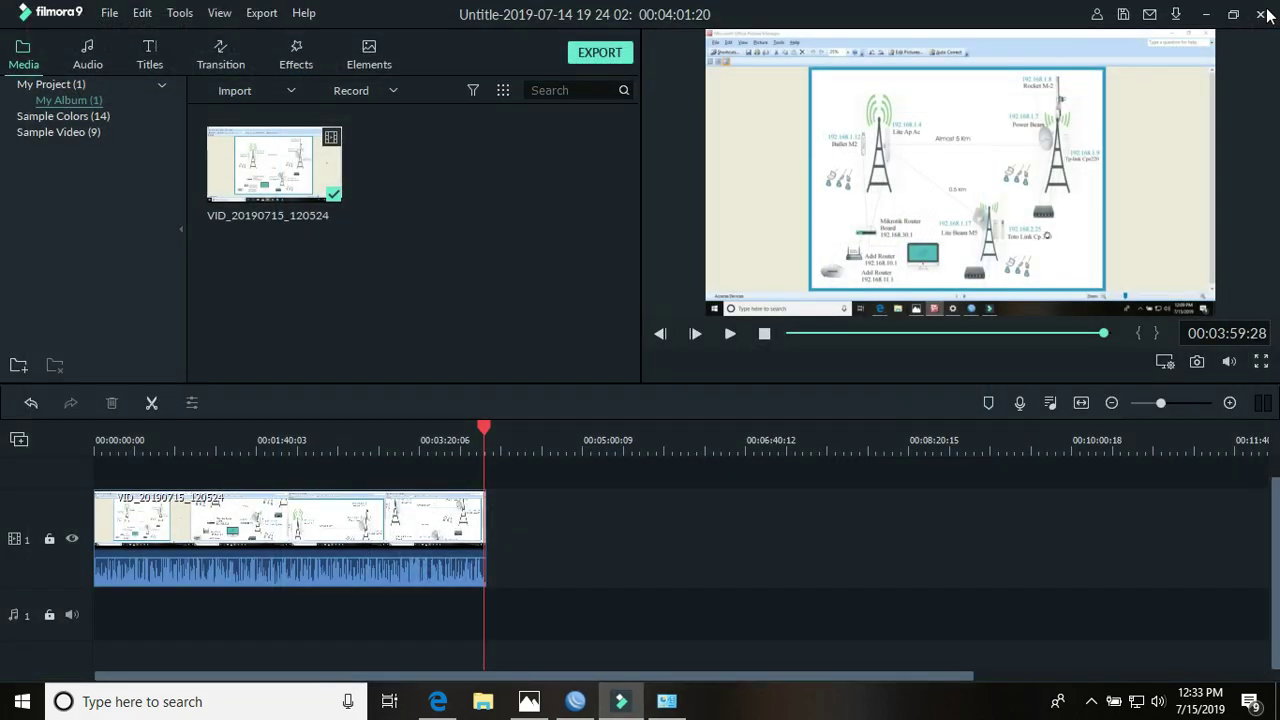
click(1206, 21)
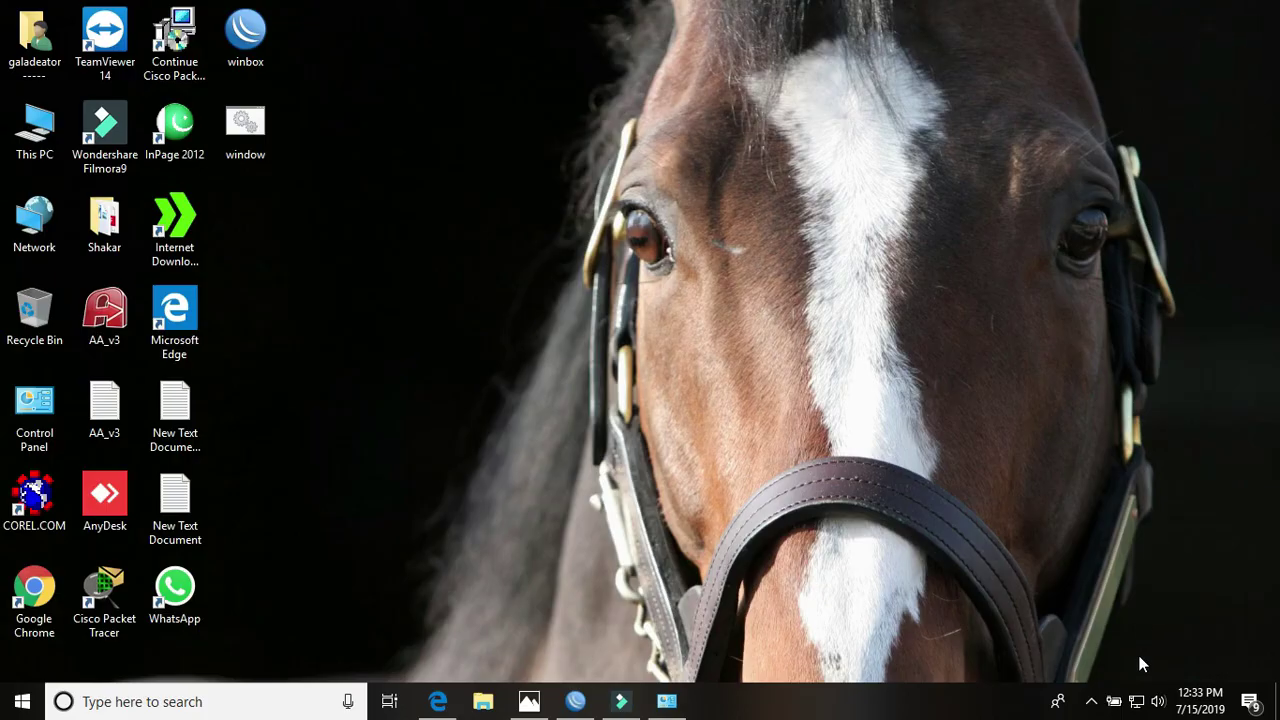
right_click(1137, 702)
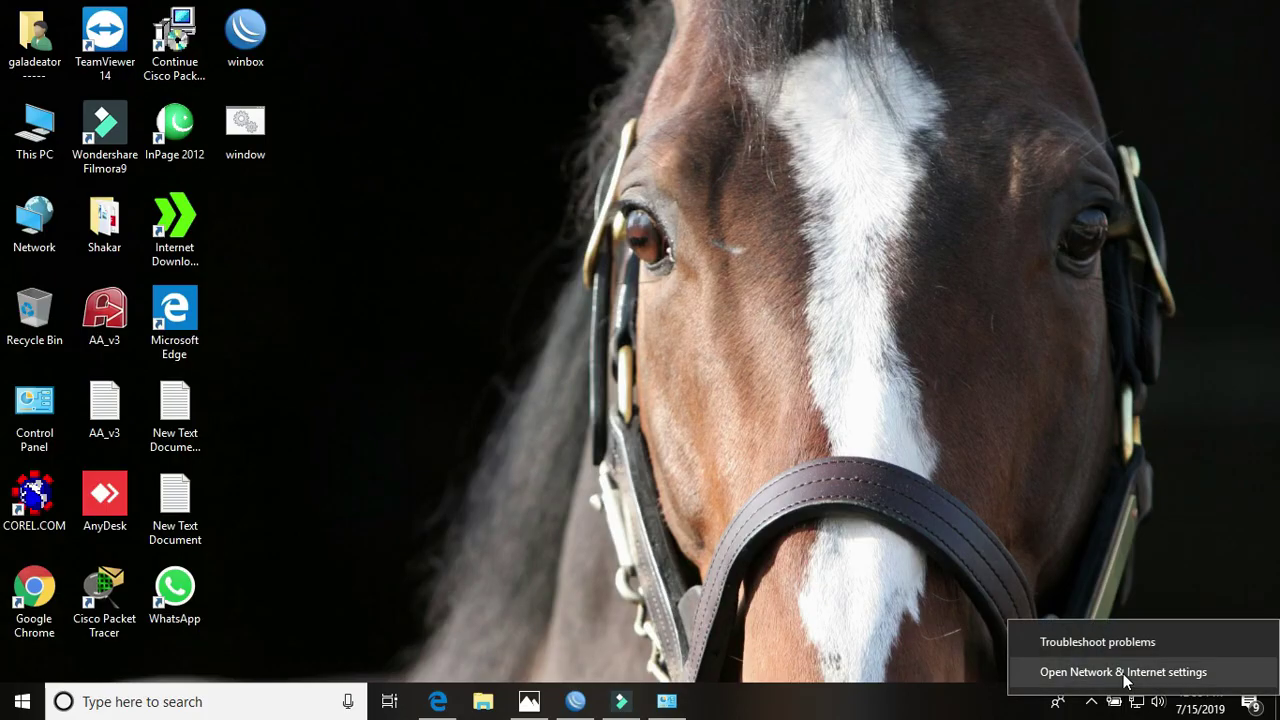
click(1126, 672)
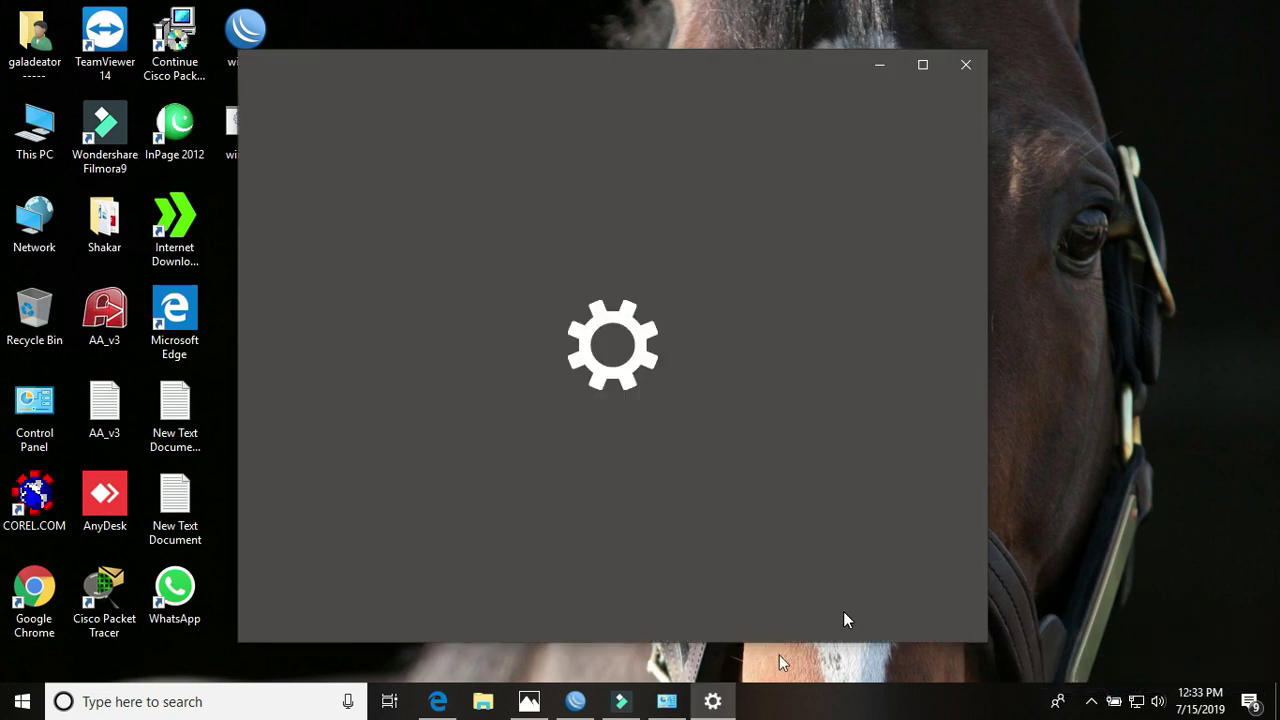
mouse_move(678, 706)
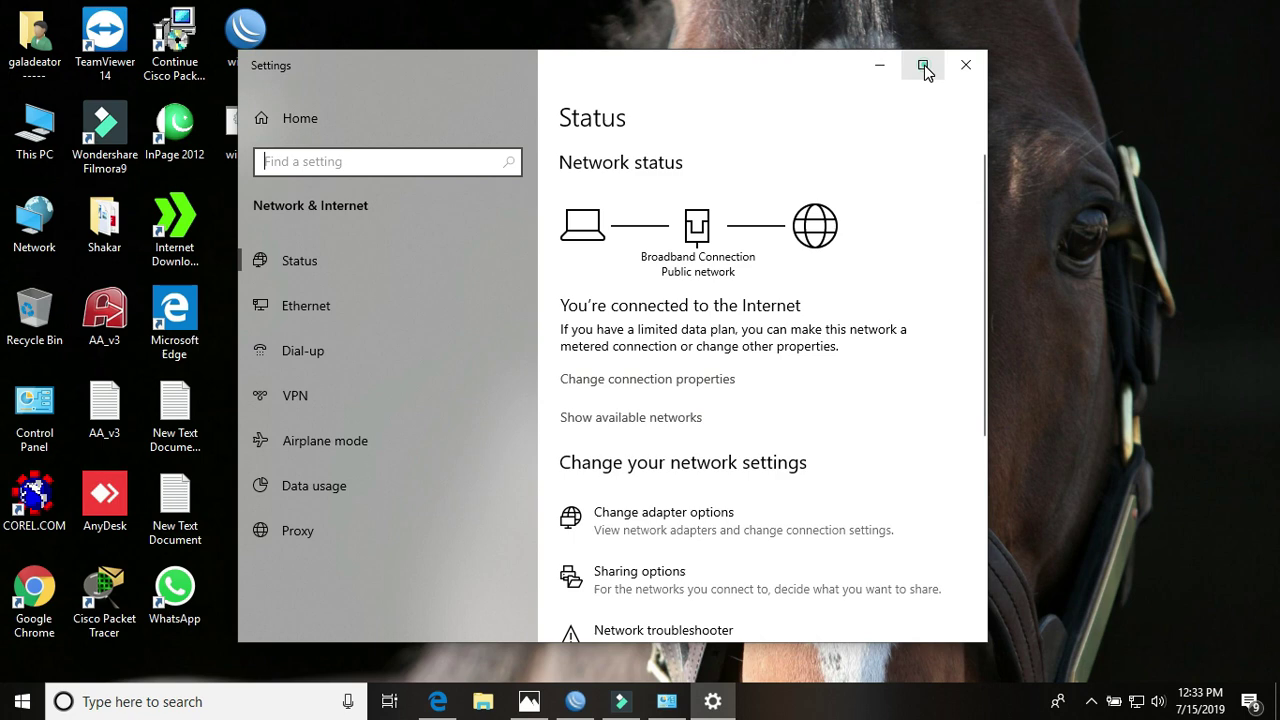
click(924, 65)
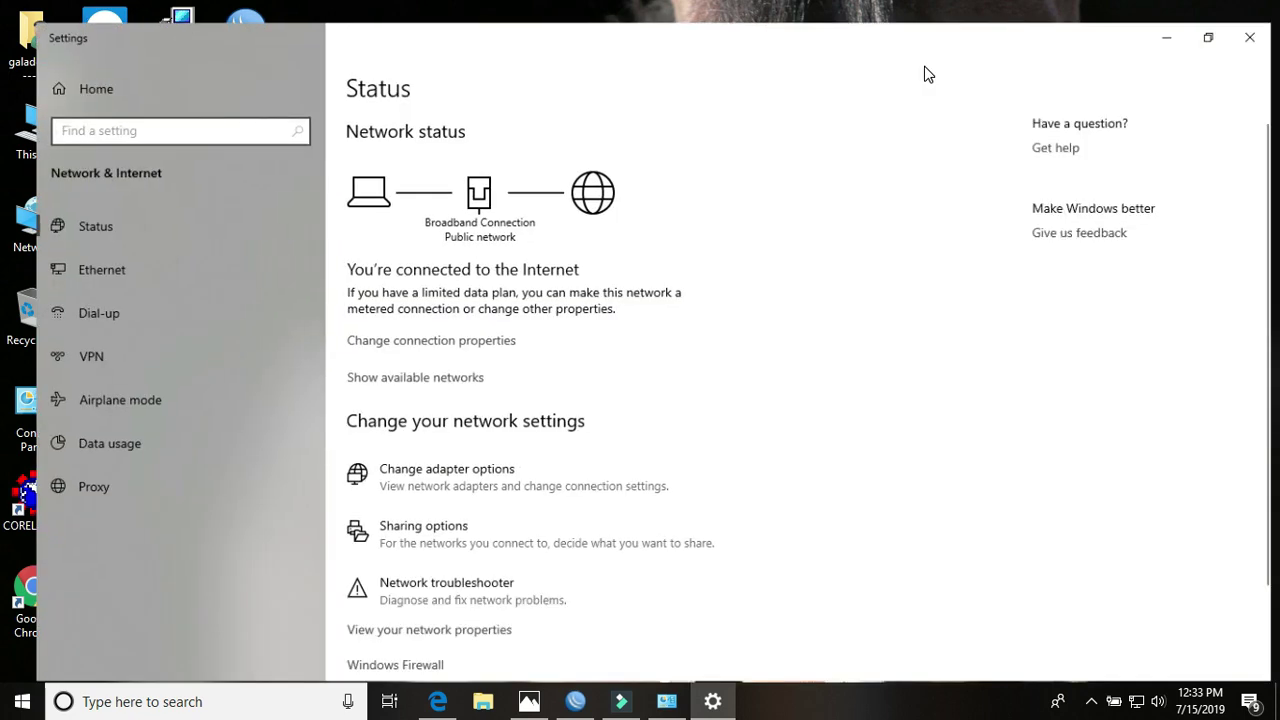
Open the Ethernet adapter's Internet Protocol Version 4 properties, then return to WinBox
click(457, 478)
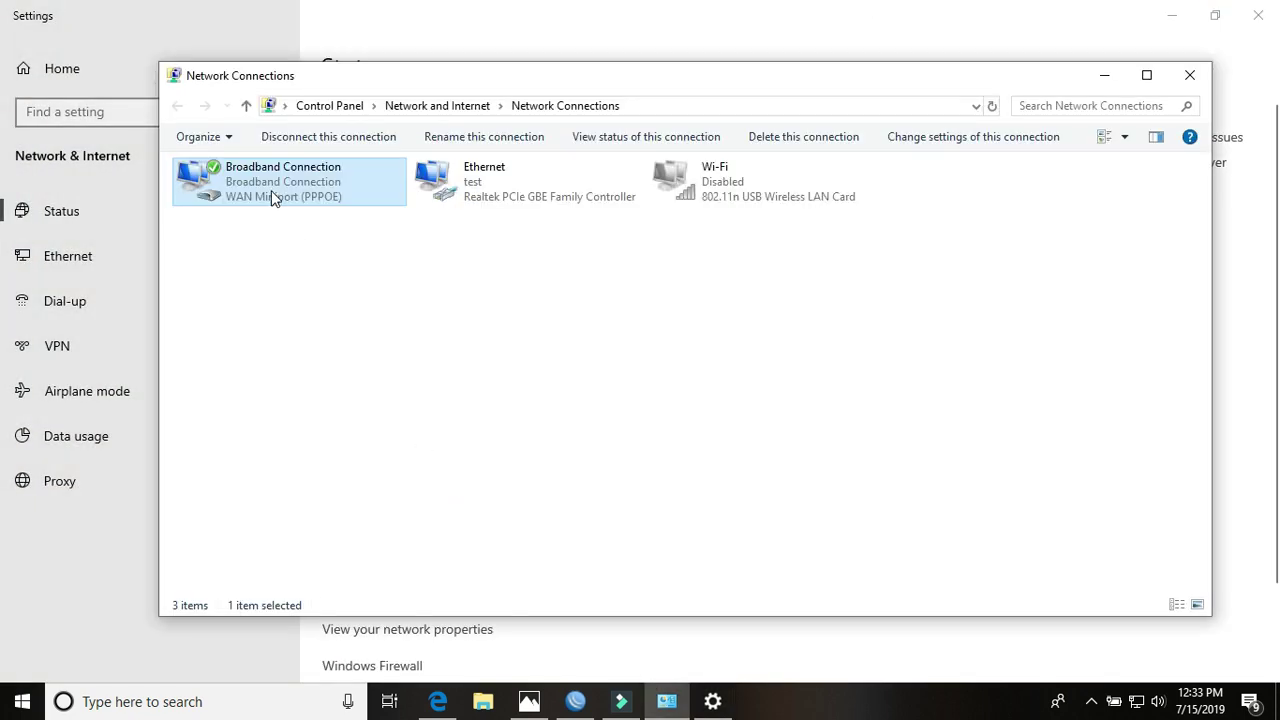
click(476, 184)
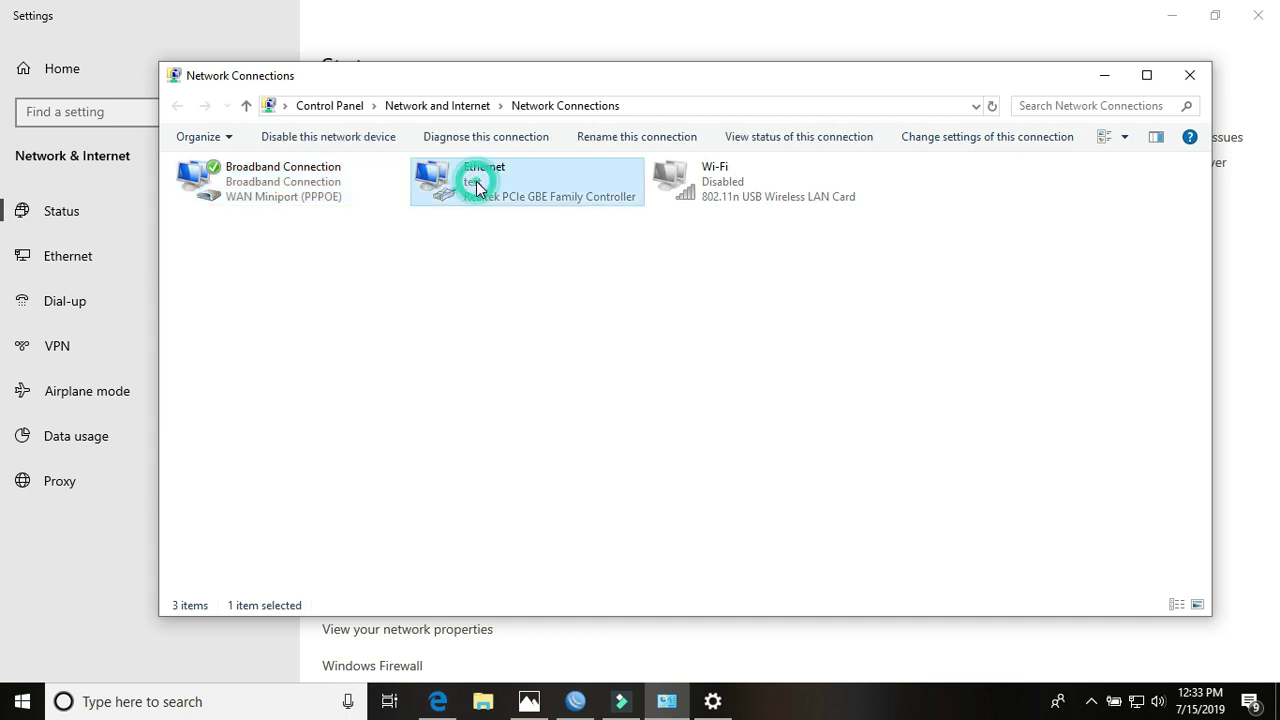
right_click(478, 188)
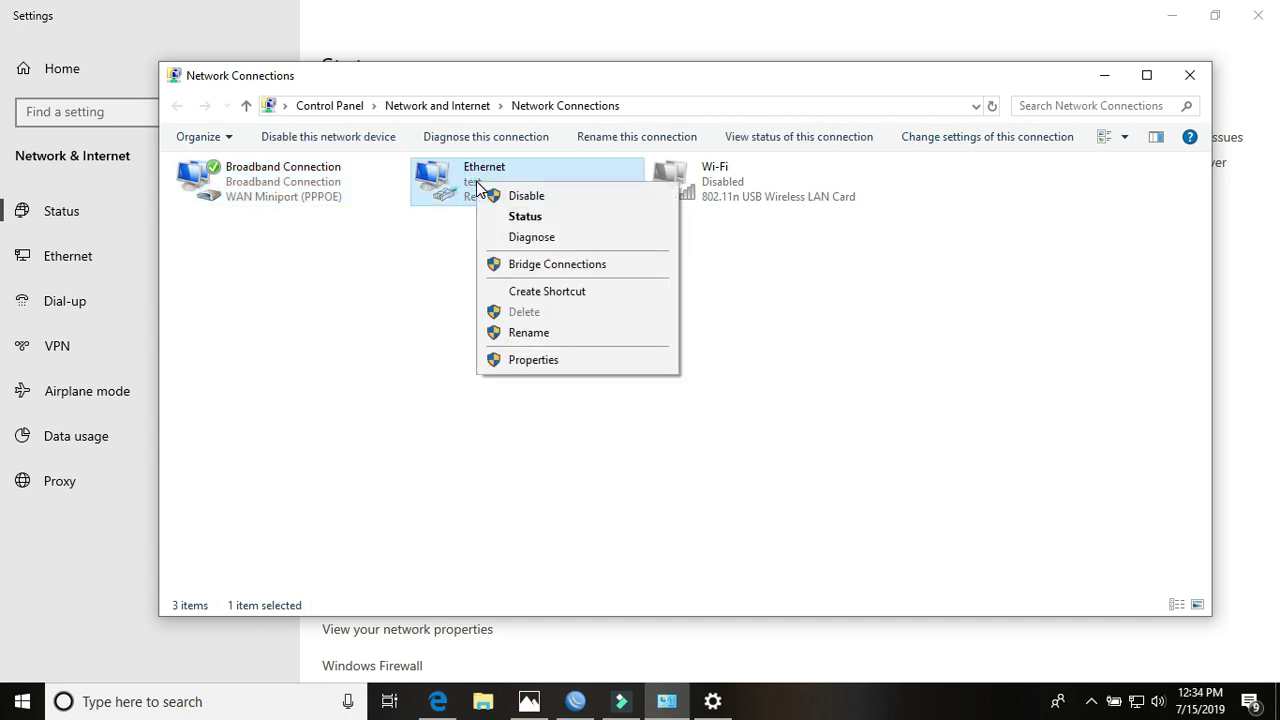
click(515, 362)
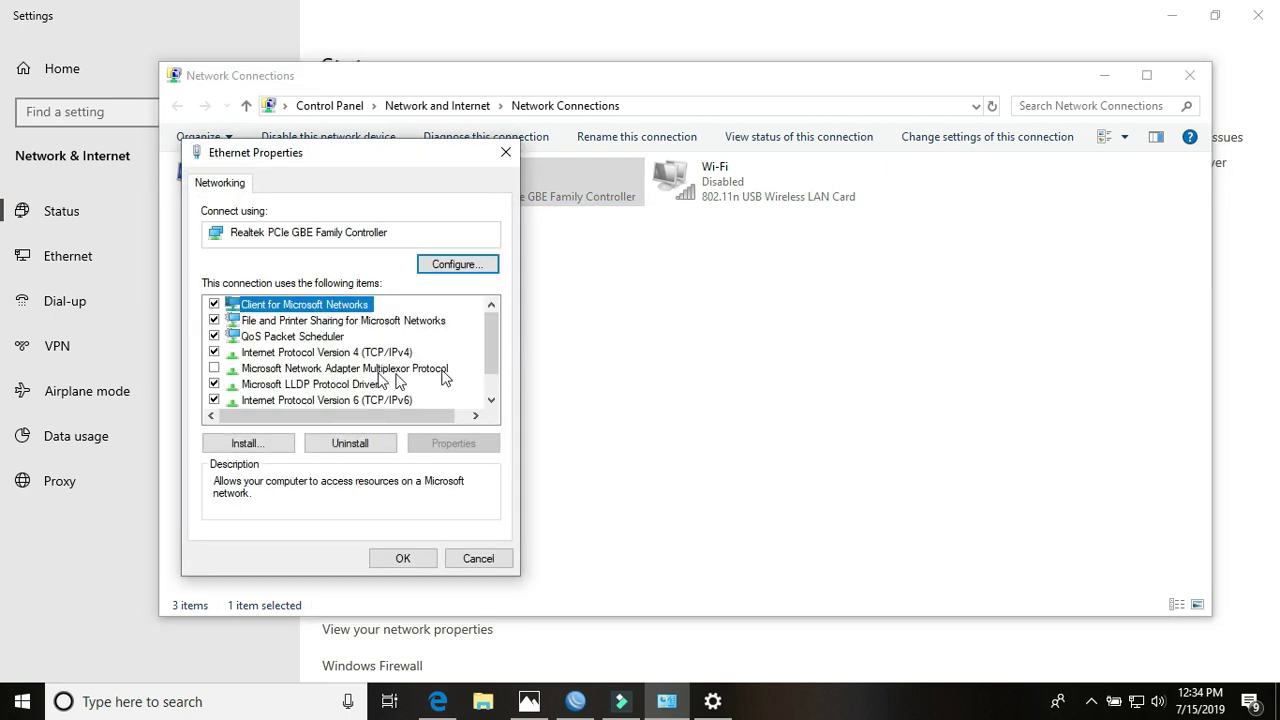
double_click(349, 353)
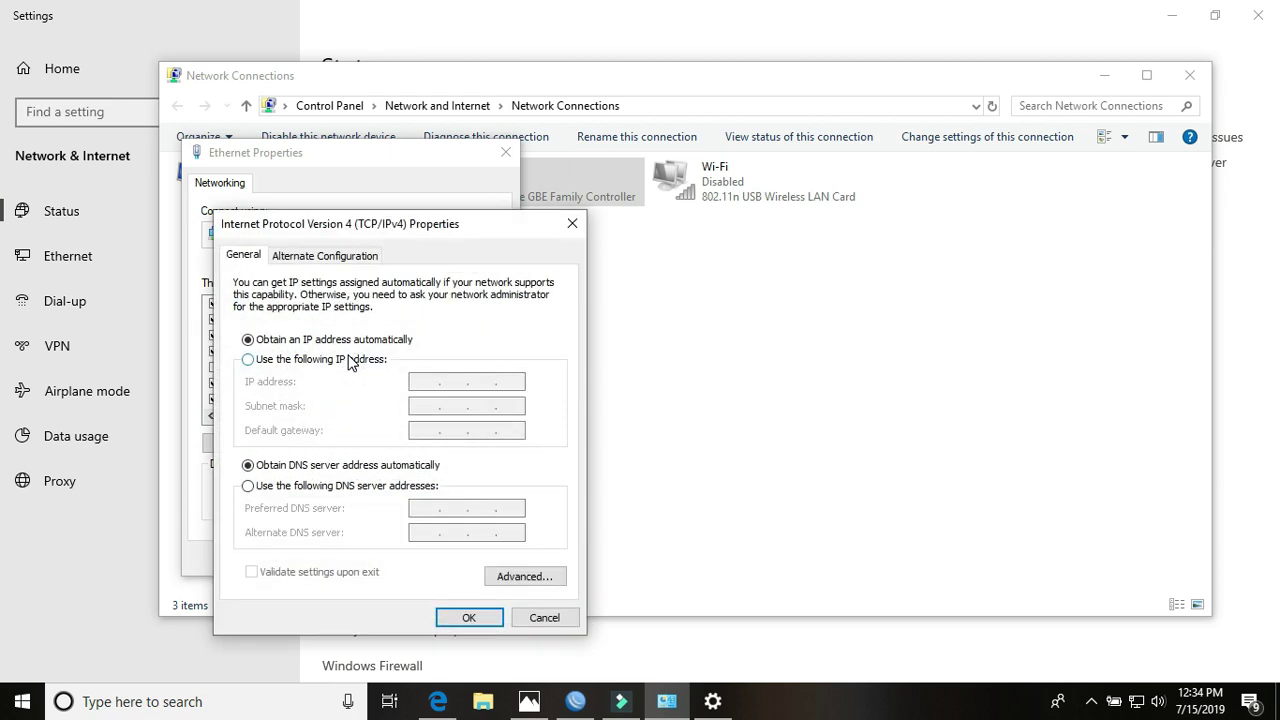
click(575, 701)
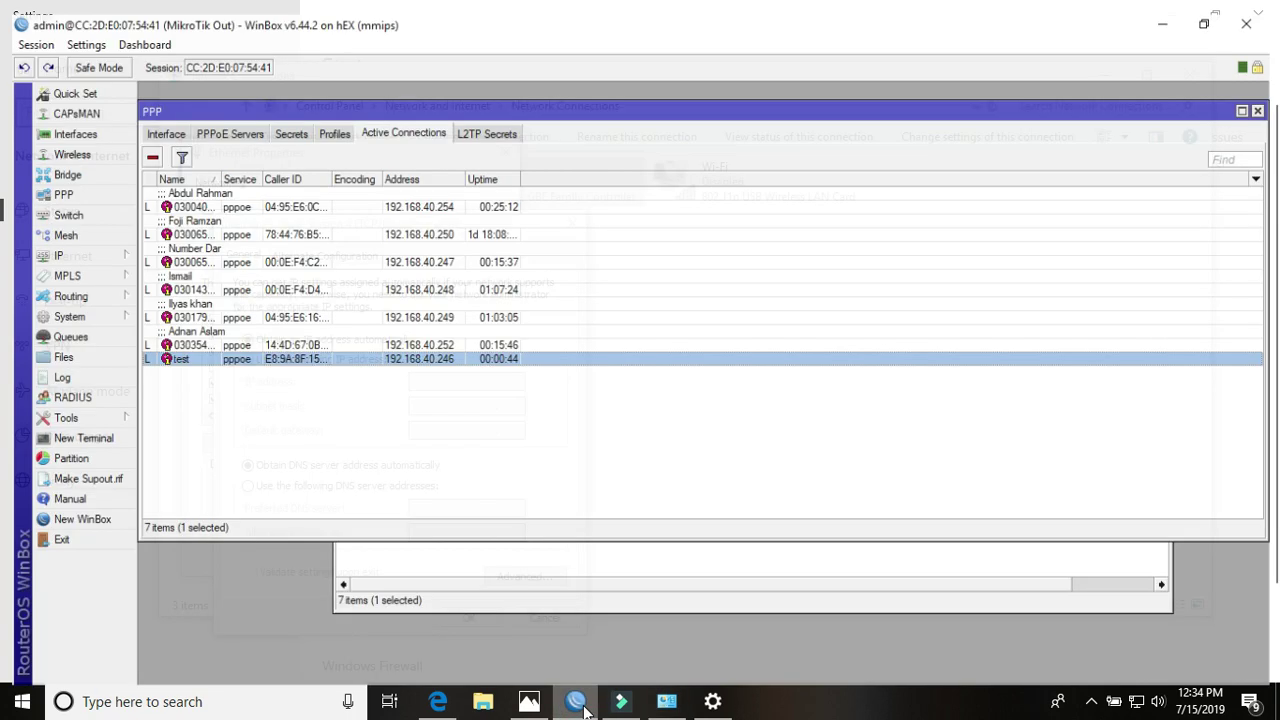
Open IP > Neighbors and select PowerBeam 30 at 192.168.1.7, then go back to Settings
click(77, 248)
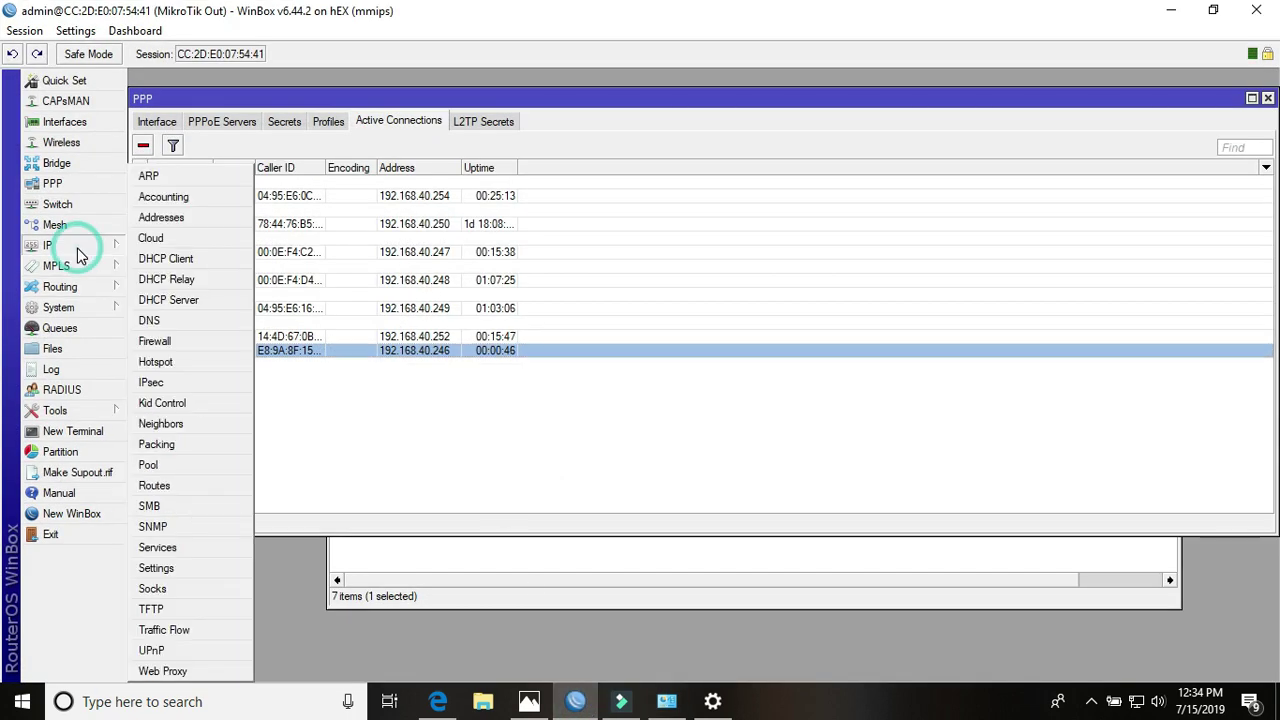
click(156, 424)
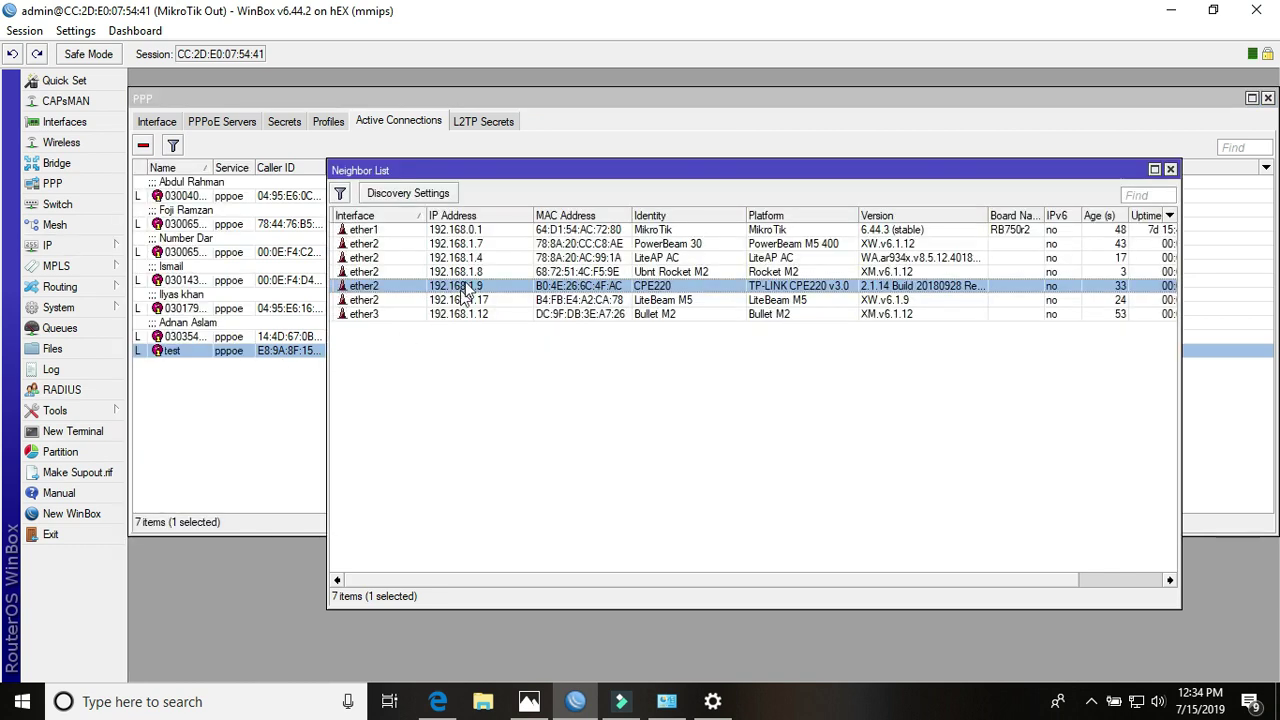
click(496, 242)
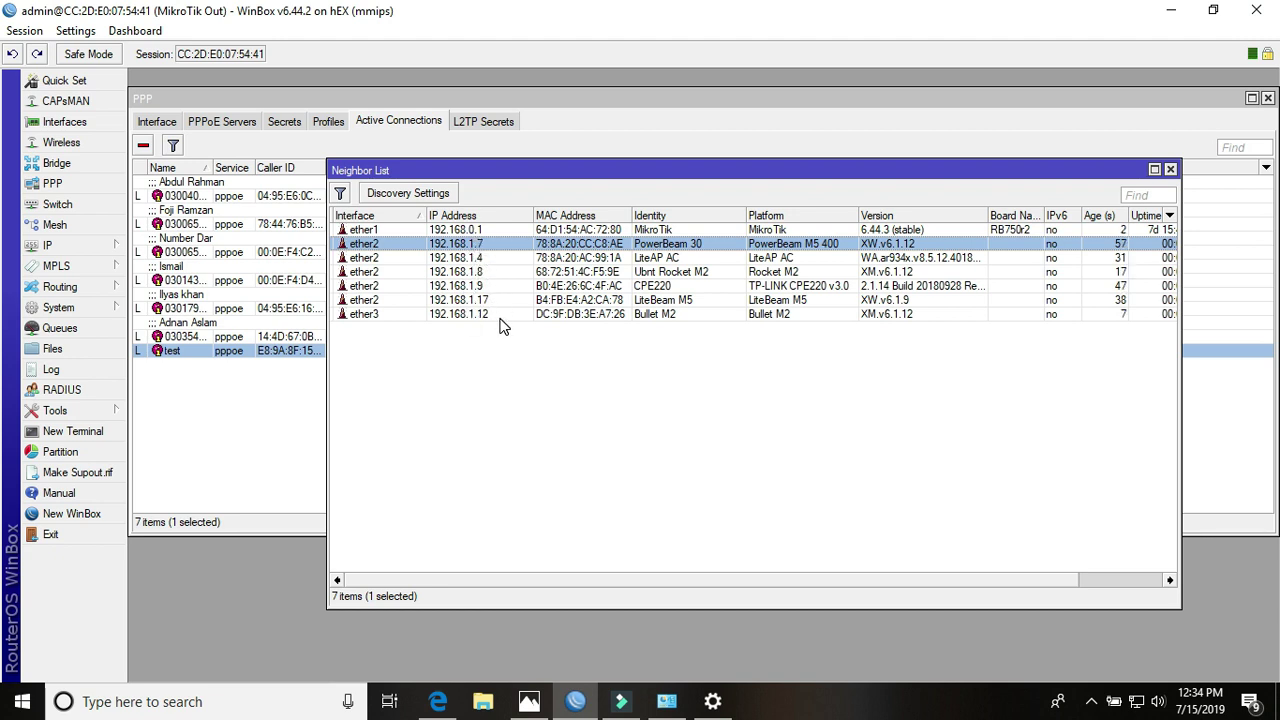
click(715, 702)
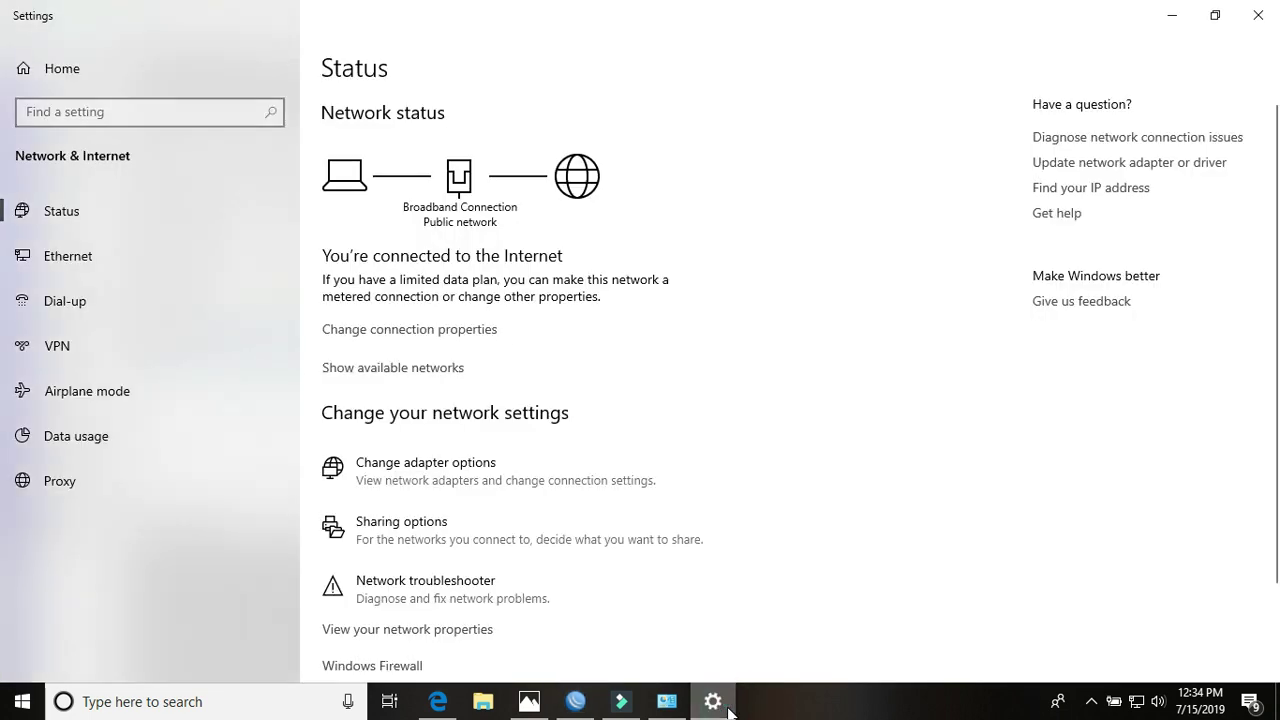
Switch IPv4 to manual: 192.168.1.220, mask 255.255.255.0, gateway 192.168.1.1, DNS 8.8.8.8/8.8.4.4
click(666, 702)
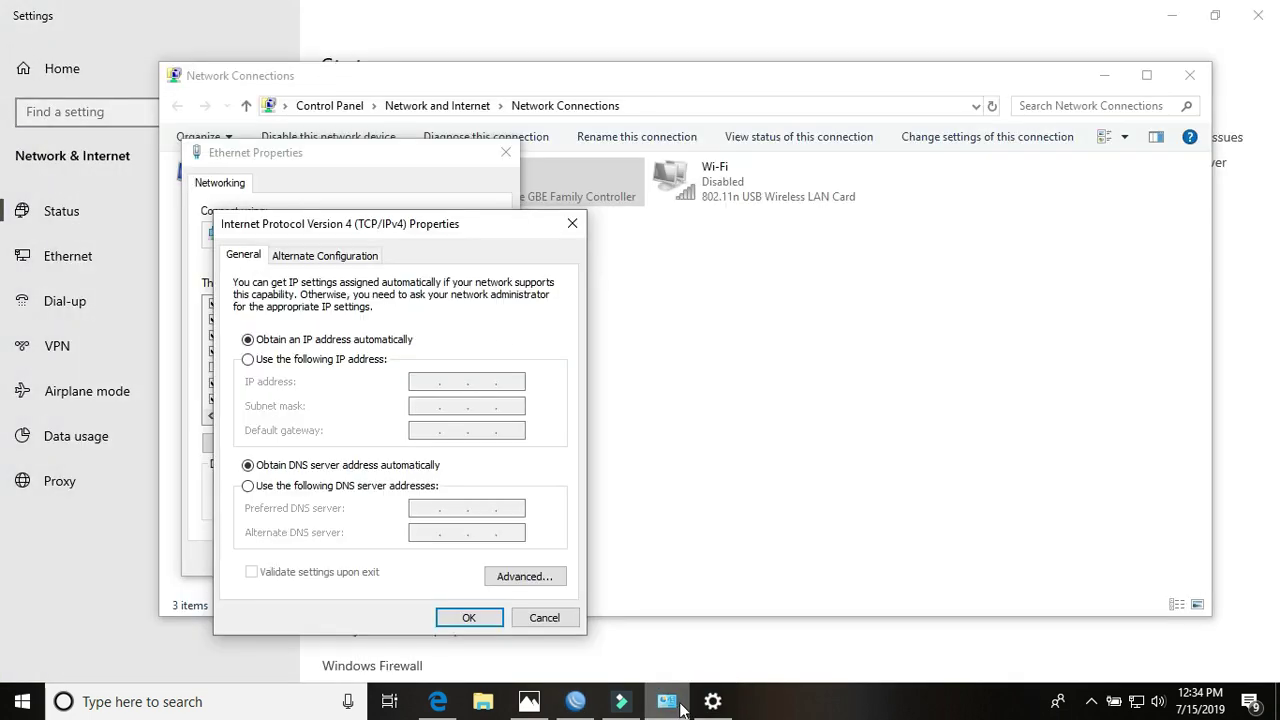
click(281, 363)
click(415, 382)
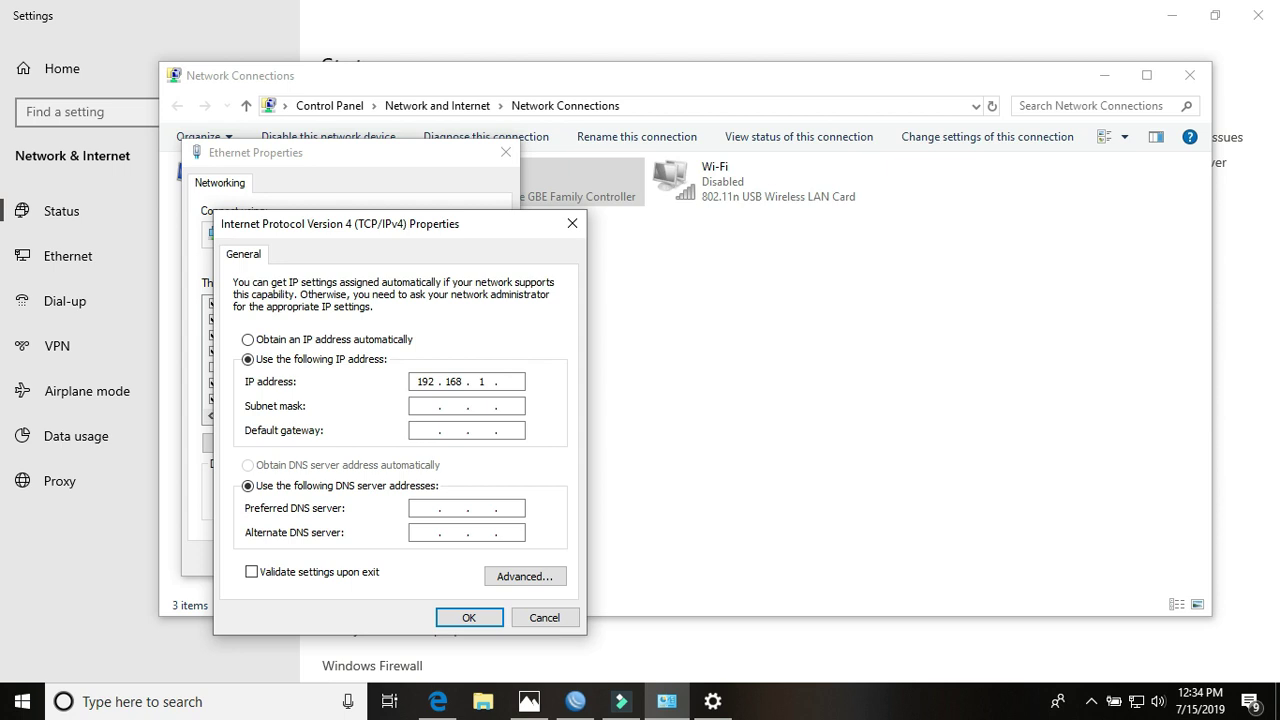
text(0)
key(Tab)
key(Tab)
text(192 . 168)
key(Tab)
key(Tab)
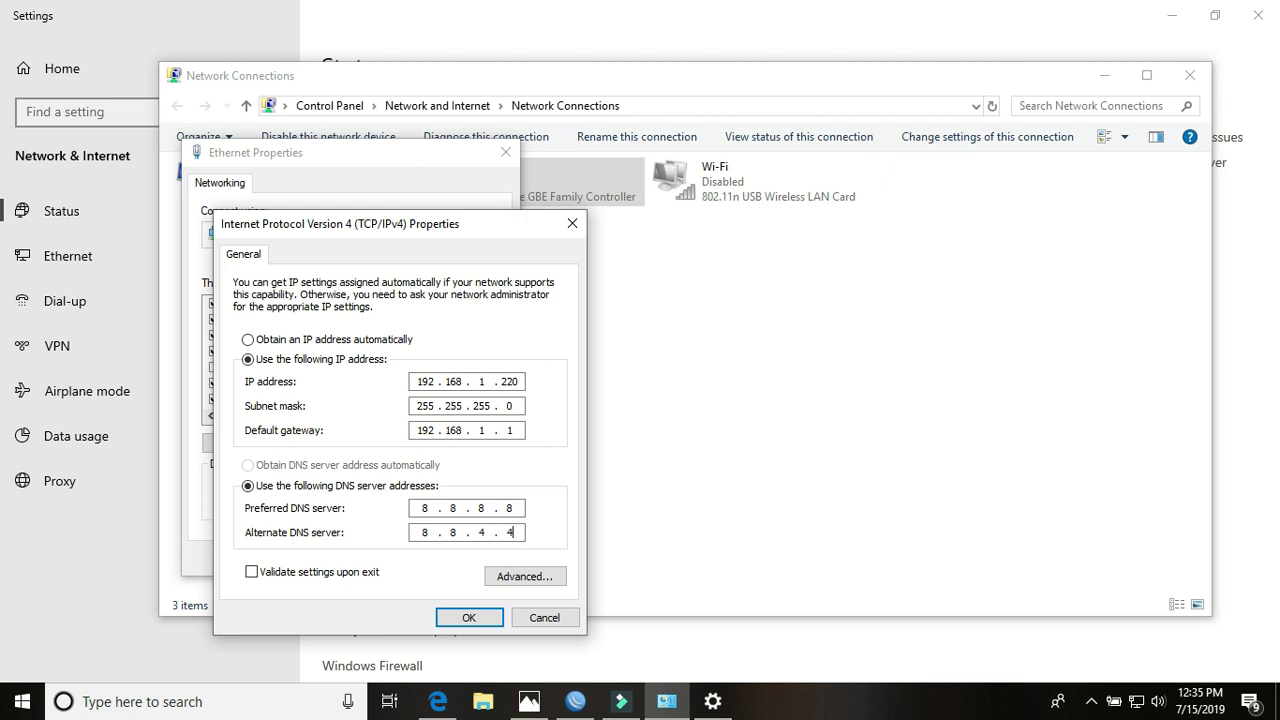
click(465, 618)
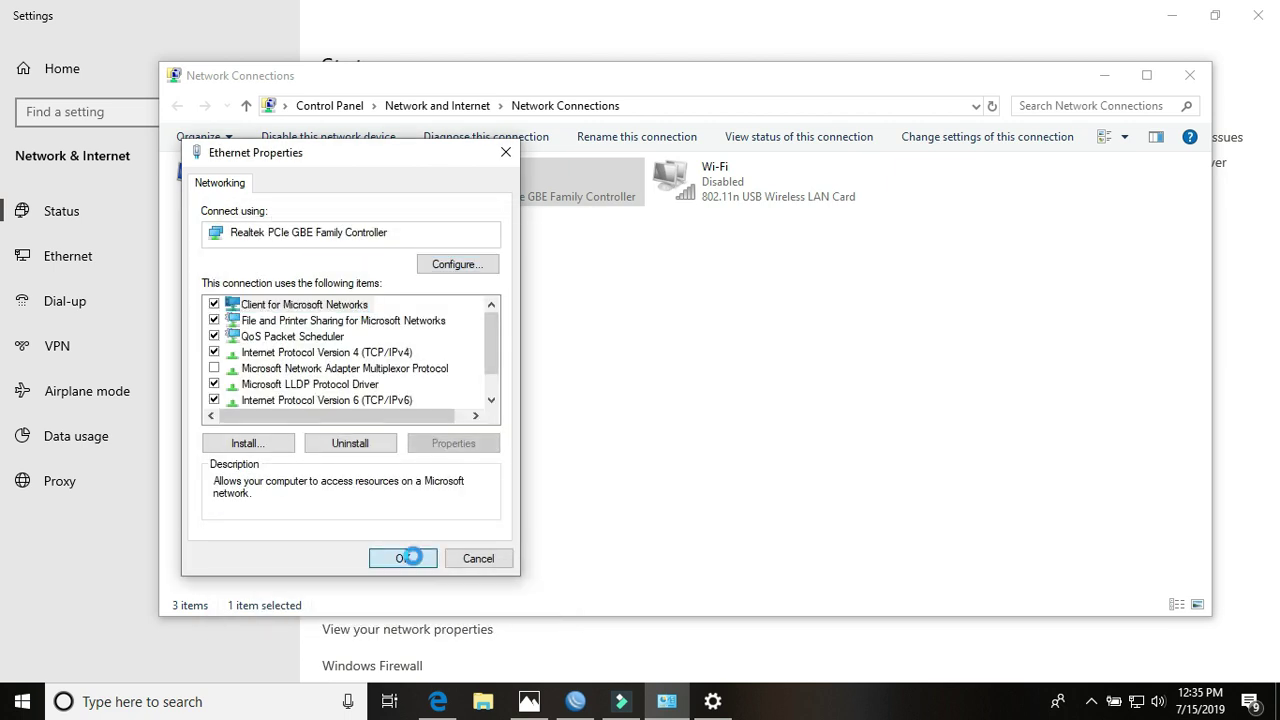
click(412, 559)
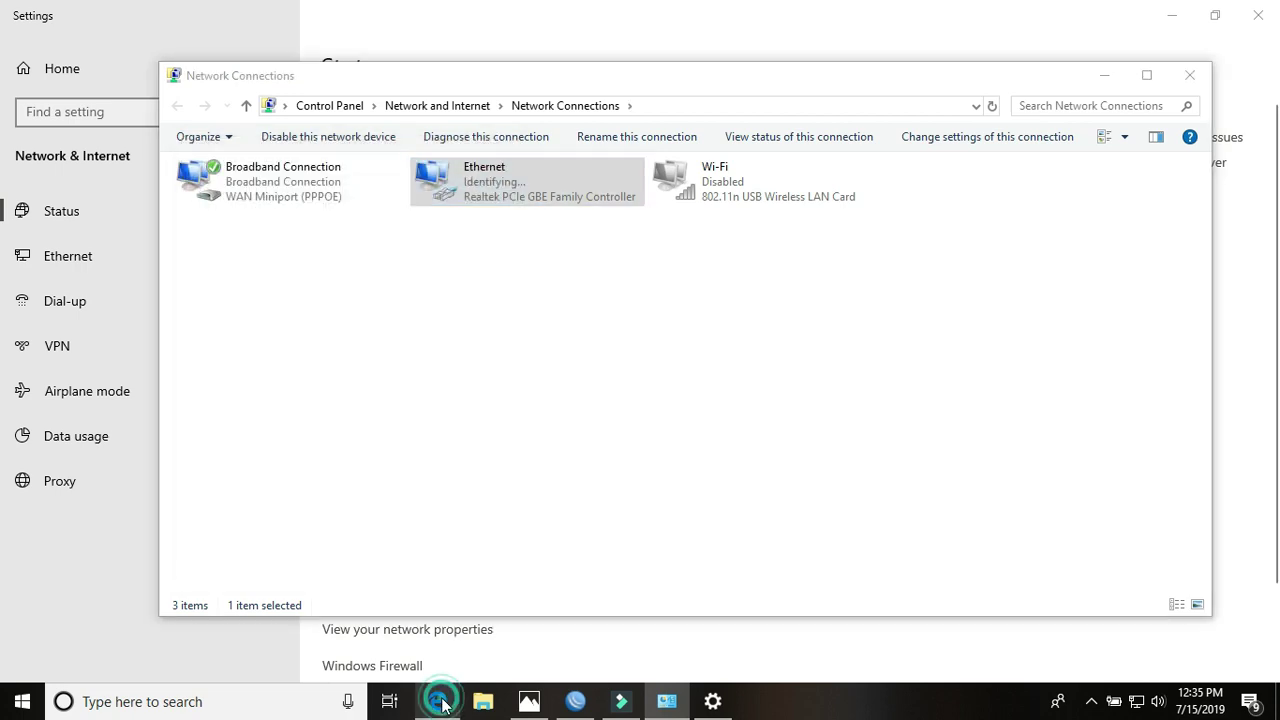
Open a new Edge tab and allow the PC to be discoverable on Network 3
click(441, 703)
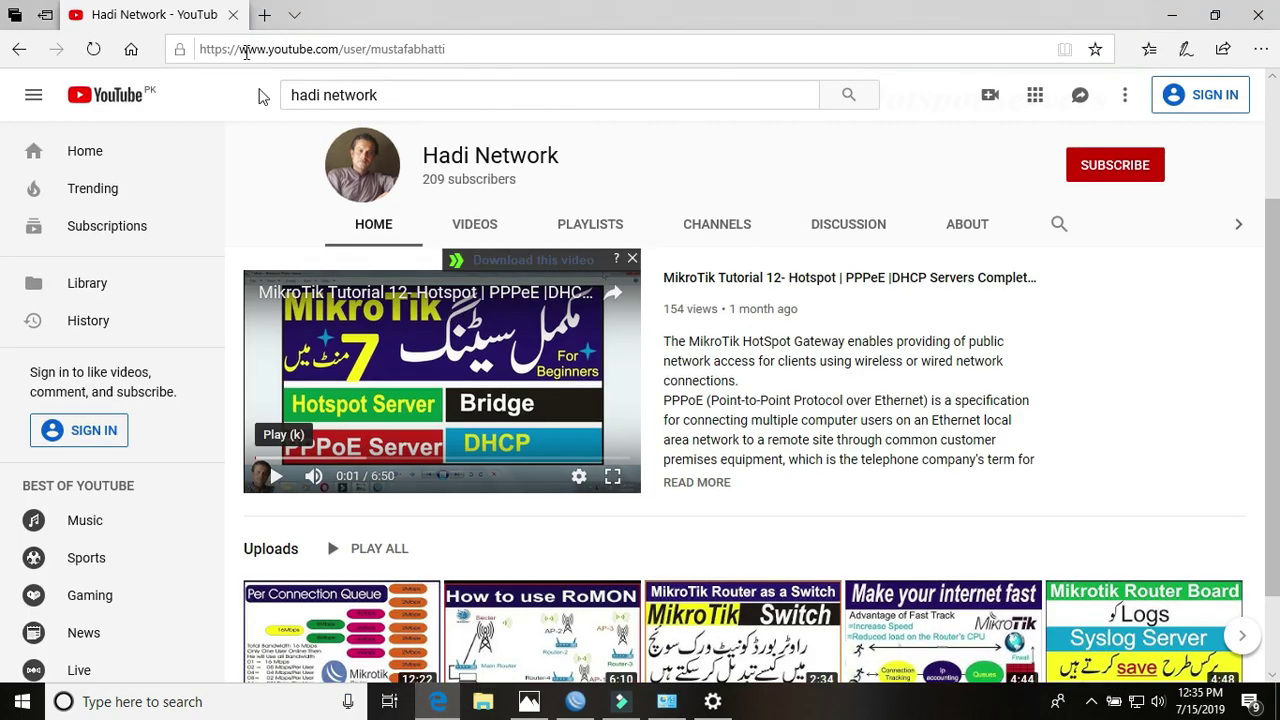
click(268, 18)
click(270, 50)
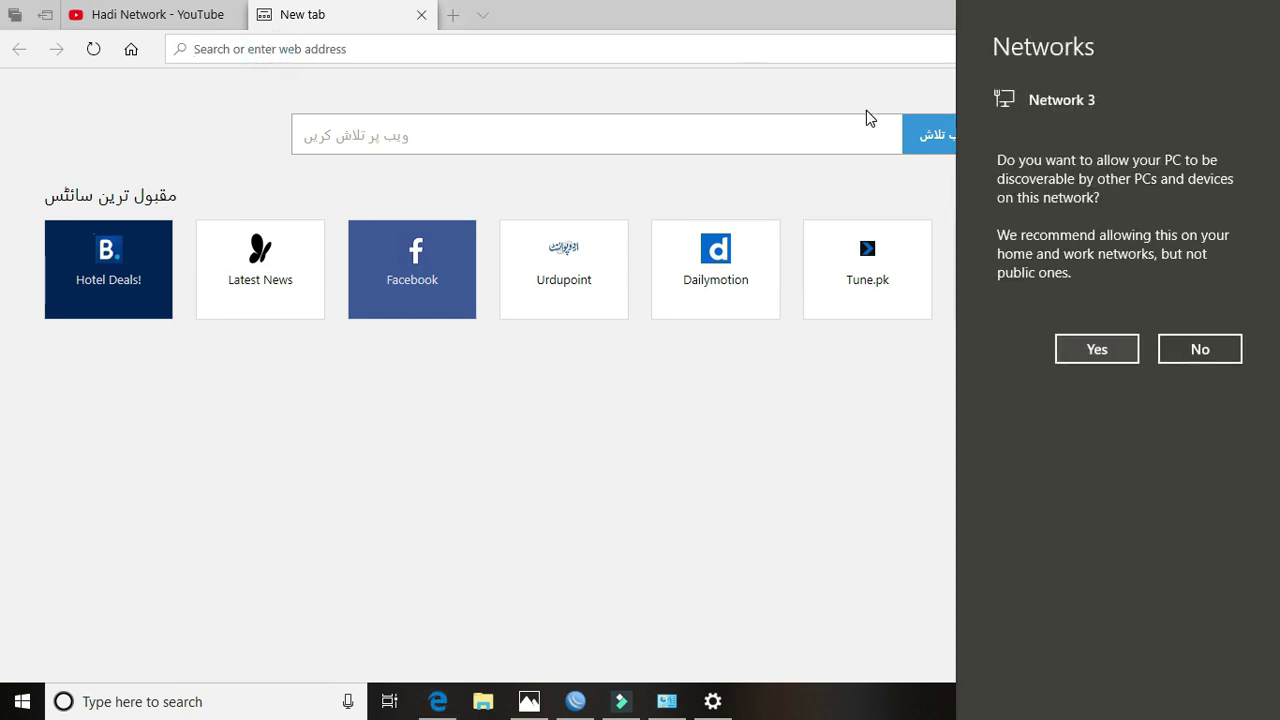
click(1122, 350)
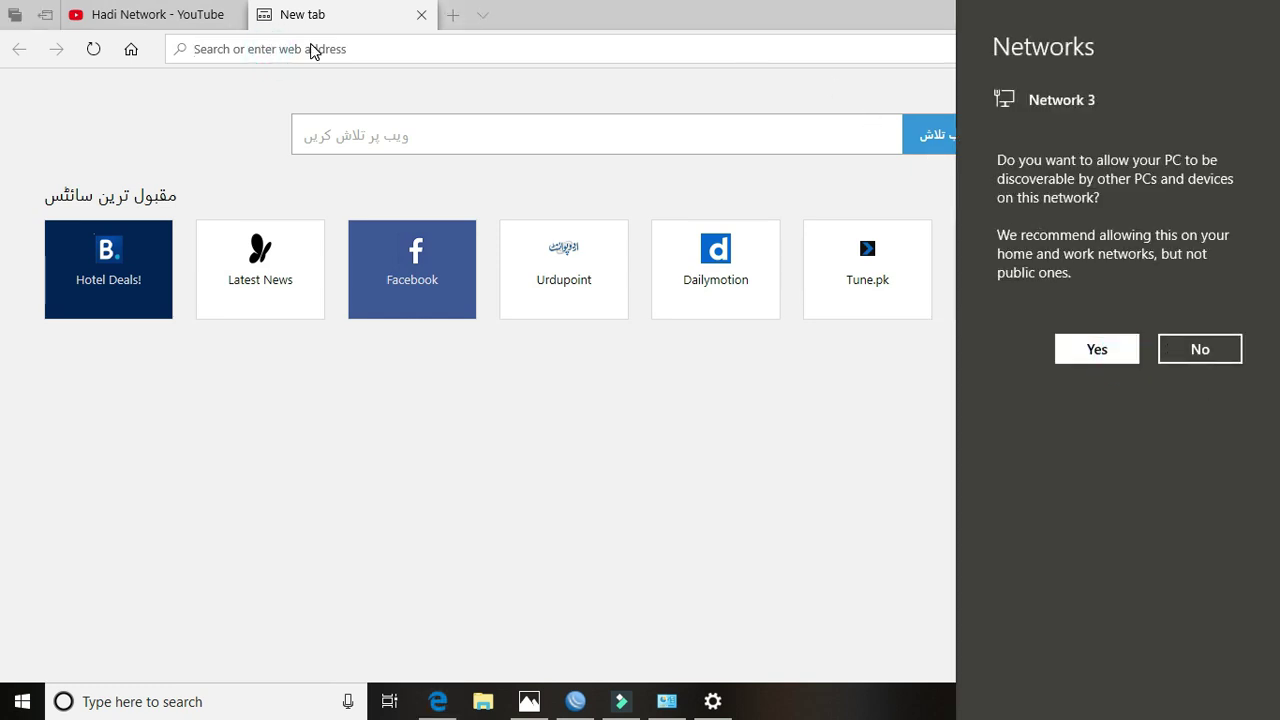
click(1097, 349)
Load 192.168.10.1 to reach the ZXHN H168N login page
click(439, 57)
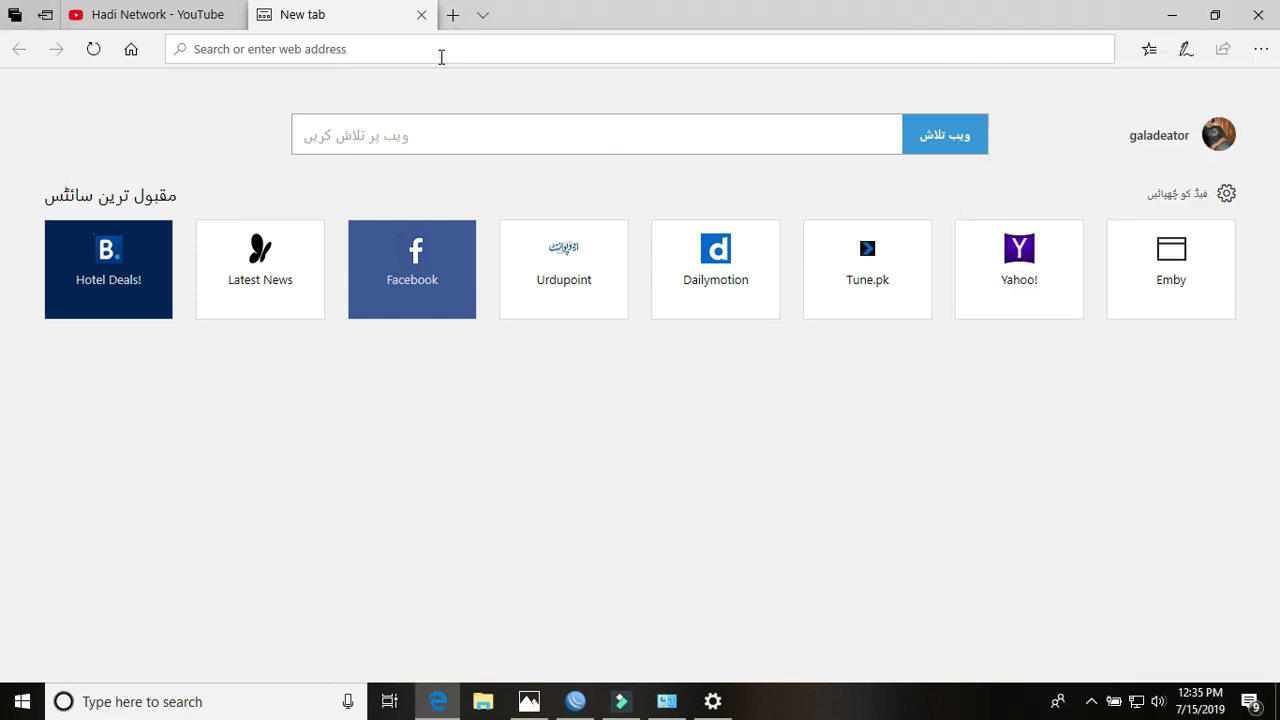
text(119)
key(BackSpace)
key(BackSpace)
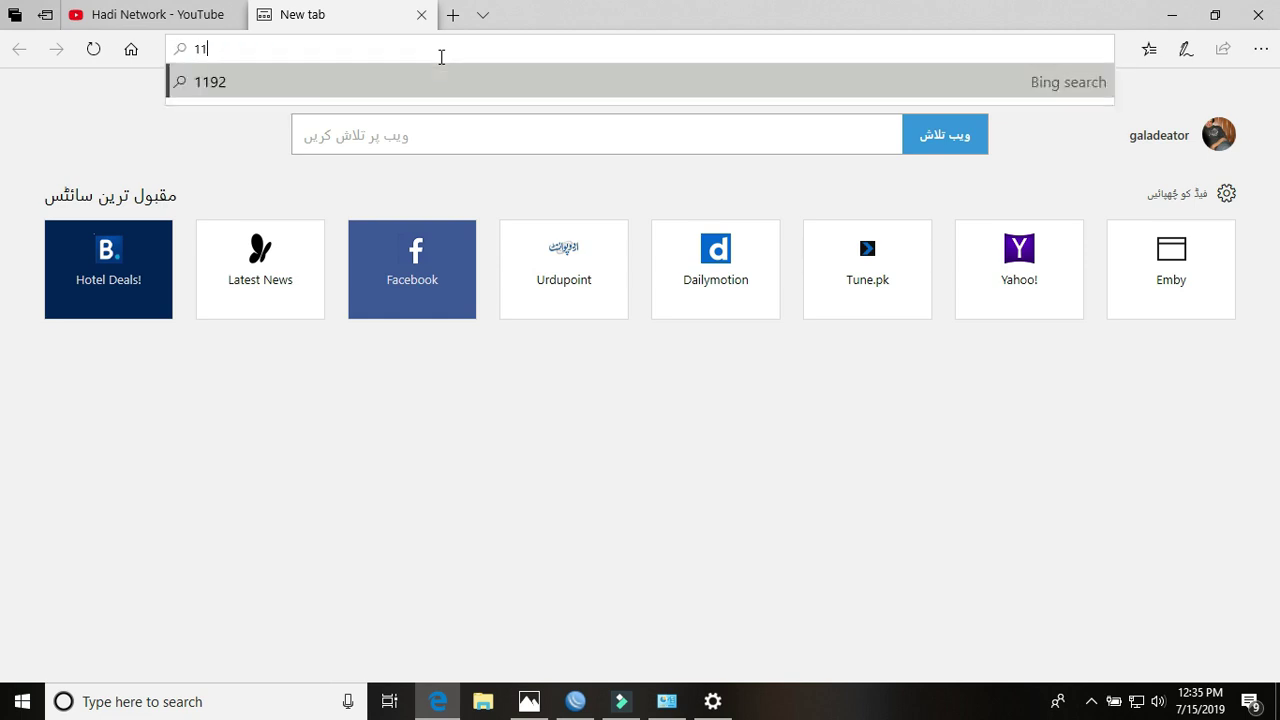
text(92,)
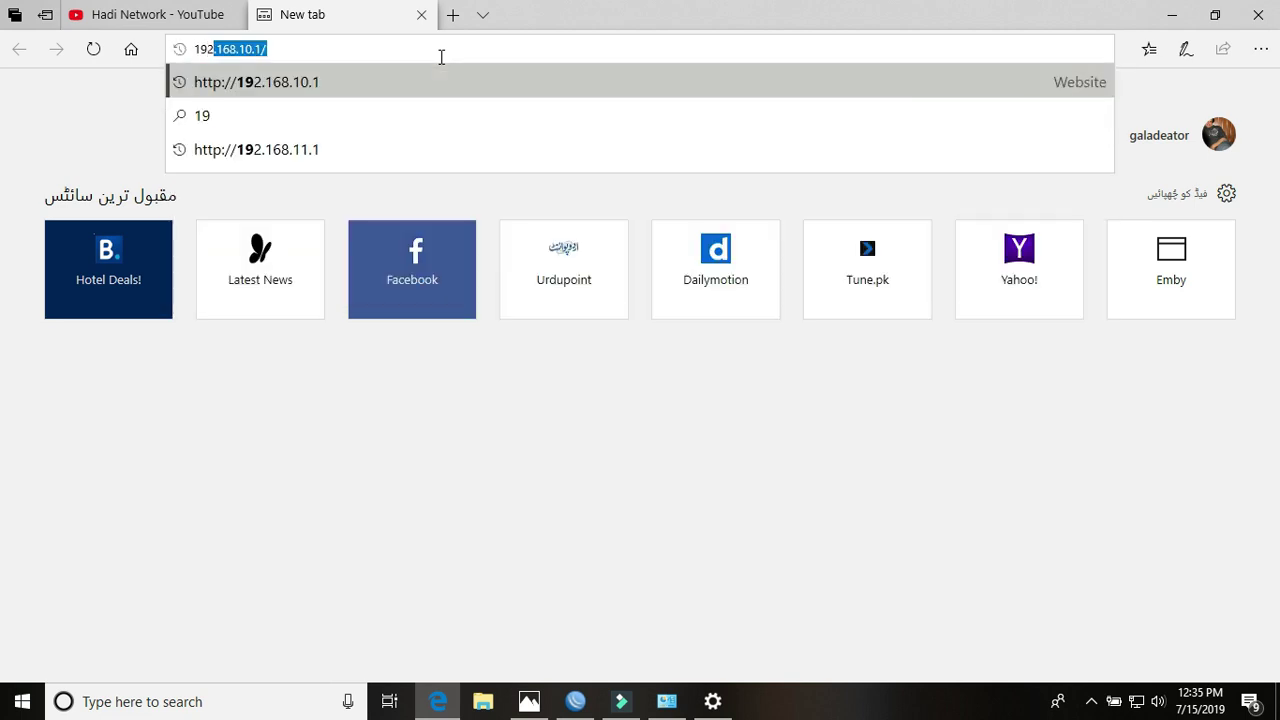
key(BackSpace)
text(.168.1)
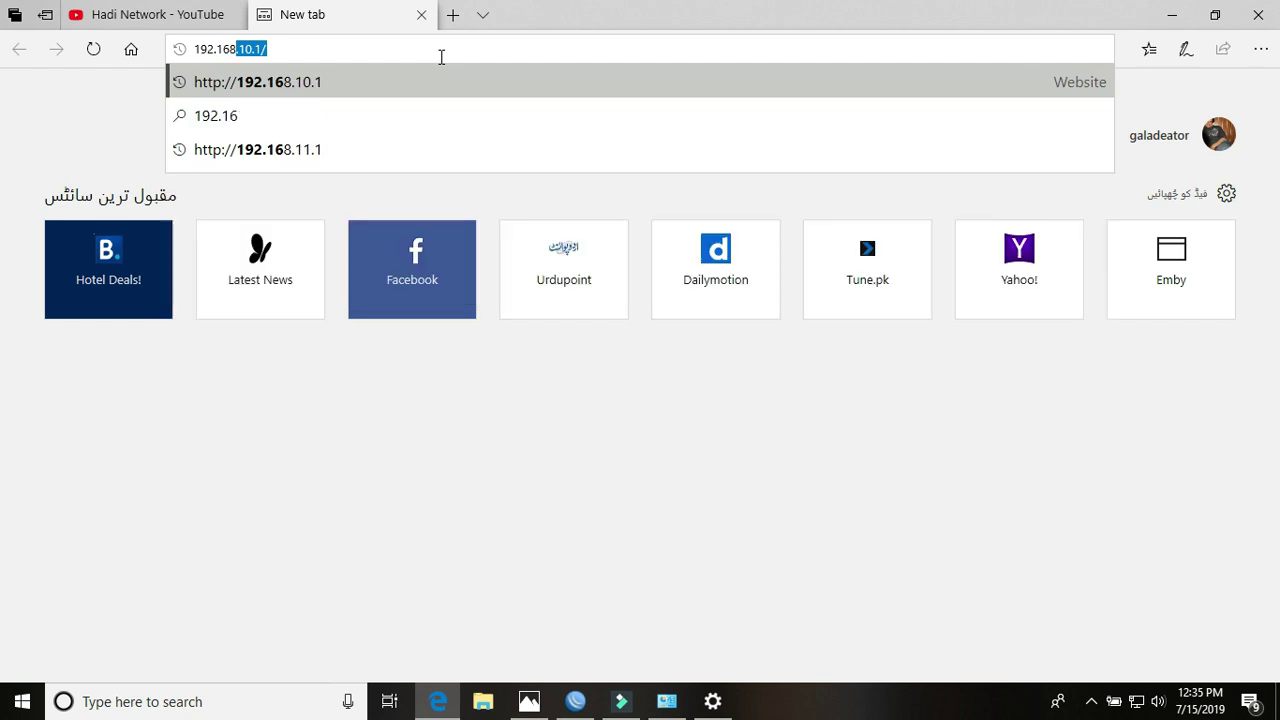
text(0.1/)
key(Return)
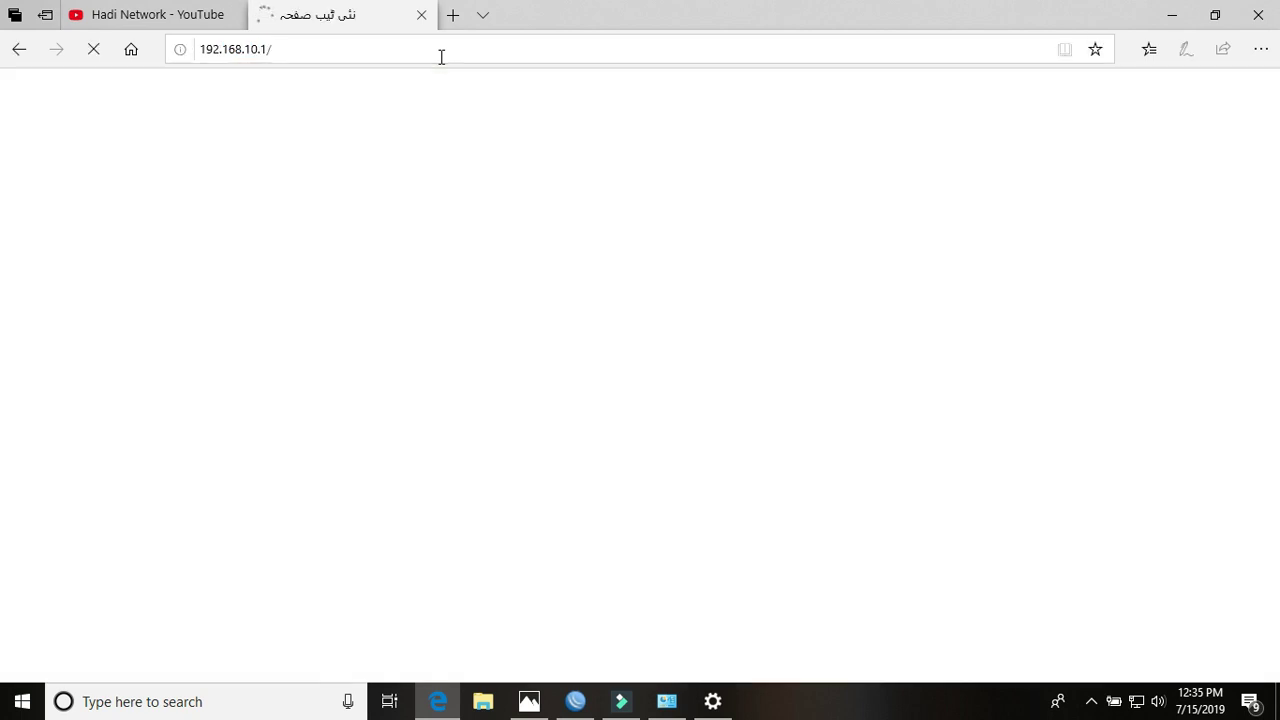
click(453, 15)
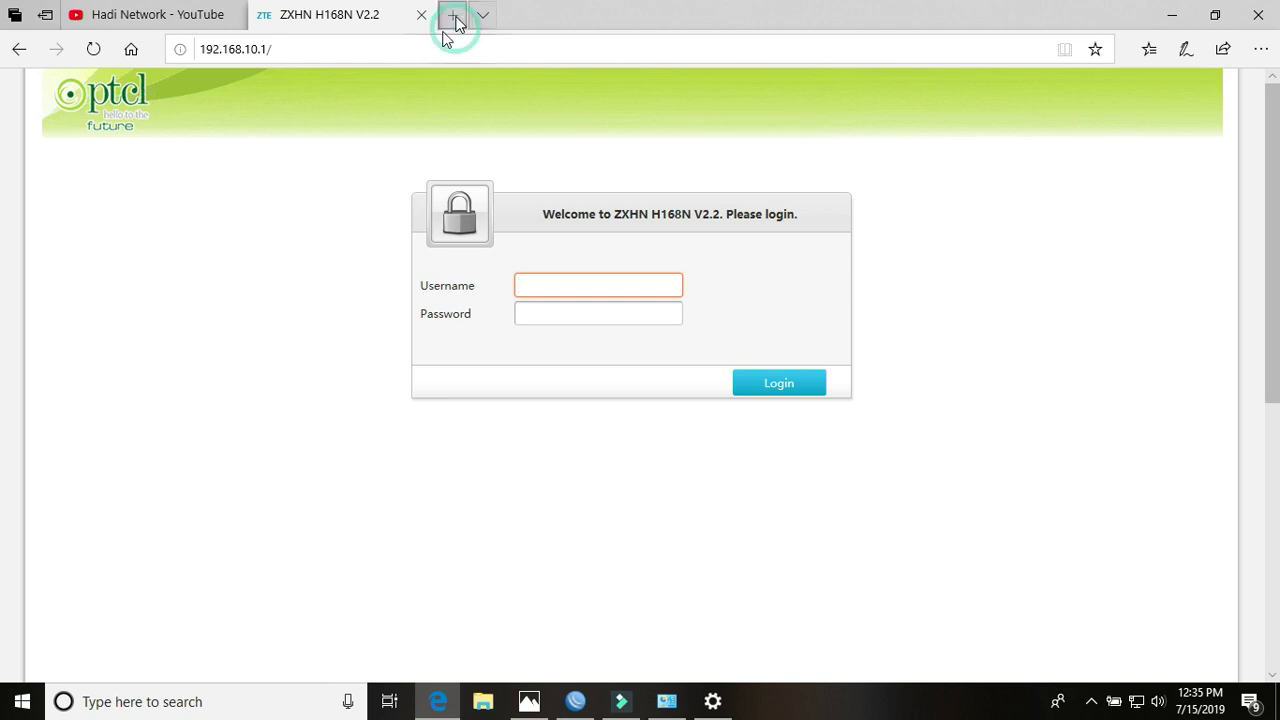
Load the ZXHN H168N login page at 192.168.11.1
click(402, 49)
text(19)
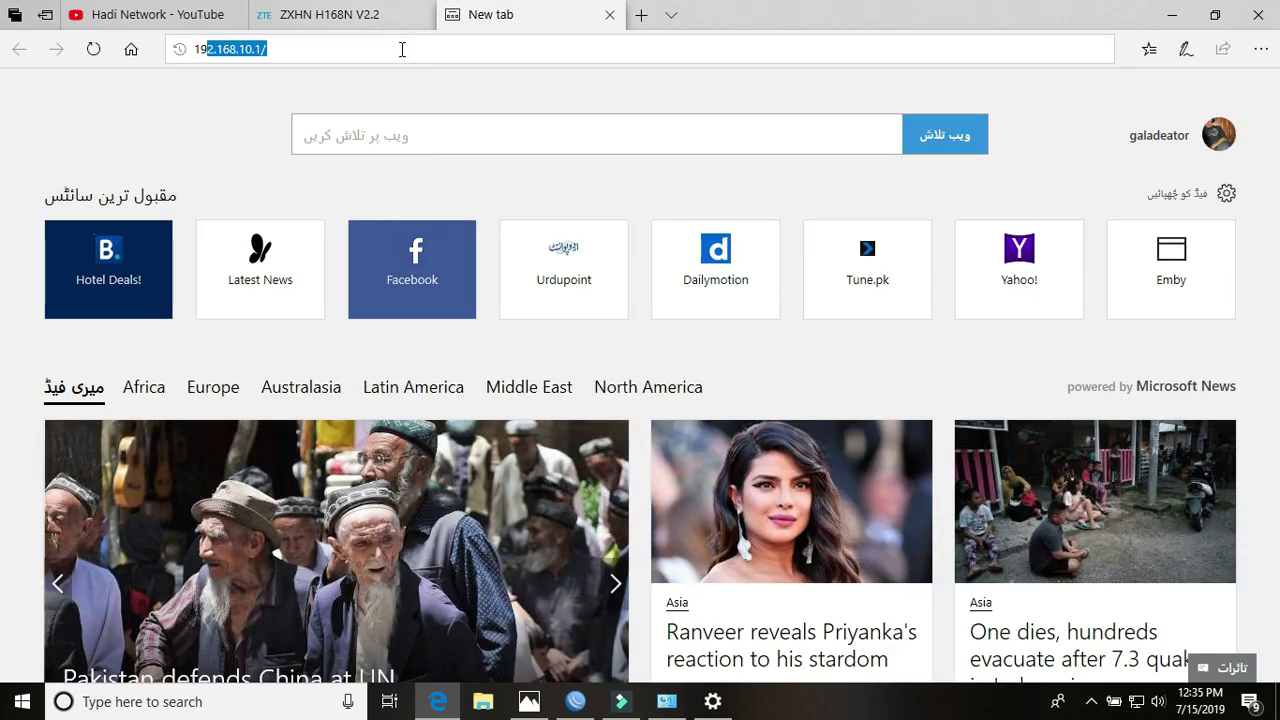
text(2.16)
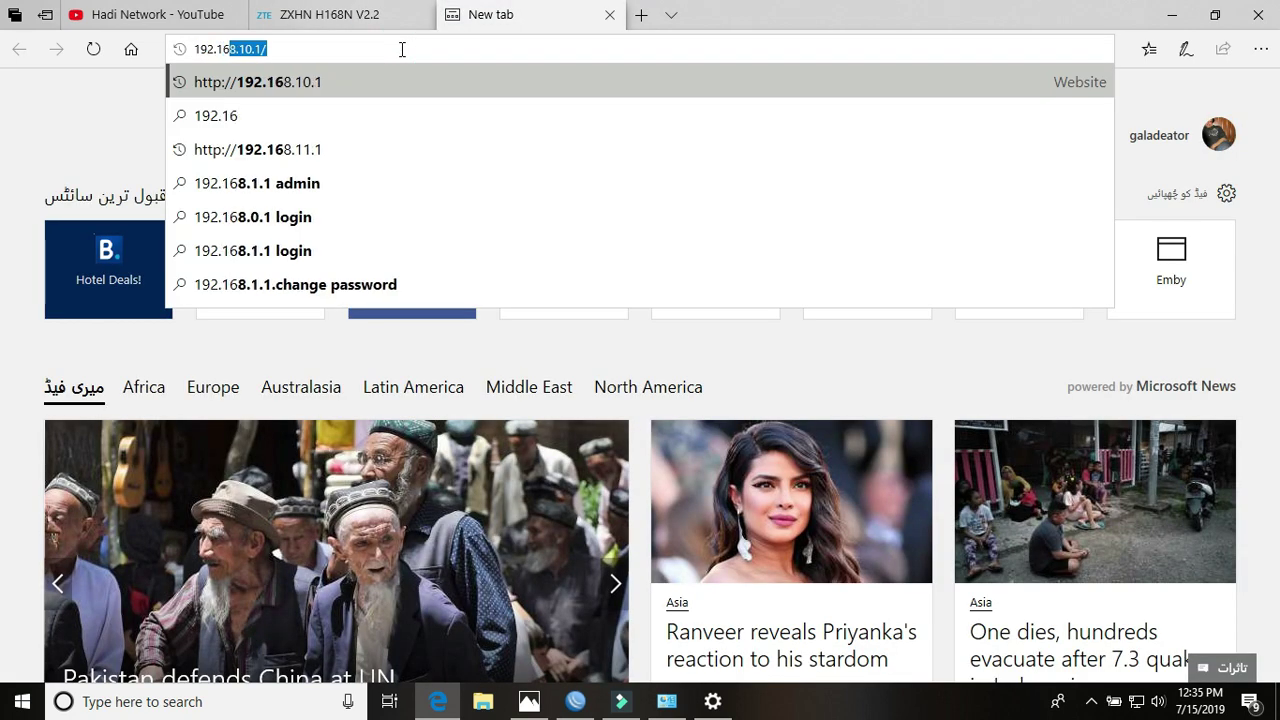
text(8.11.1)
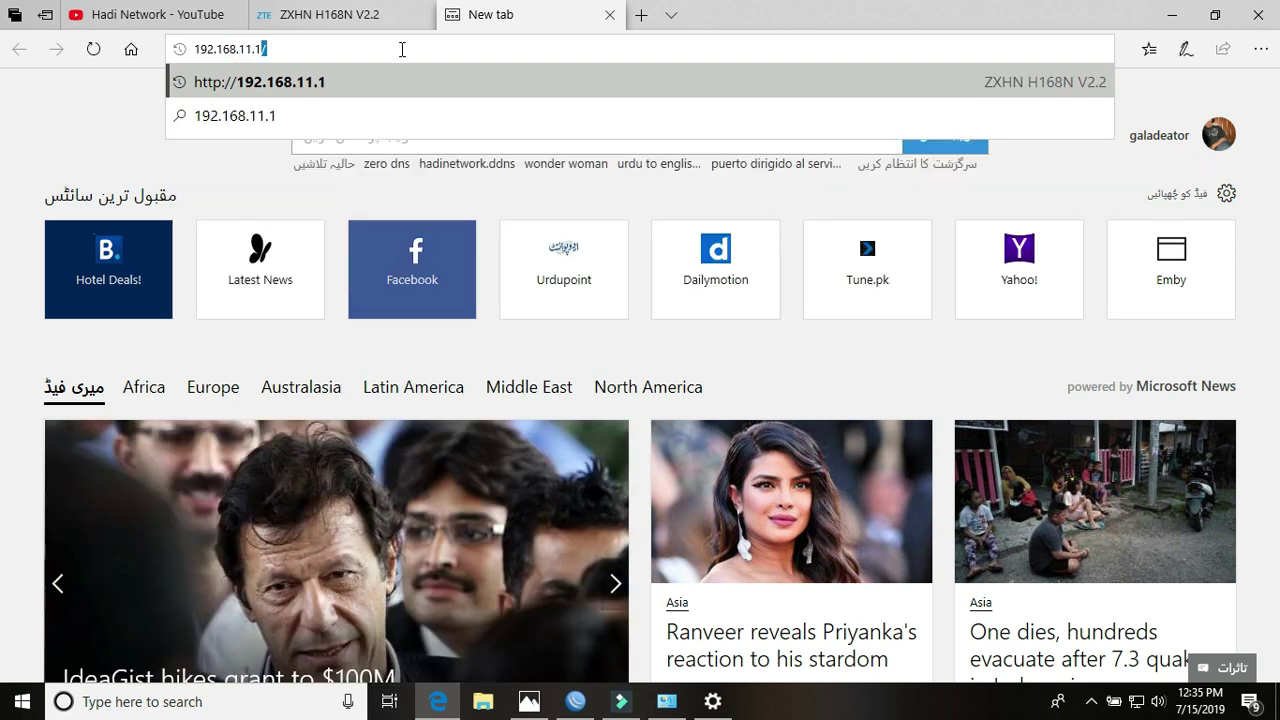
key(Return)
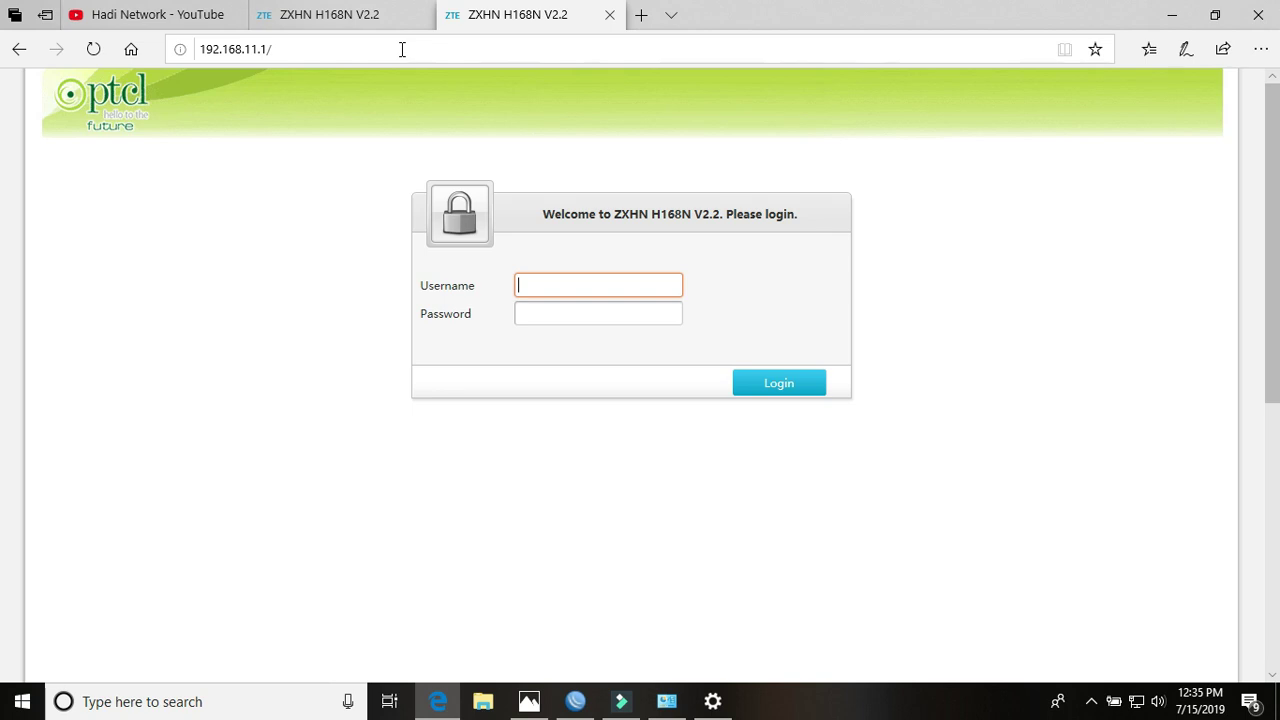
Start loading 192.168.1.4 in another new tab
click(645, 22)
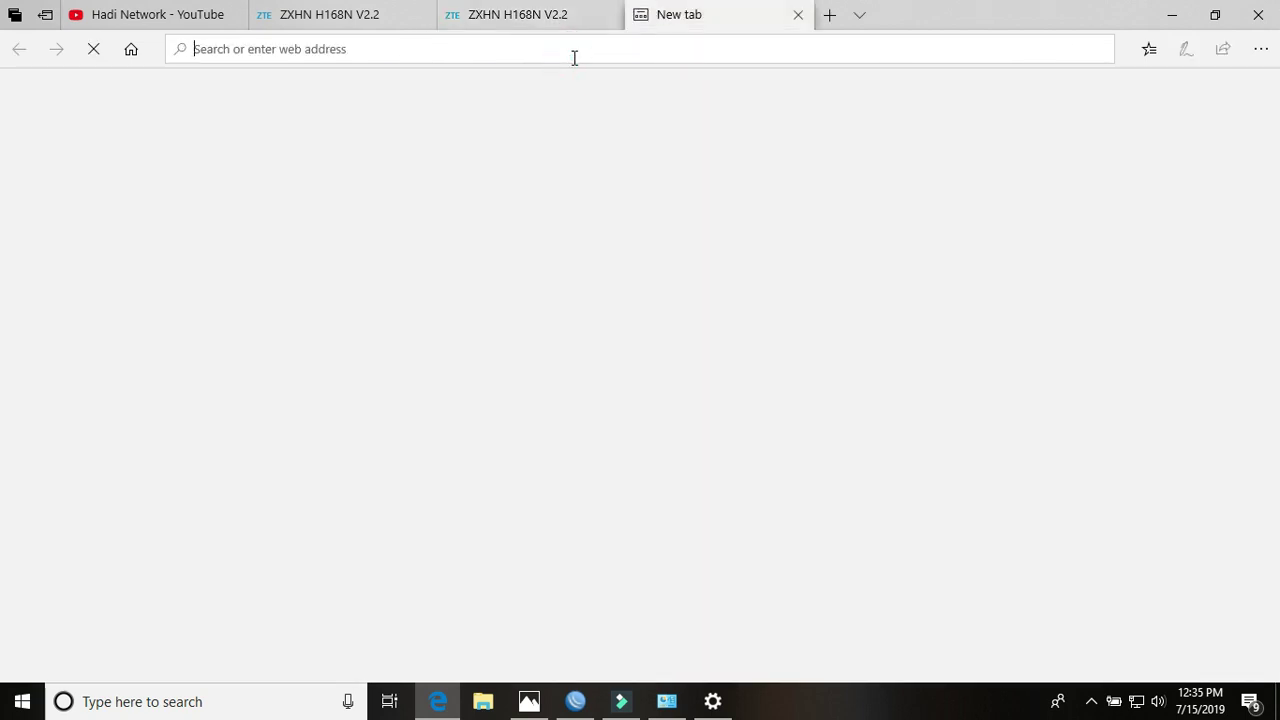
text(192.)
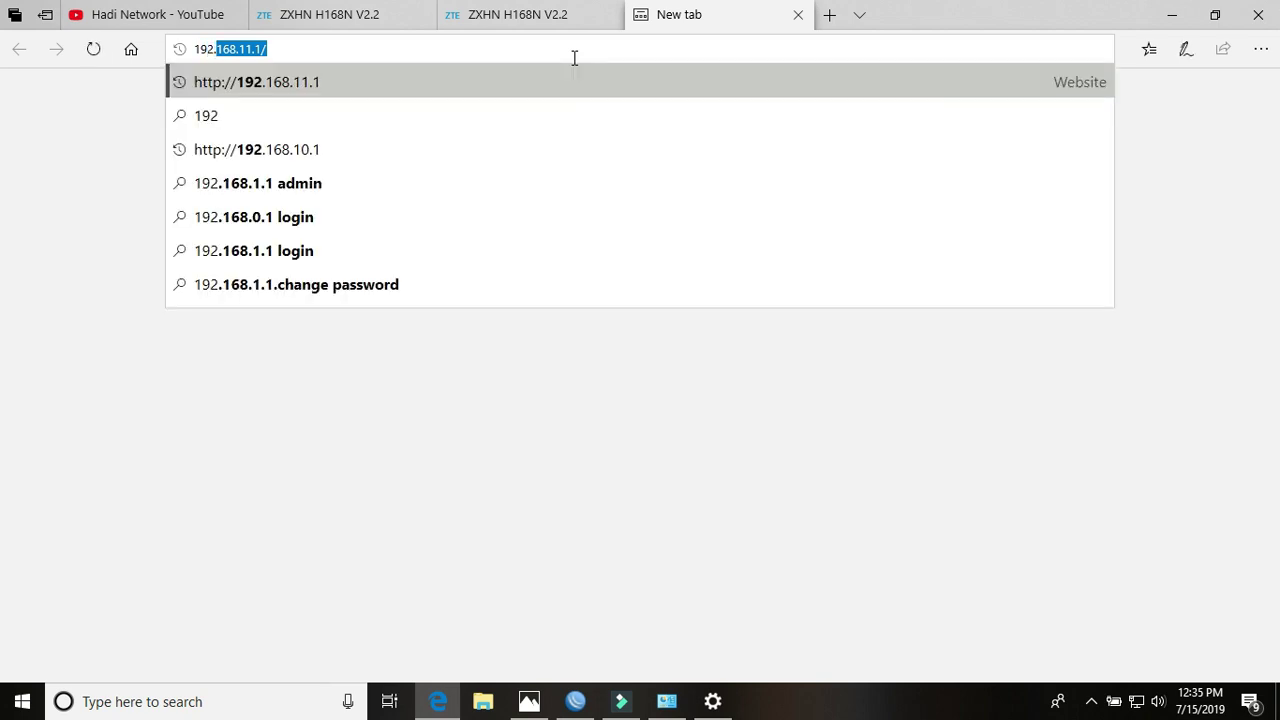
text(168.1)
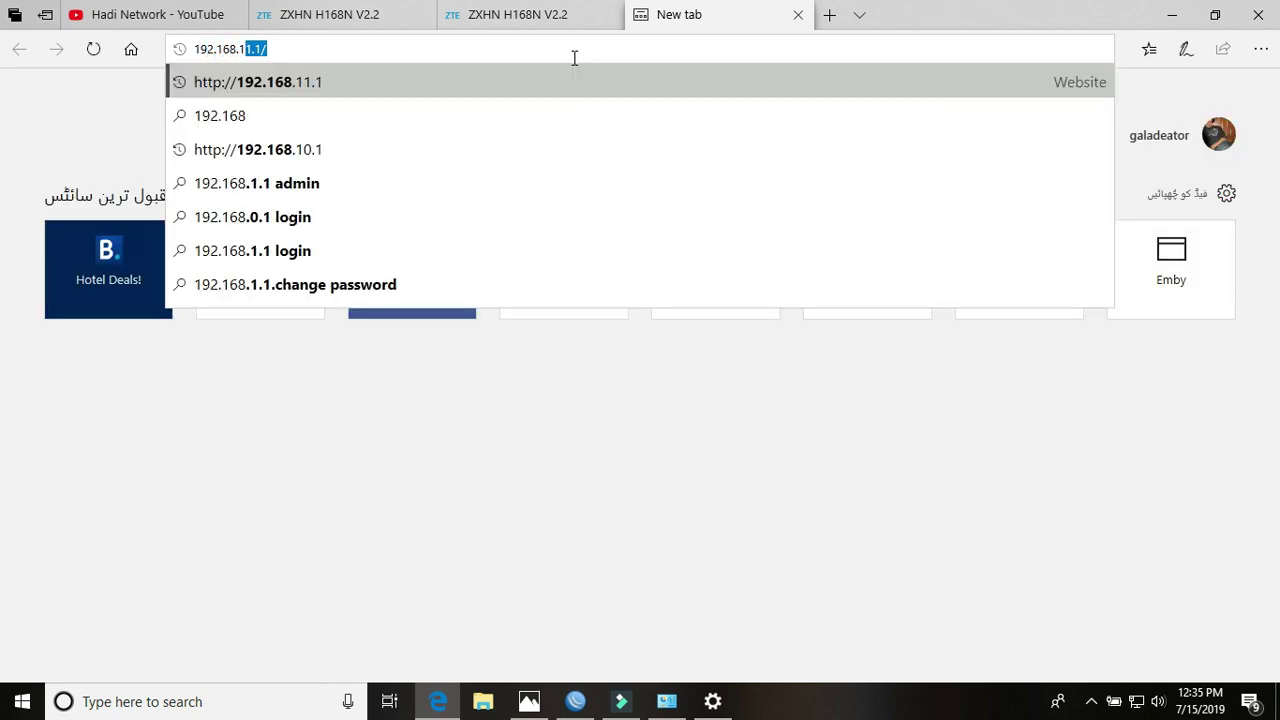
text(.4)
key(Return)
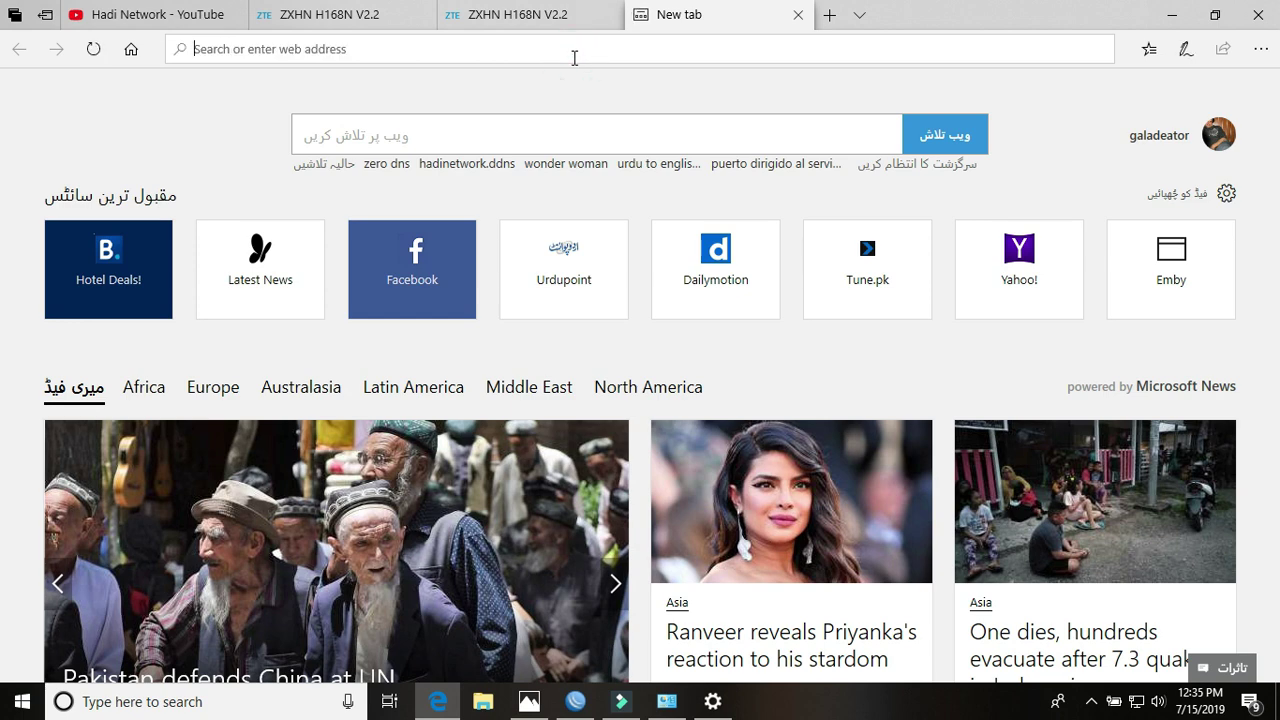
Try loading 192.168.1.4, then leave its certificate warning for the start page
text(192)
key(Return)
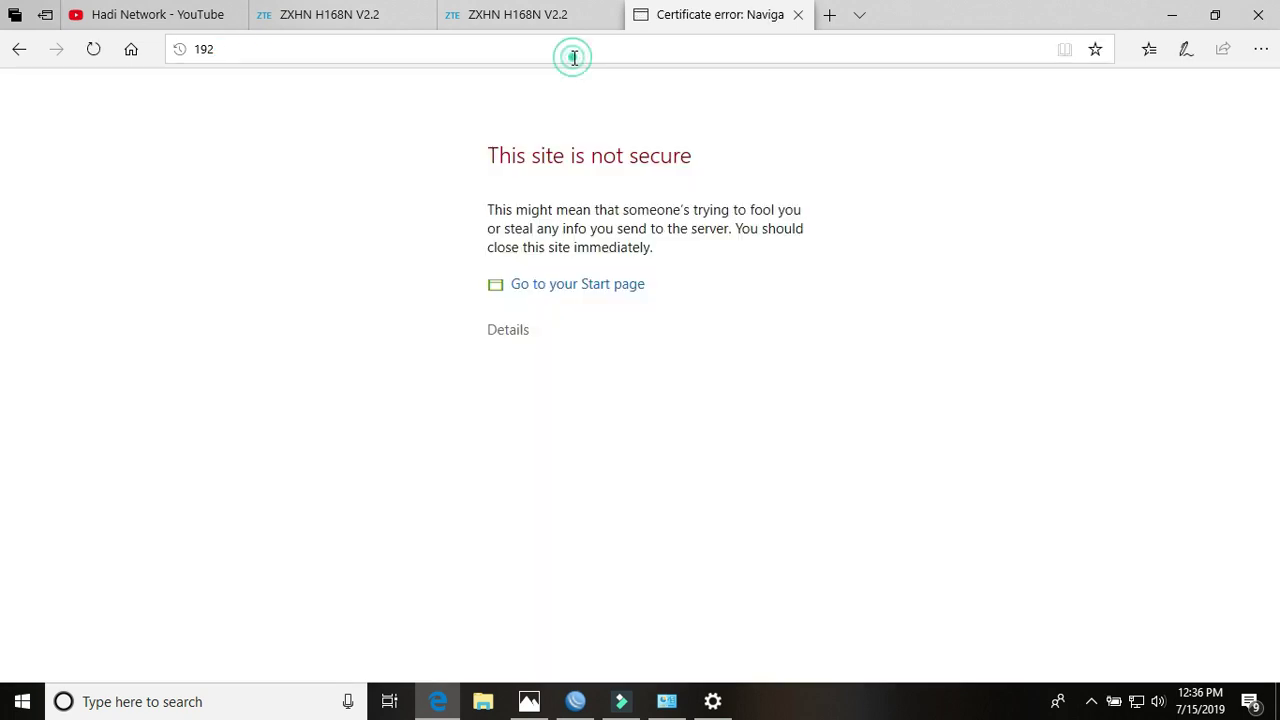
click(573, 57)
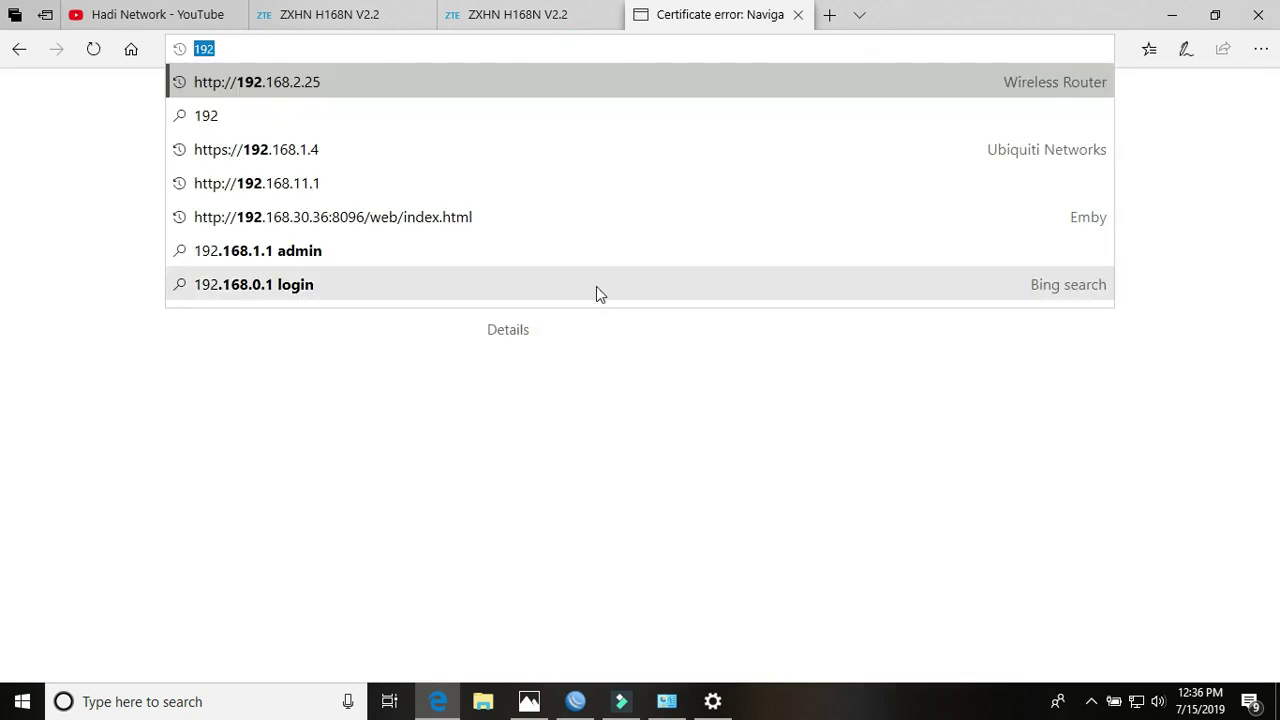
click(251, 47)
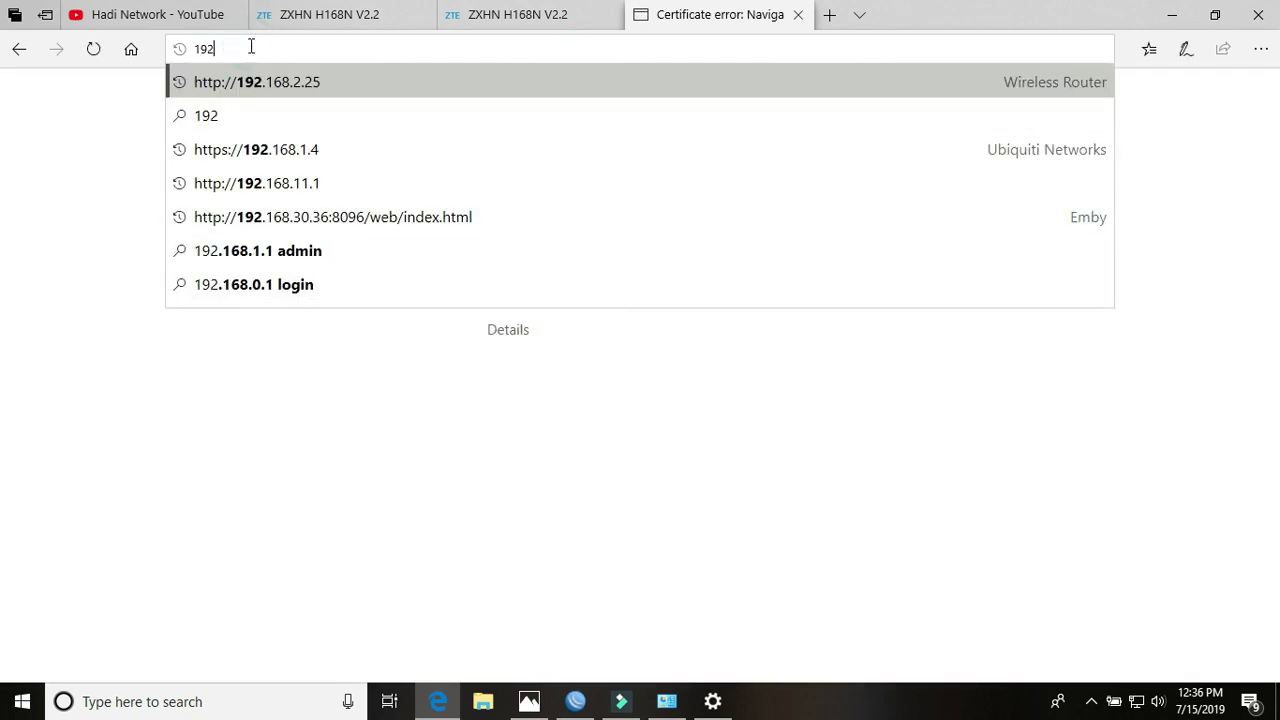
text(.168)
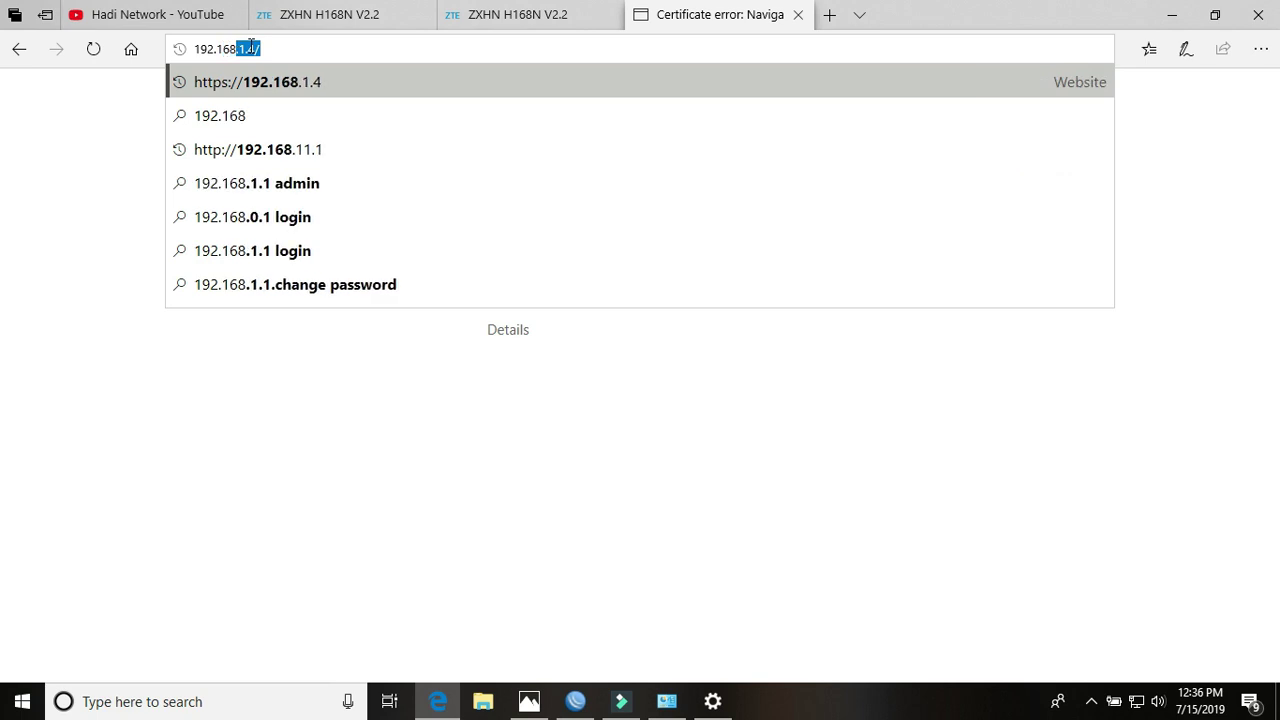
text(.1.)
key(Return)
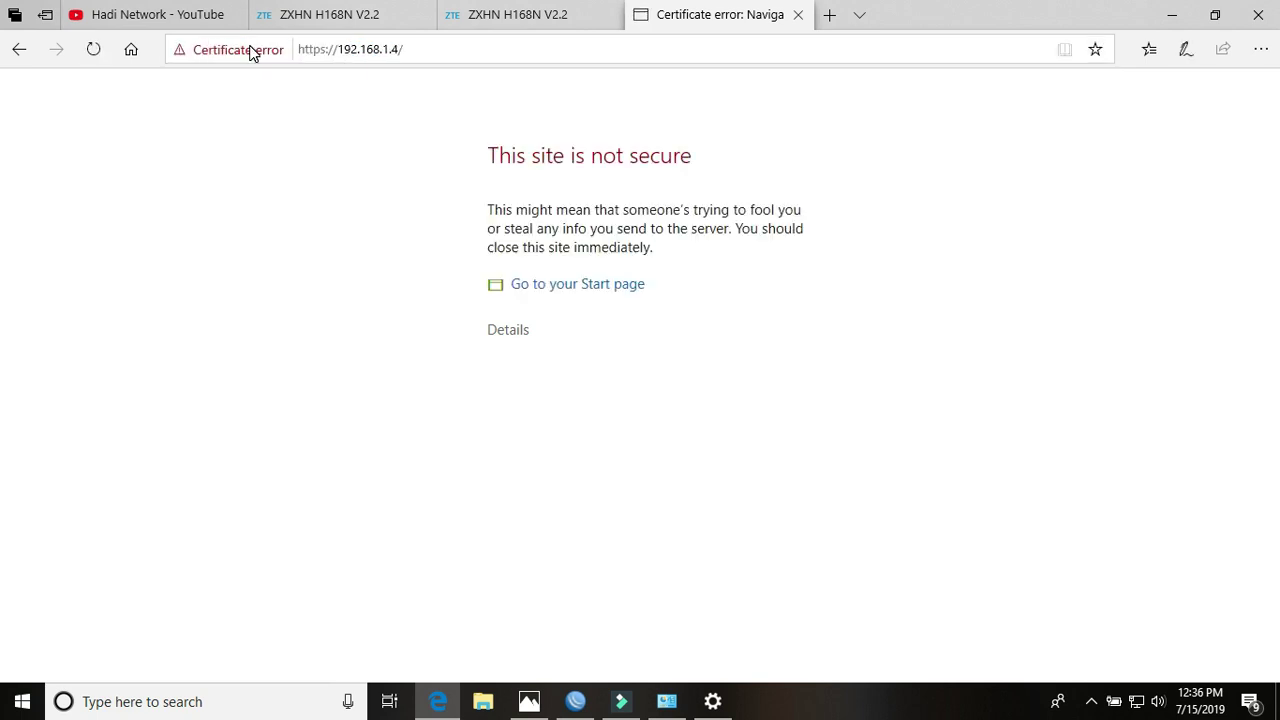
click(563, 288)
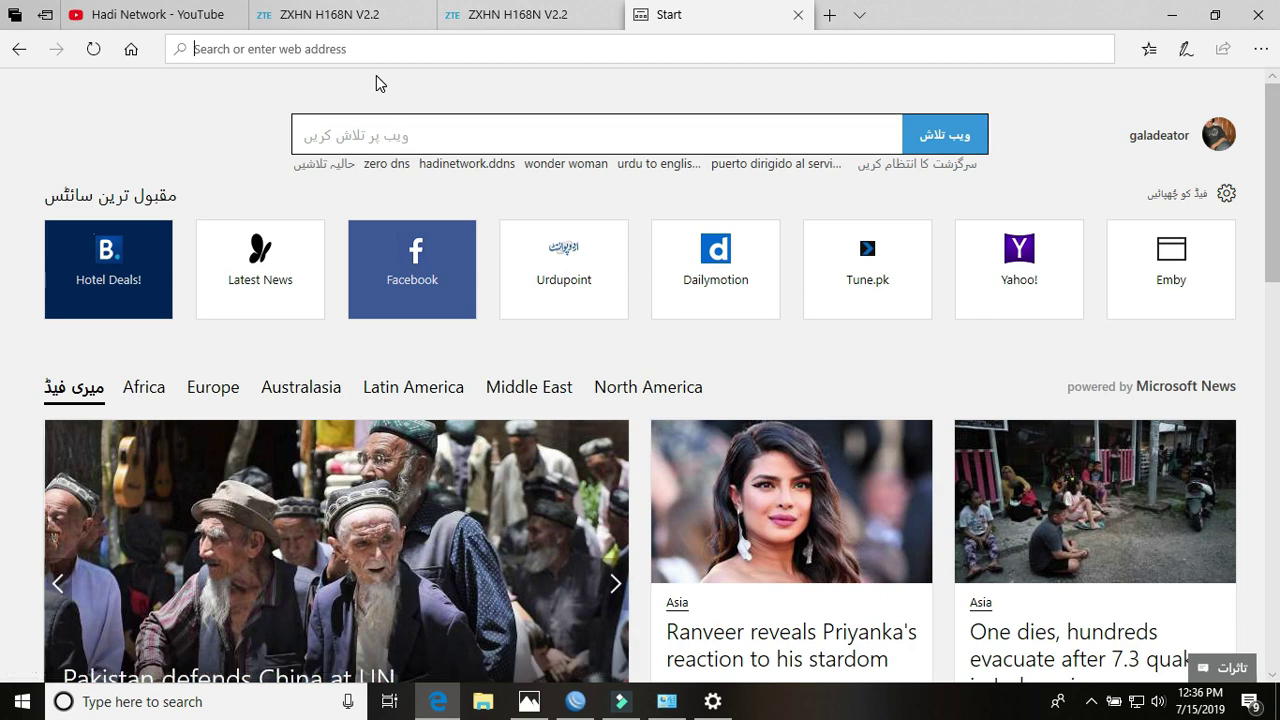
Reload 192.168.1.4 and go past the certificate warning via Details
click(375, 55)
text(192)
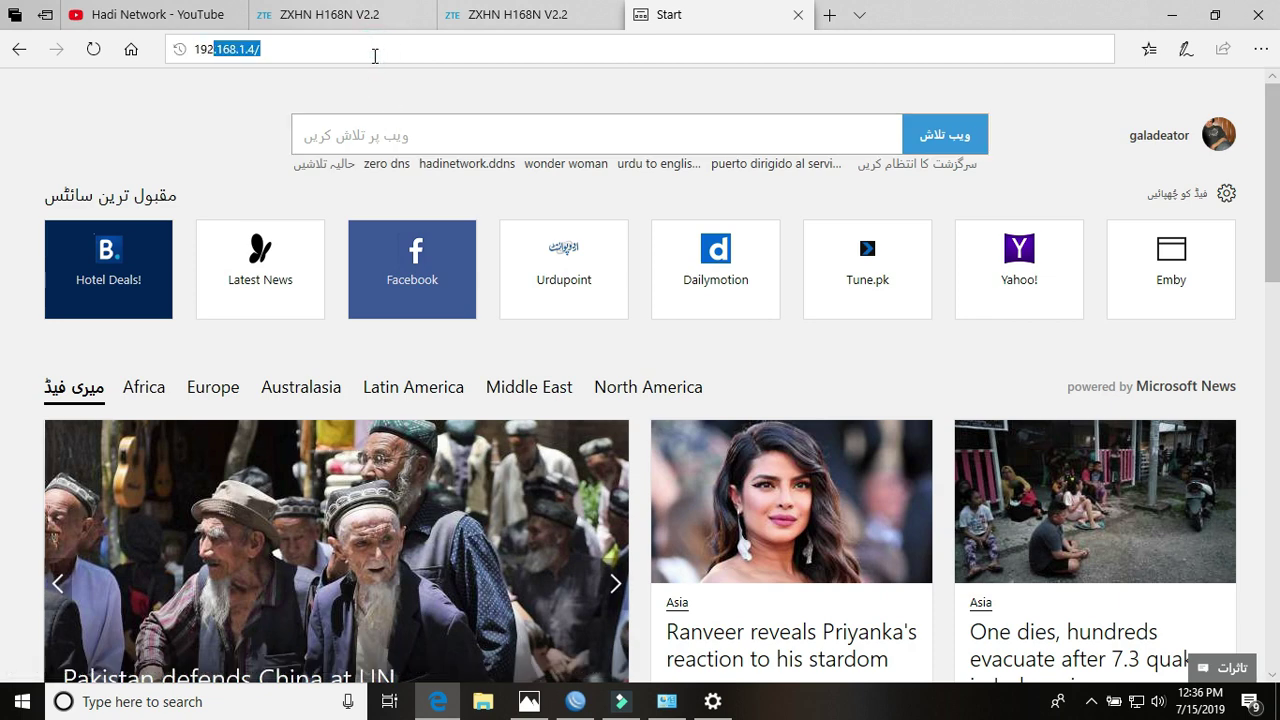
key(Return)
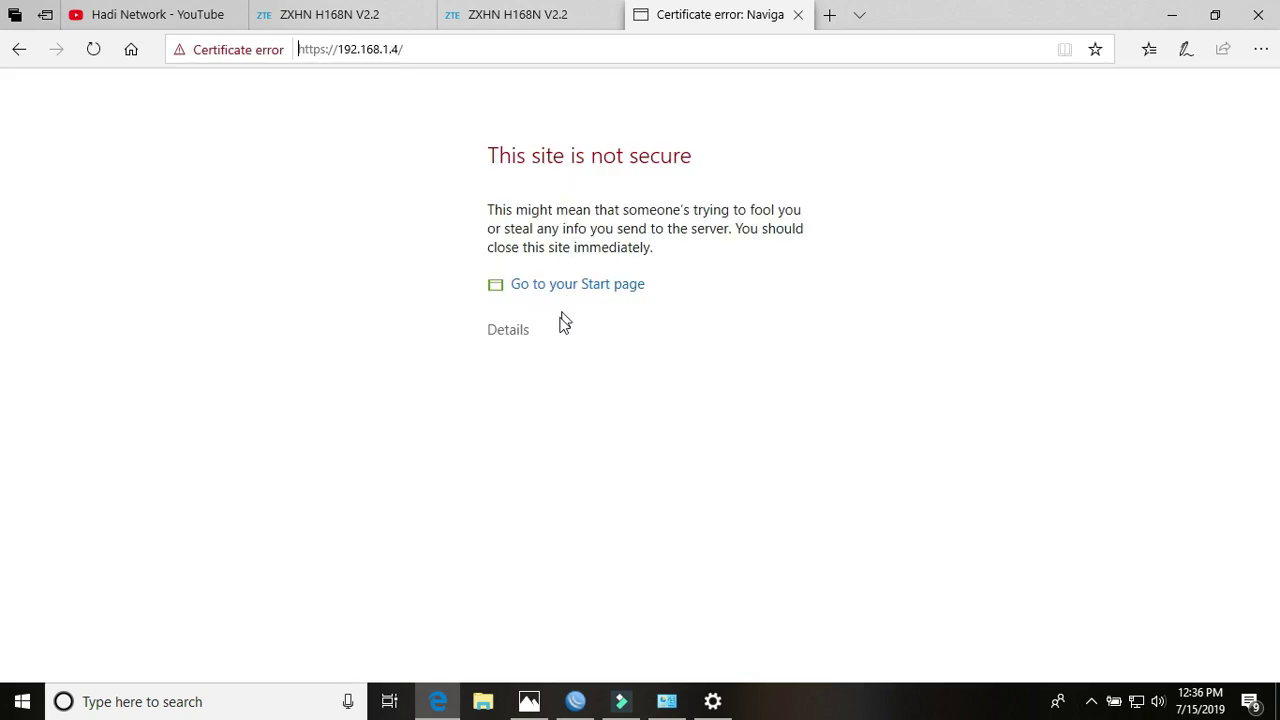
click(524, 338)
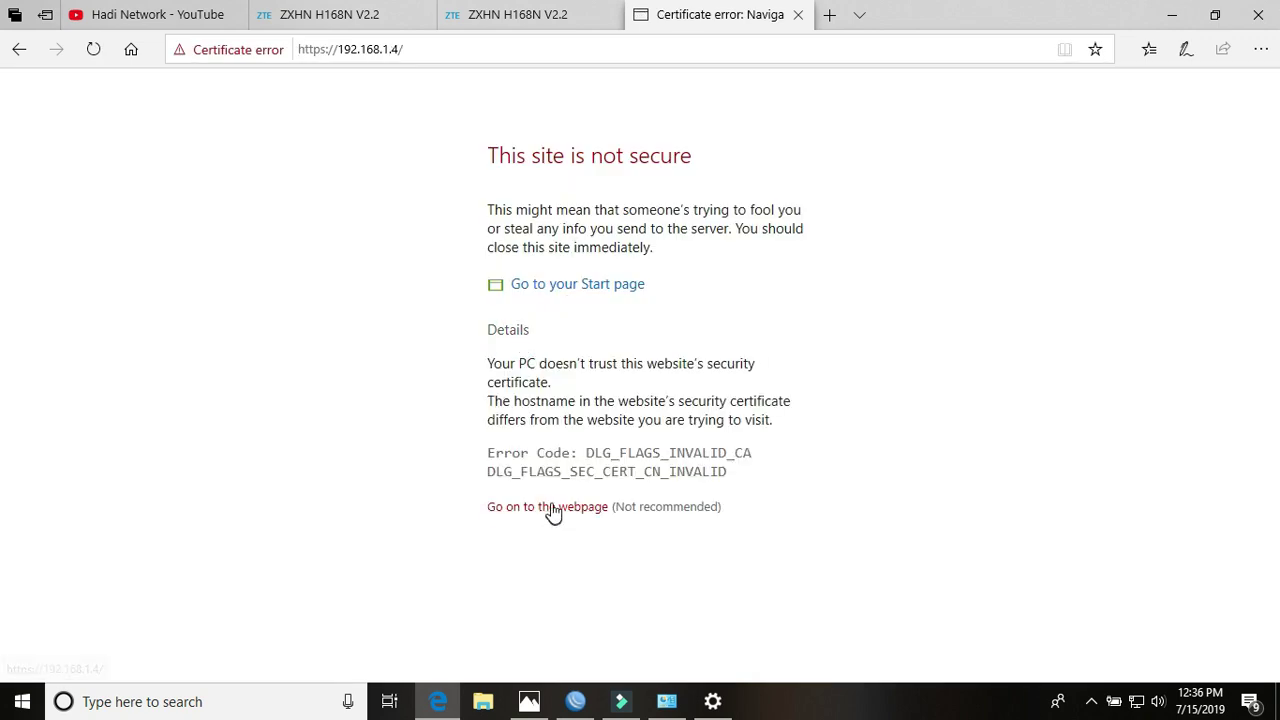
click(551, 510)
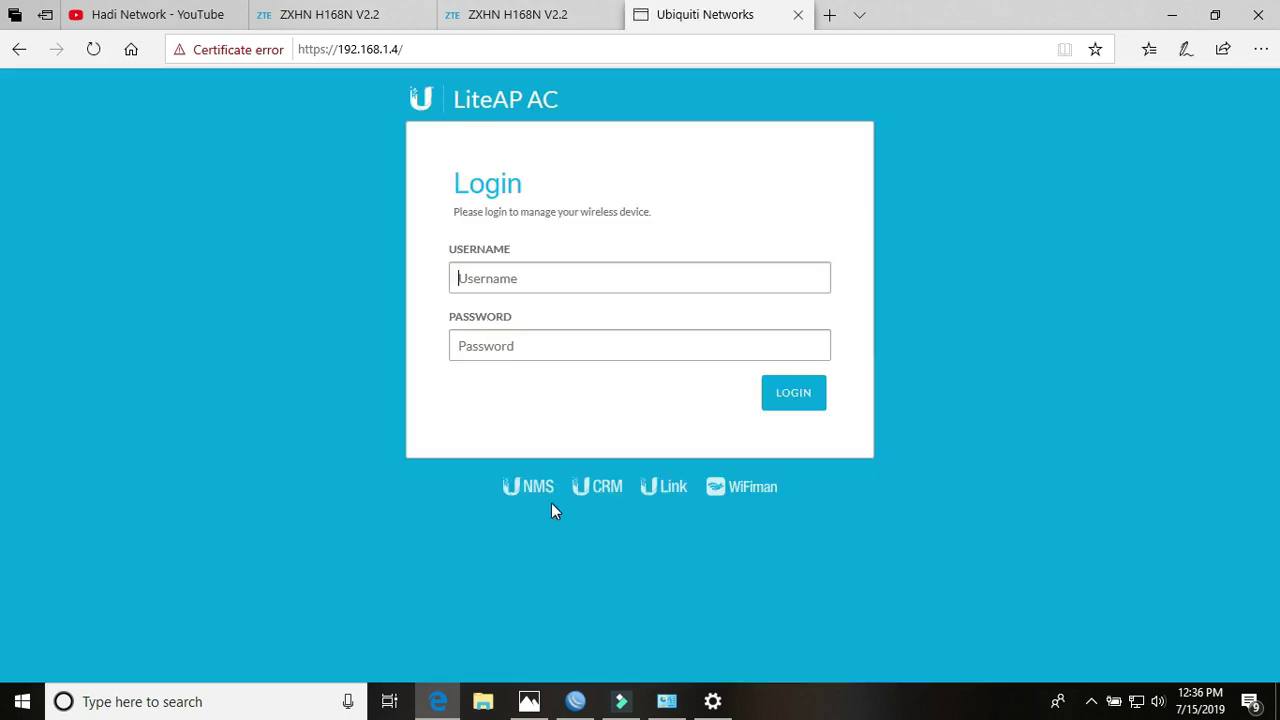
Log in to the LiteAP AC with its airOS credentials and save the password in Edge
click(545, 283)
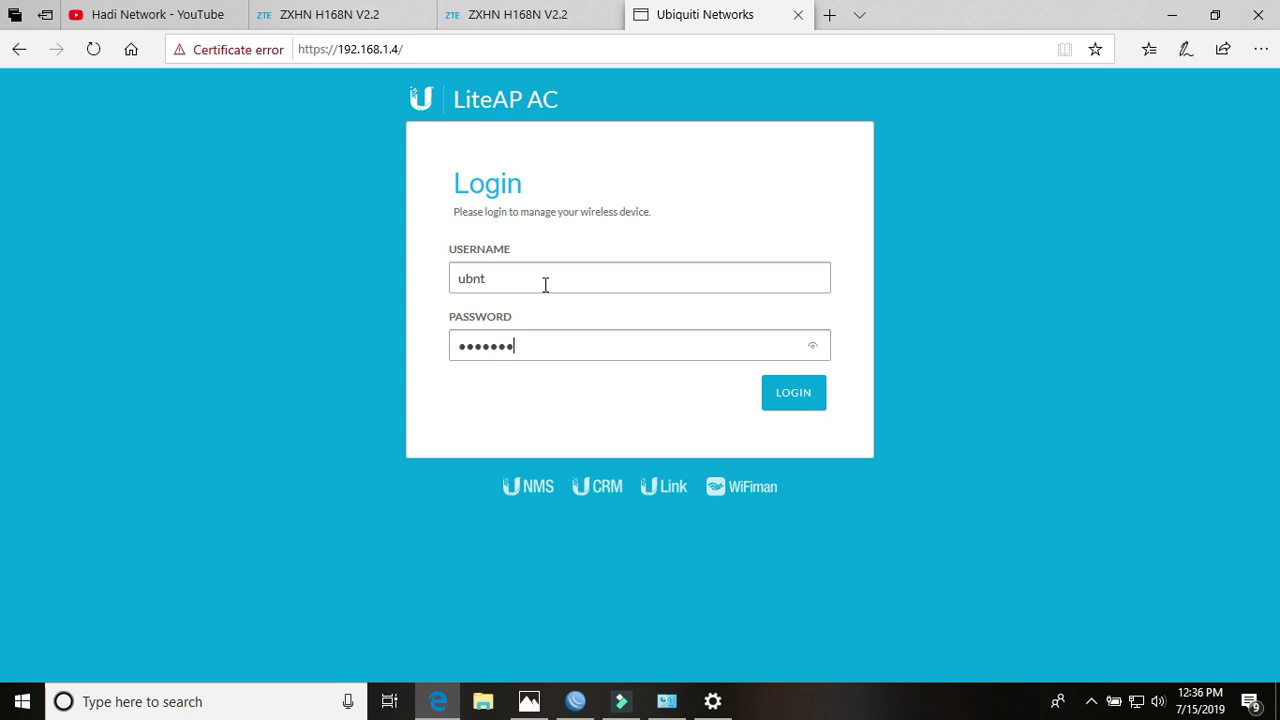
key(Return)
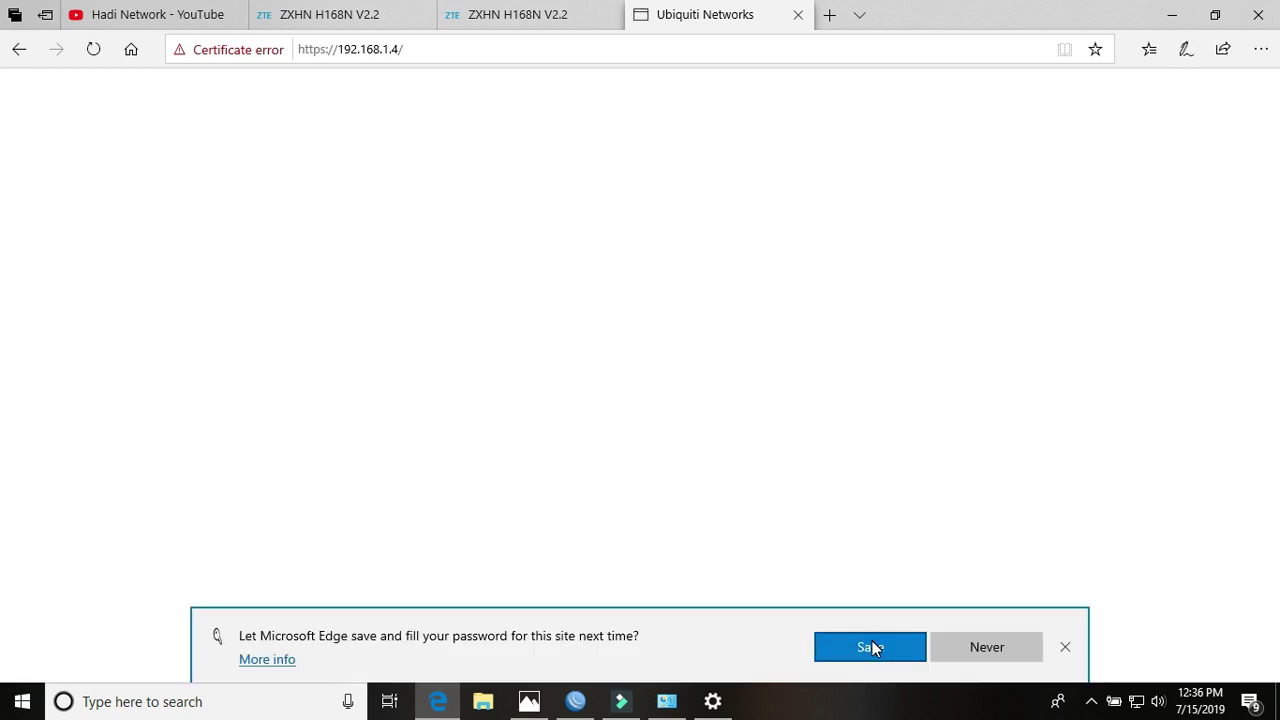
click(871, 647)
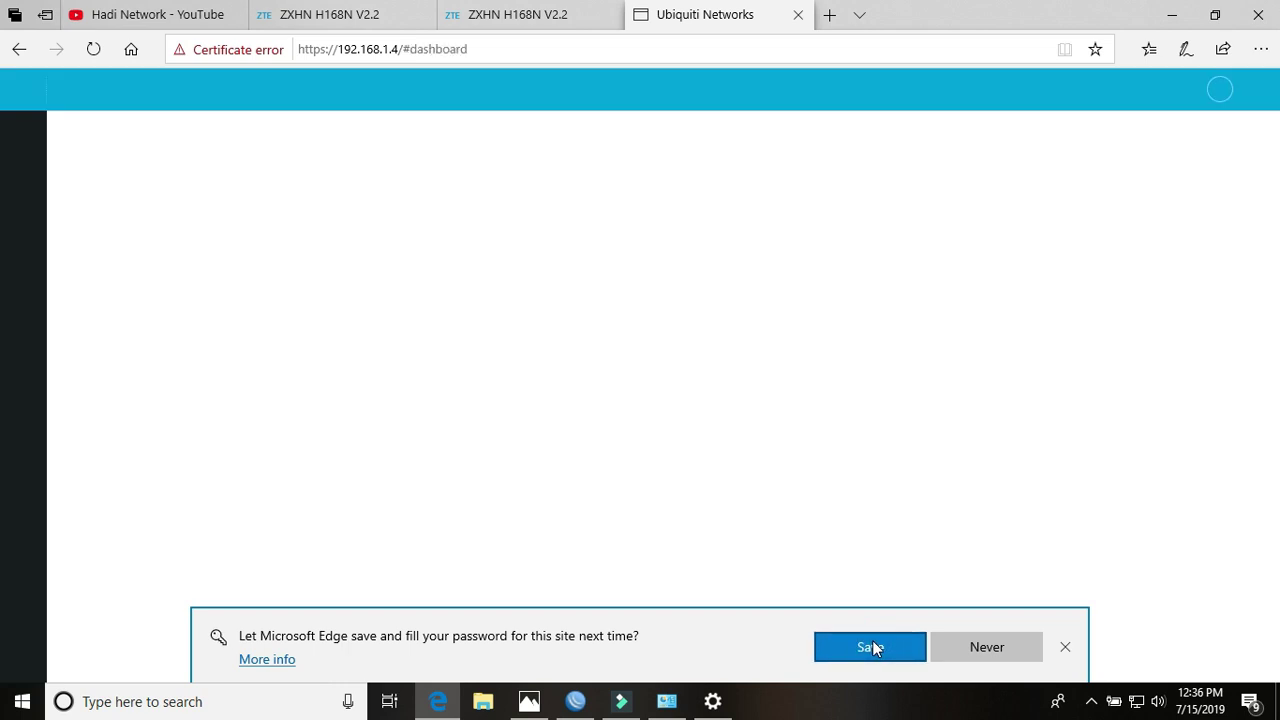
click(871, 647)
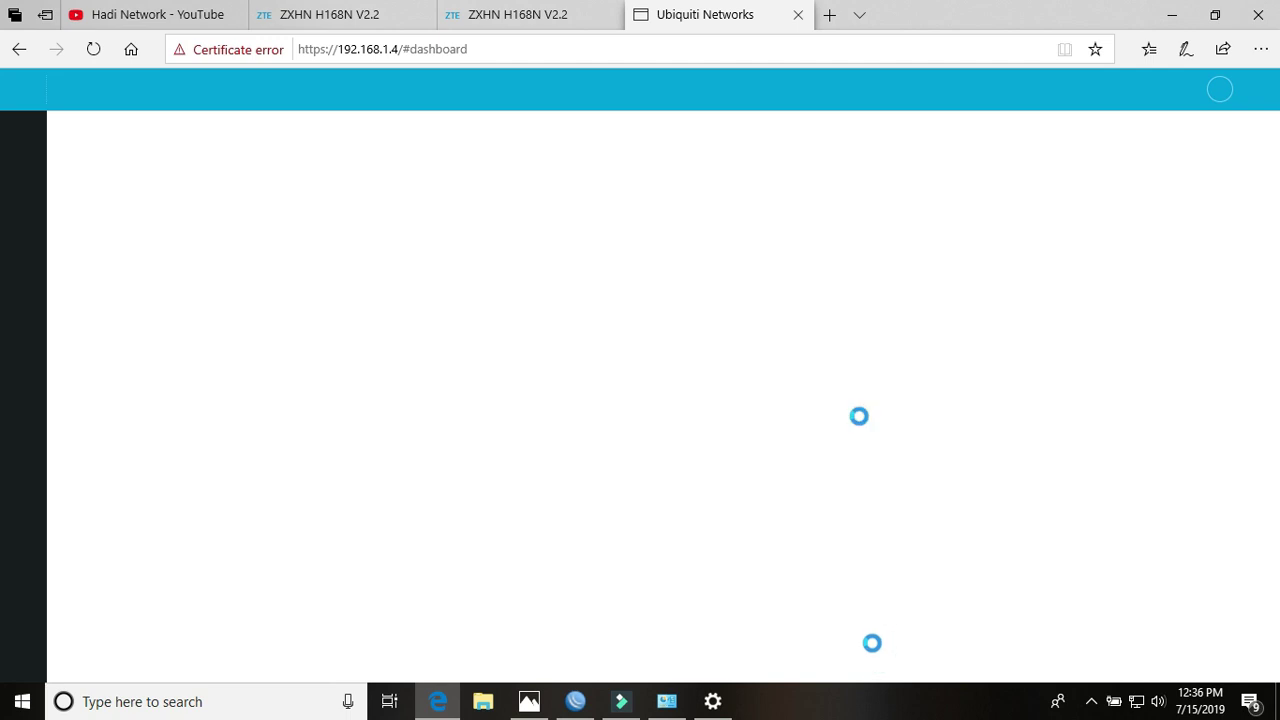
Load 192.168.1.7 in a new tab and proceed past its certificate warning
click(826, 14)
text(1)
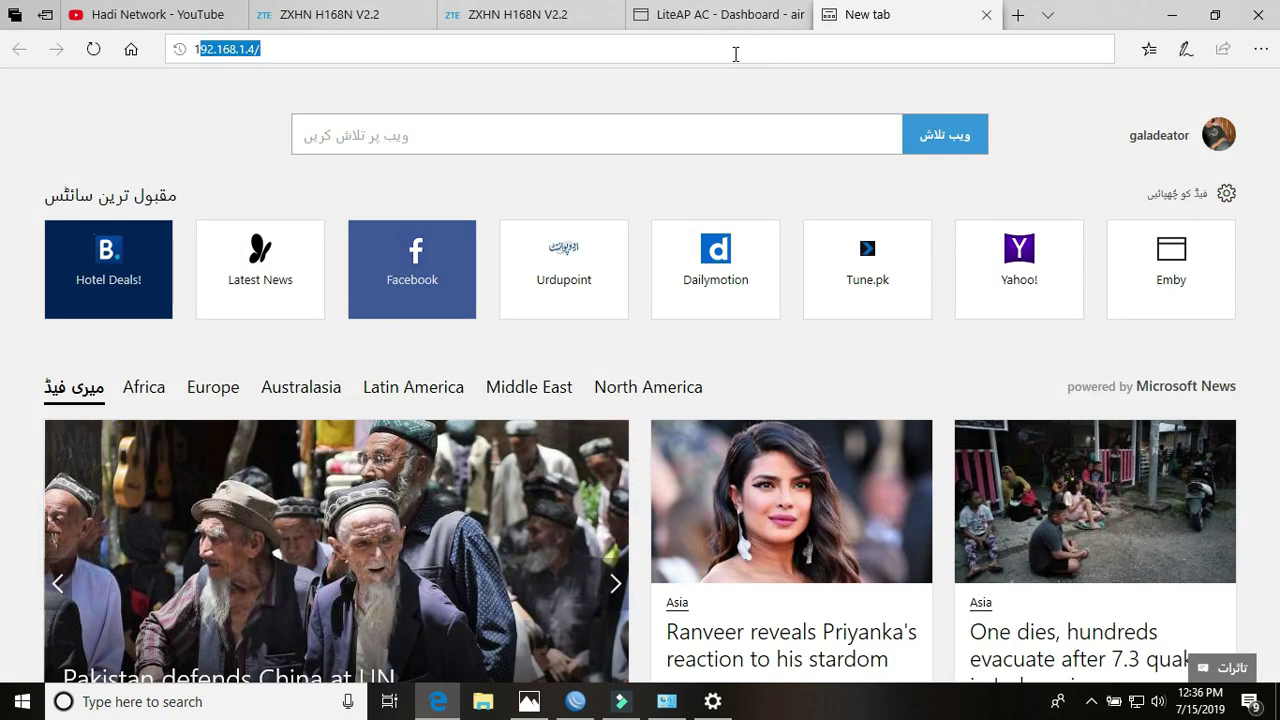
text(92.168.1.)
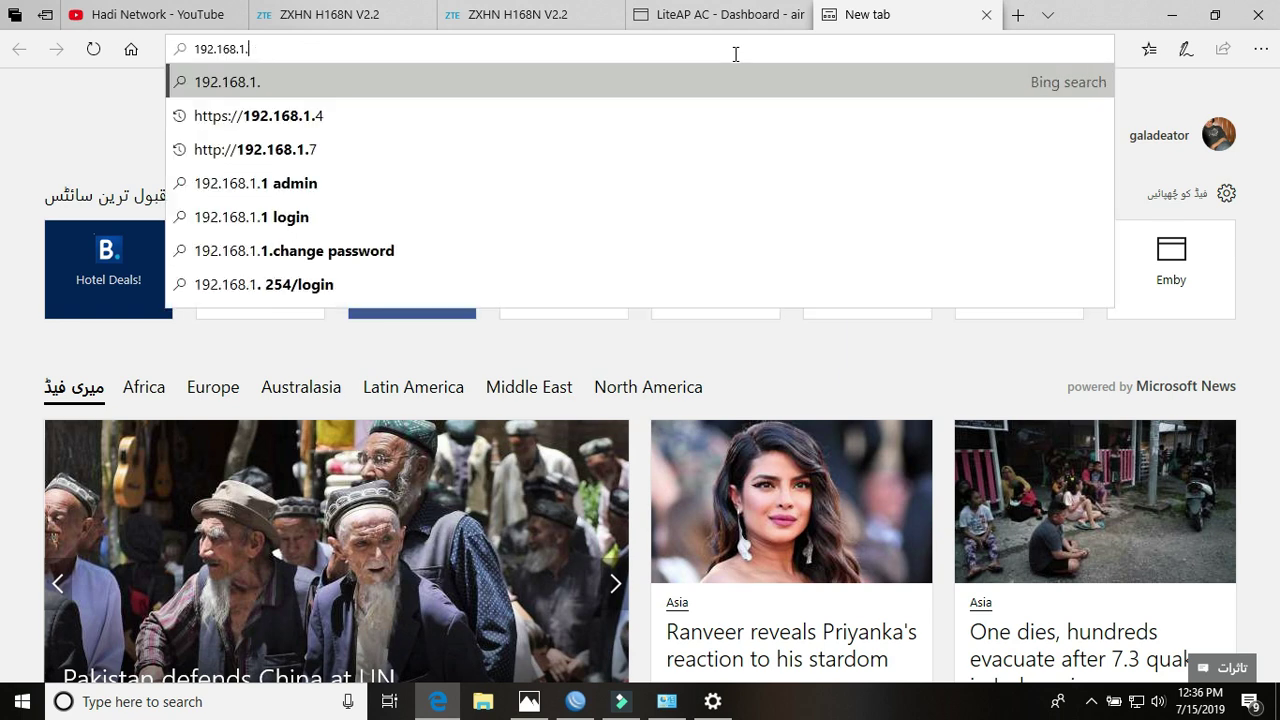
text(7/)
key(Return)
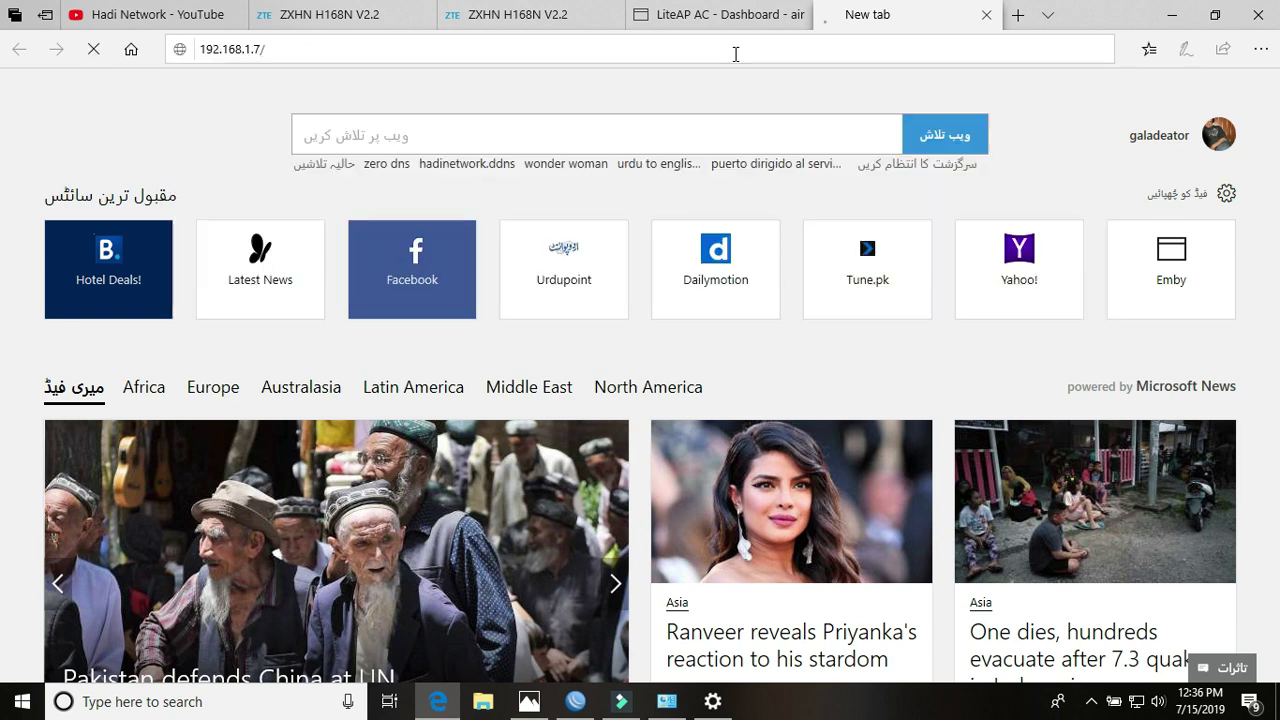
key(Escape)
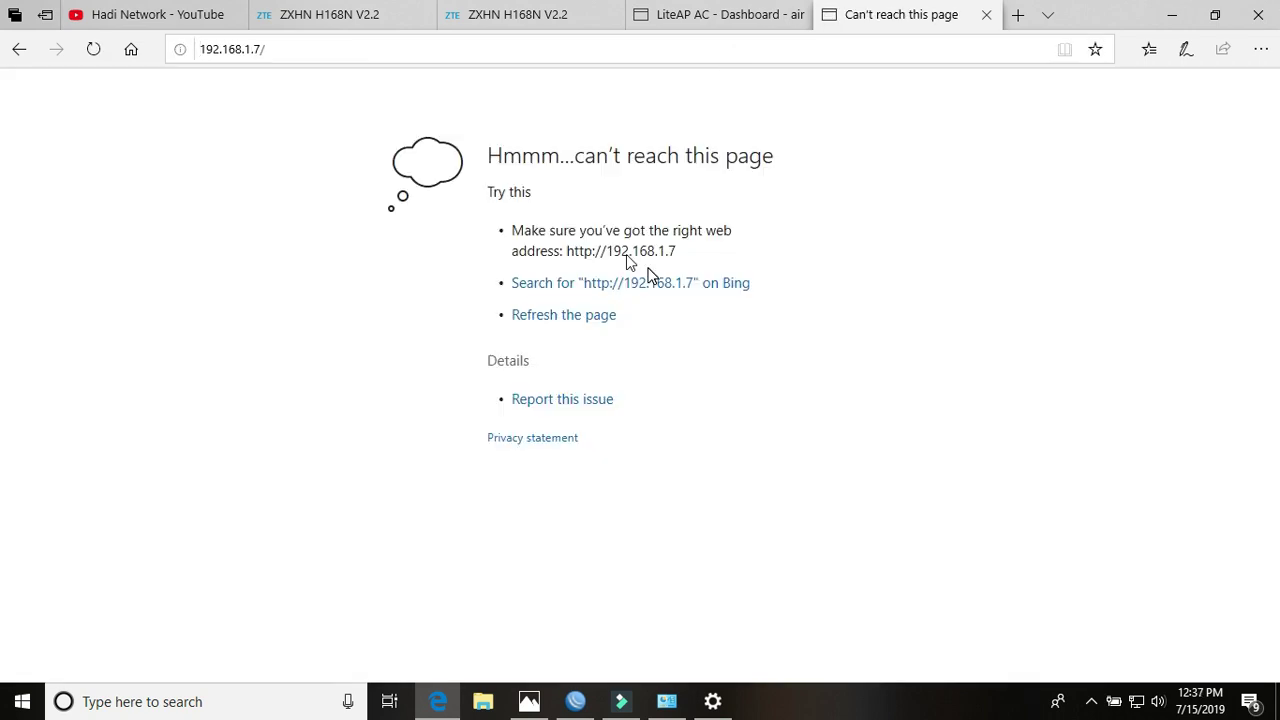
click(304, 57)
key(Return)
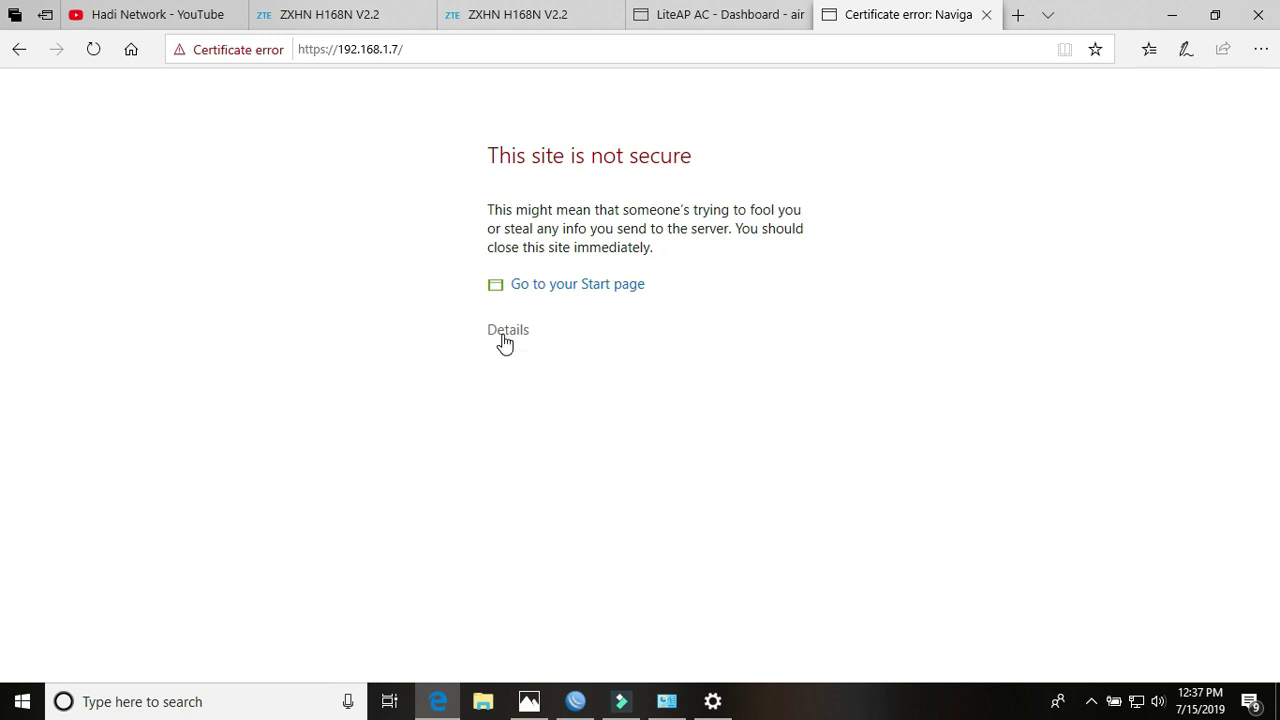
click(506, 340)
click(520, 510)
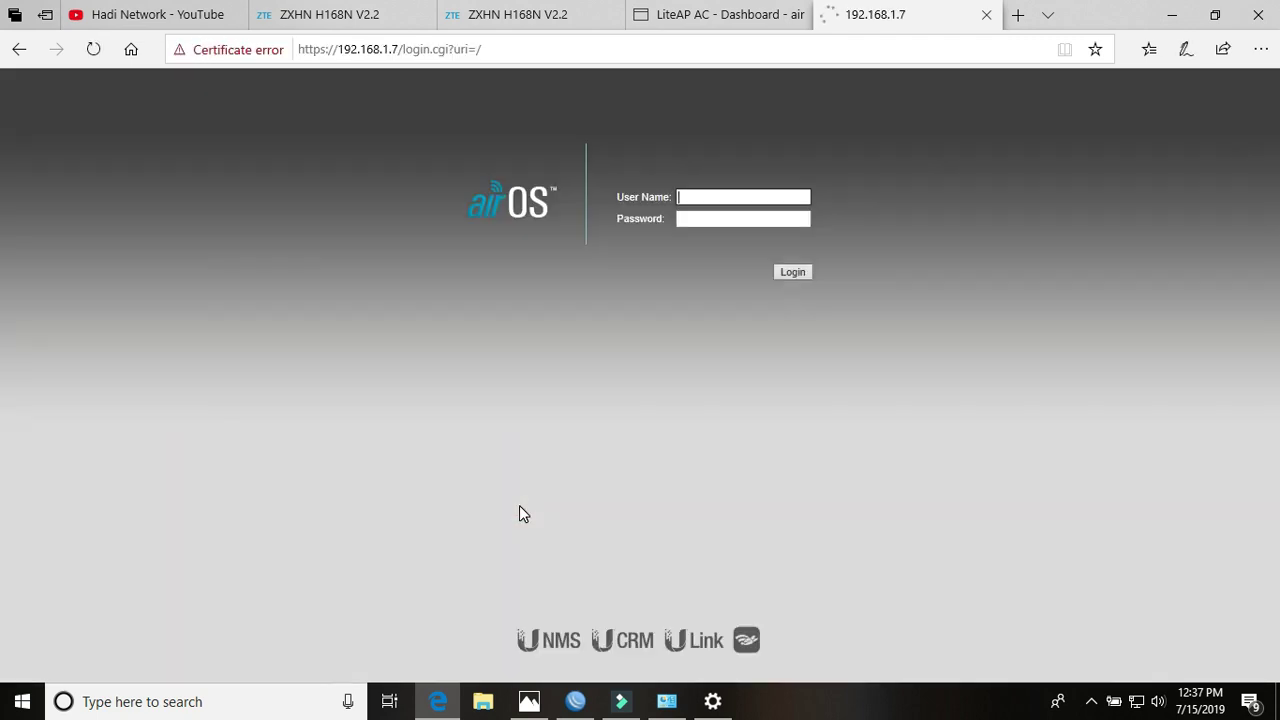
Sign in to the PowerBeam with the airOS username and password
text(ubnt)
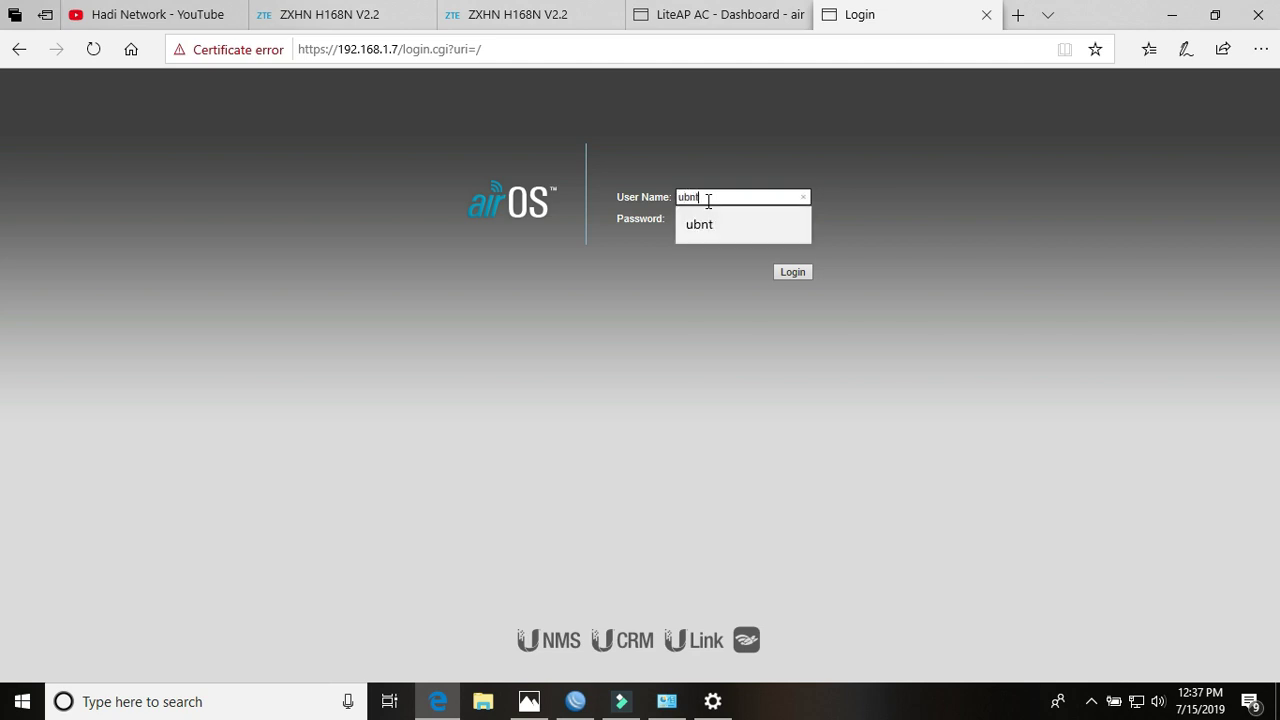
key(Tab)
text(u)
text(••••)
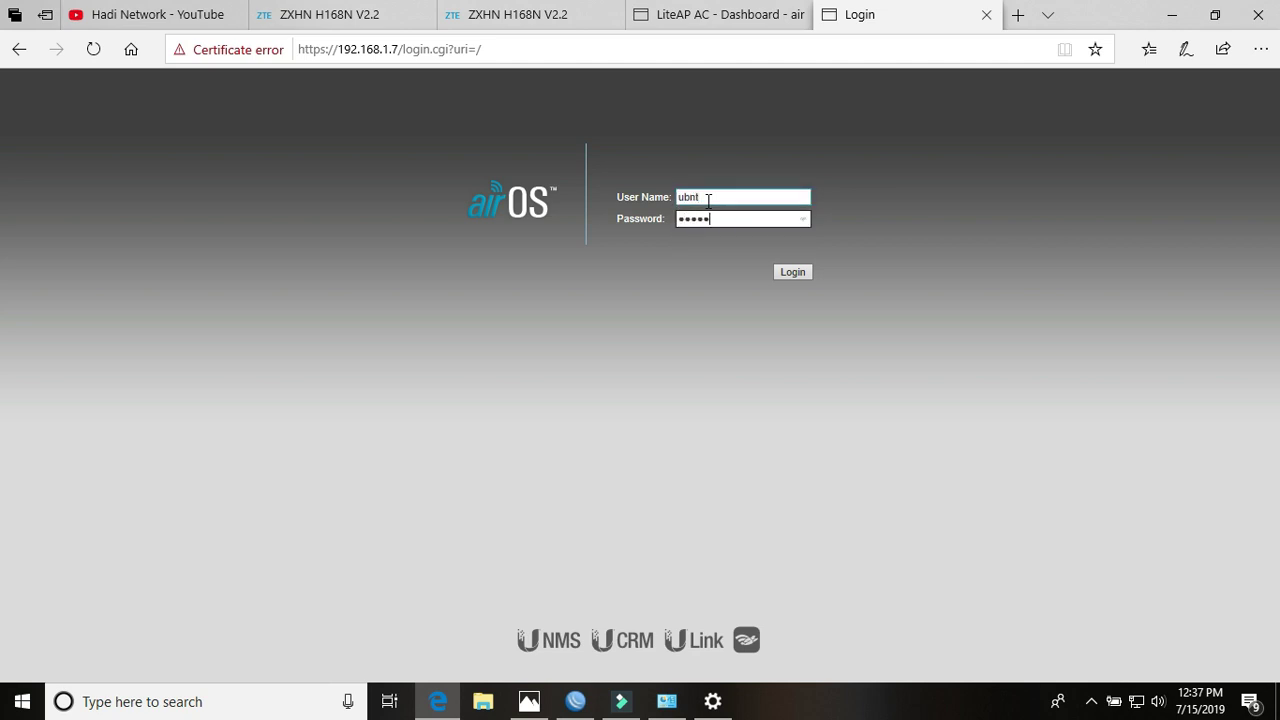
text(•••)
key(Return)
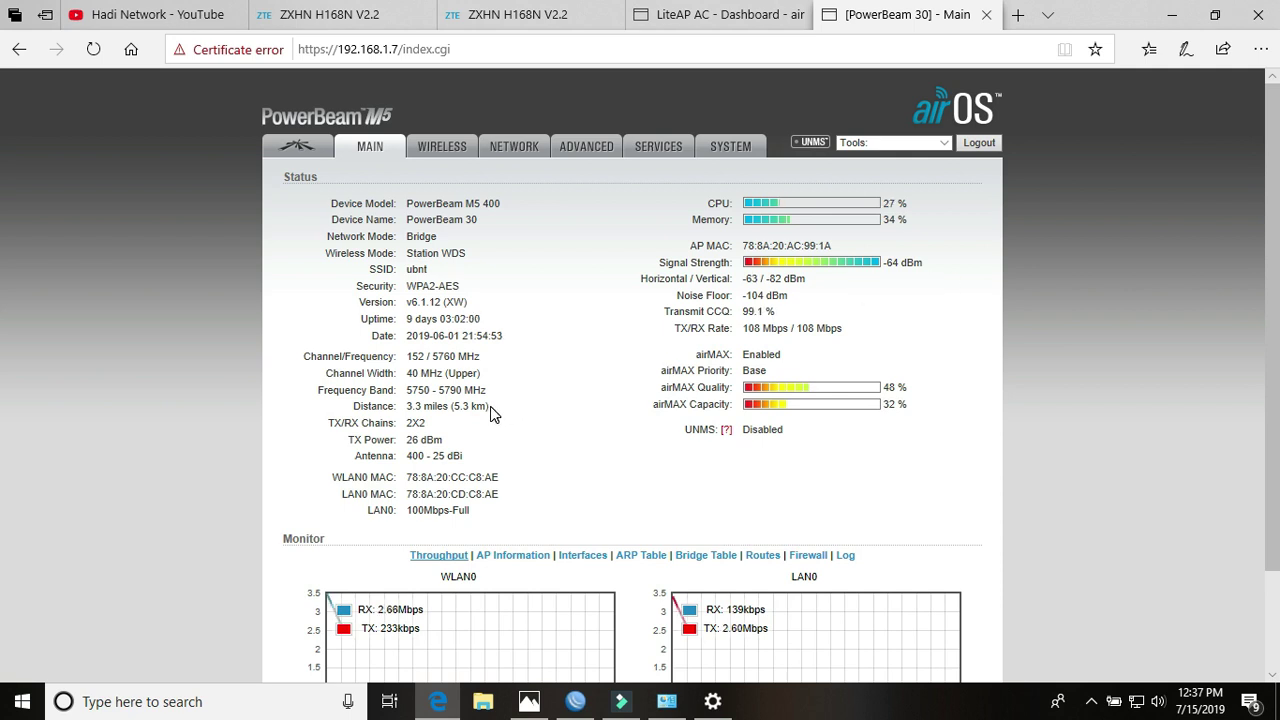
mouse_move(490, 406)
mouse_down()
mouse_move(460, 415)
mouse_move(488, 417)
mouse_up()
click(695, 16)
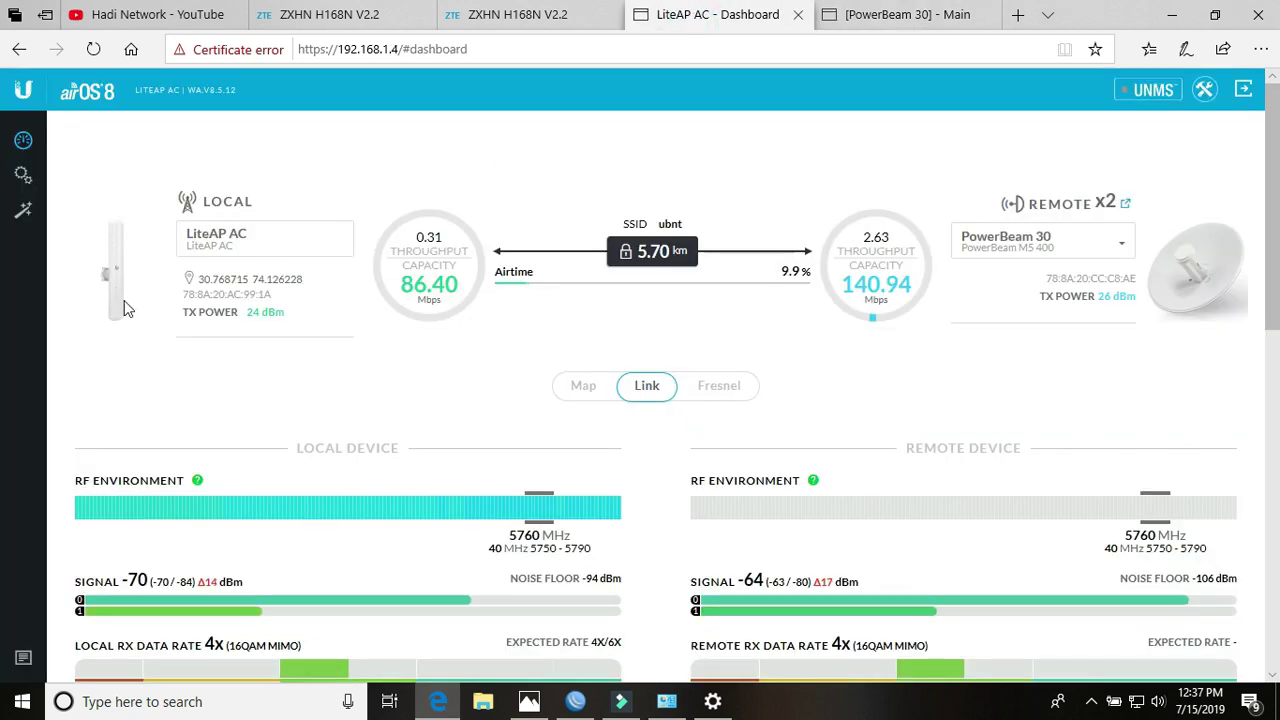
click(900, 16)
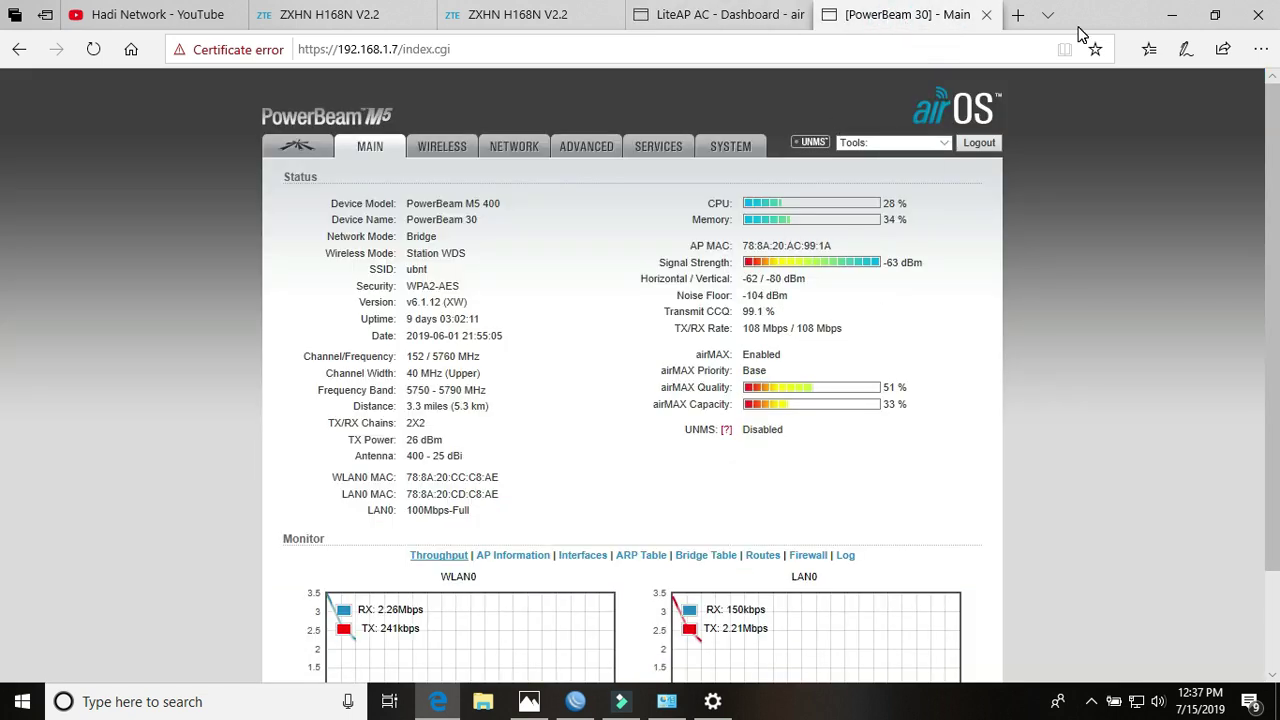
click(575, 701)
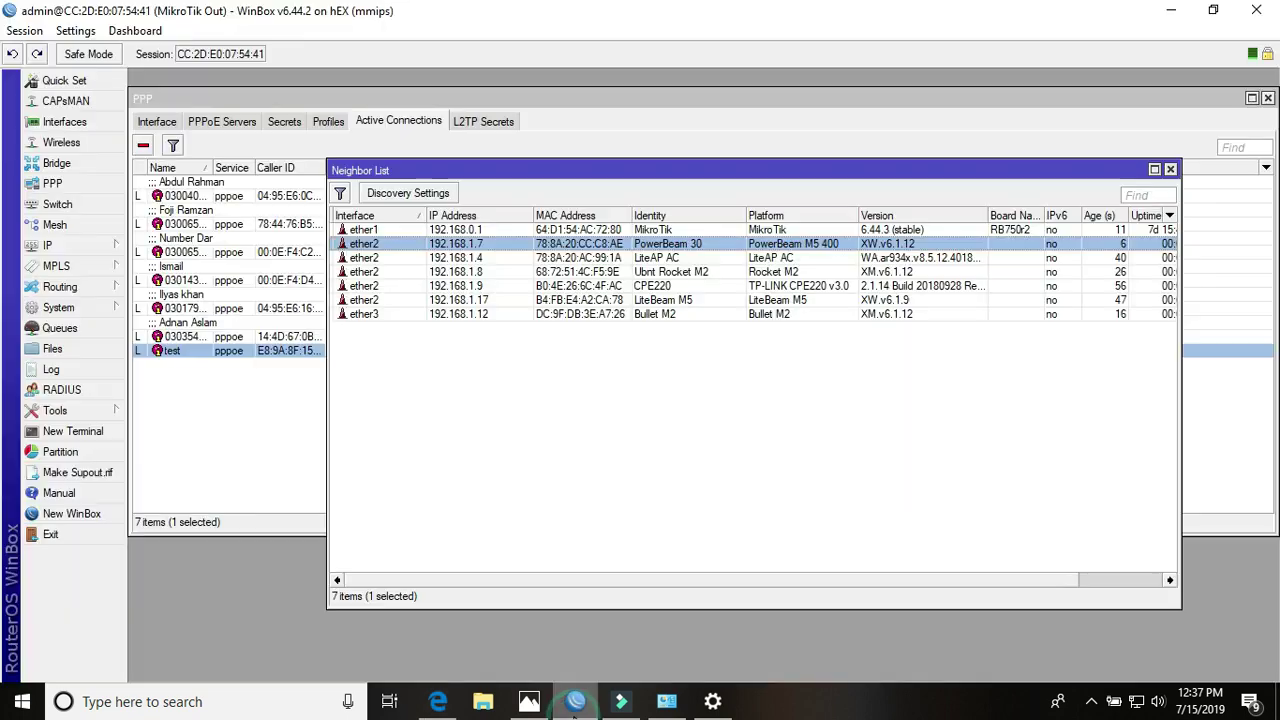
click(490, 304)
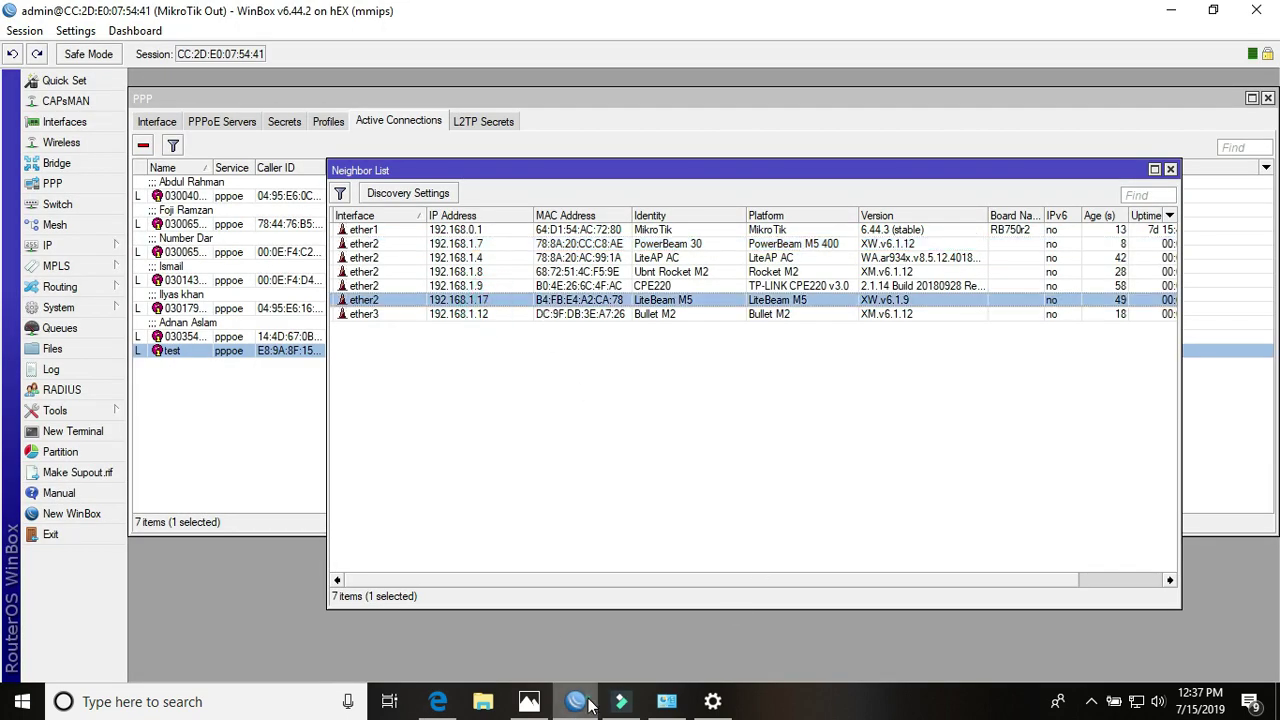
key(alt+Tab)
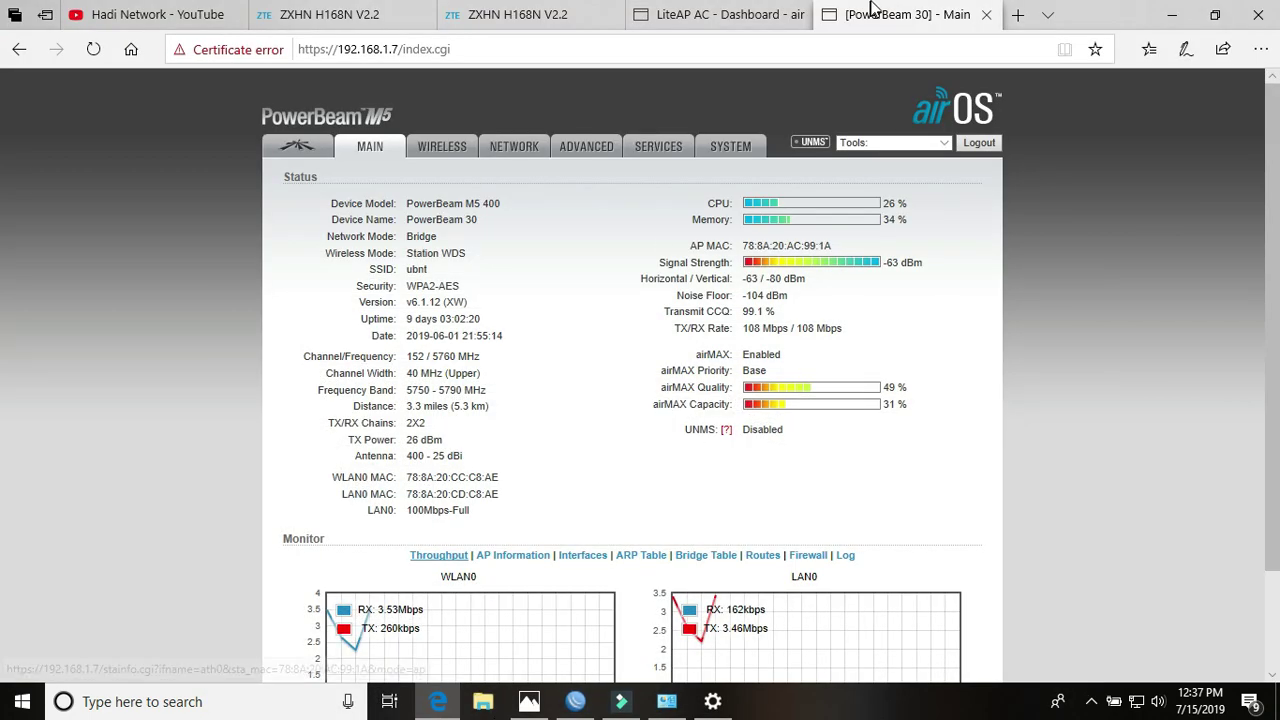
Open 192.168.11.17 in a new tab, then correct the address to 192.168.1.17
click(1018, 15)
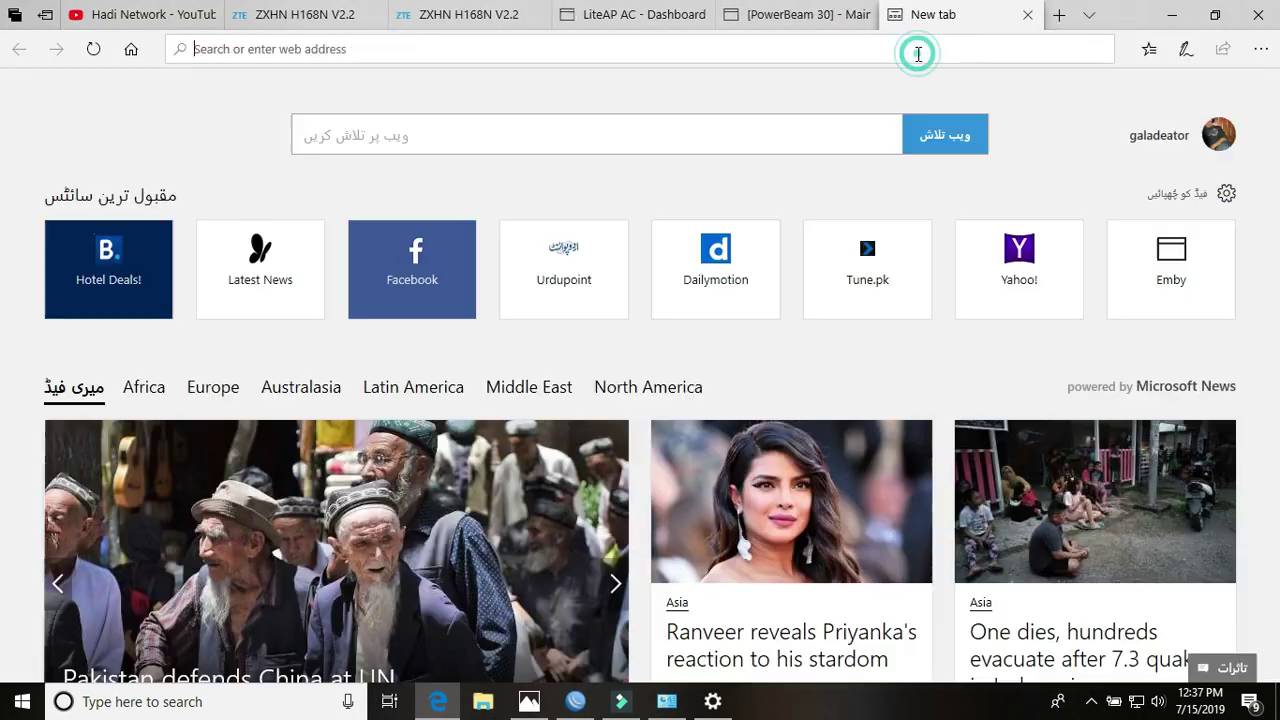
text(192.168.11)
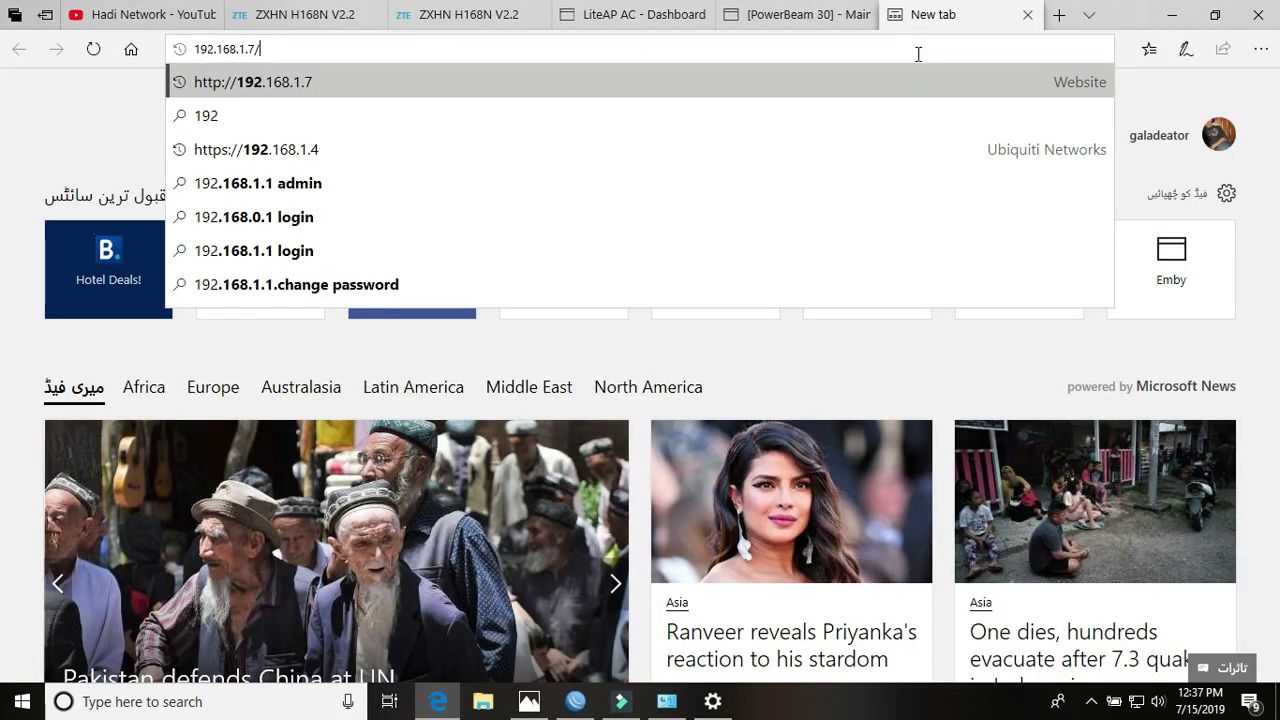
text(.17)
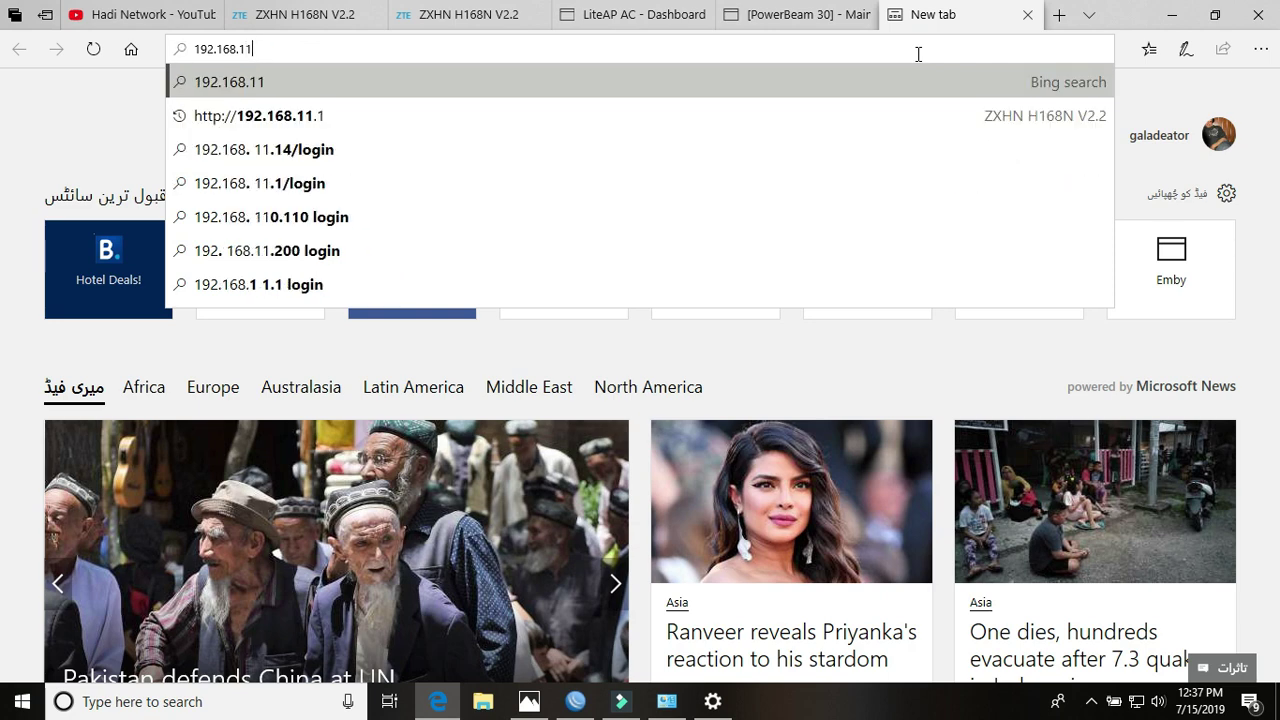
key(Return)
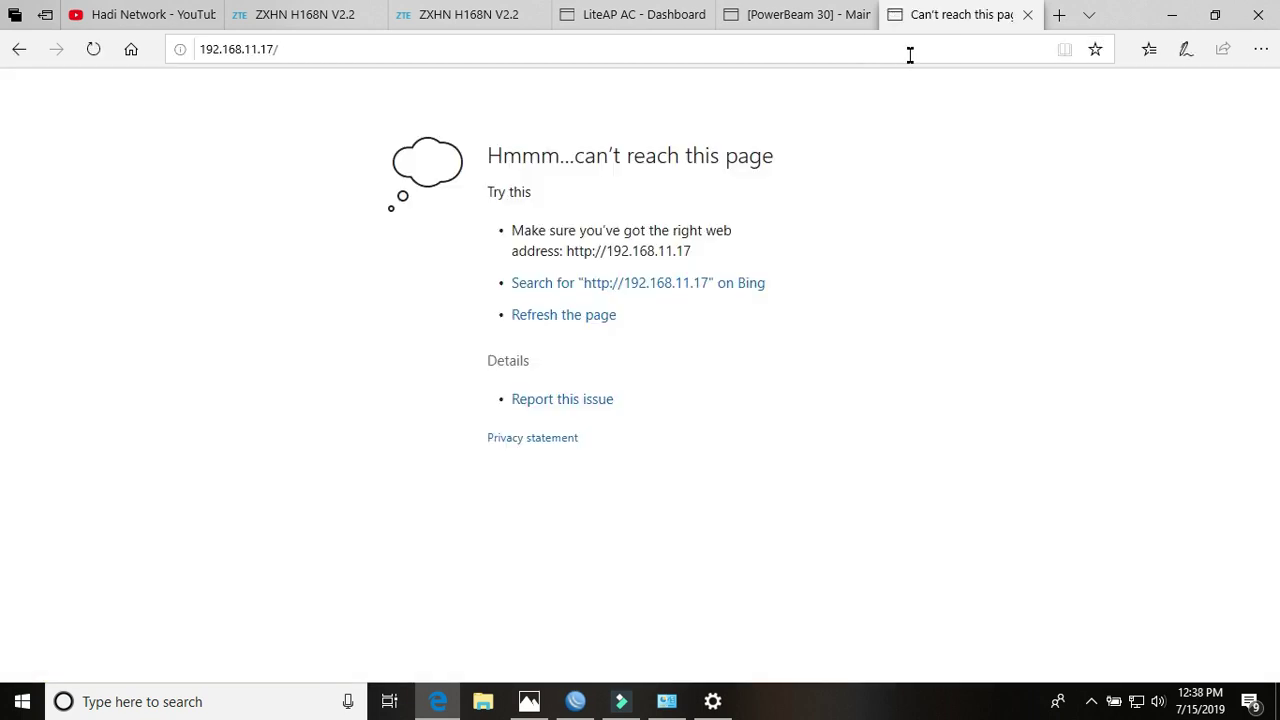
click(910, 54)
click(910, 55)
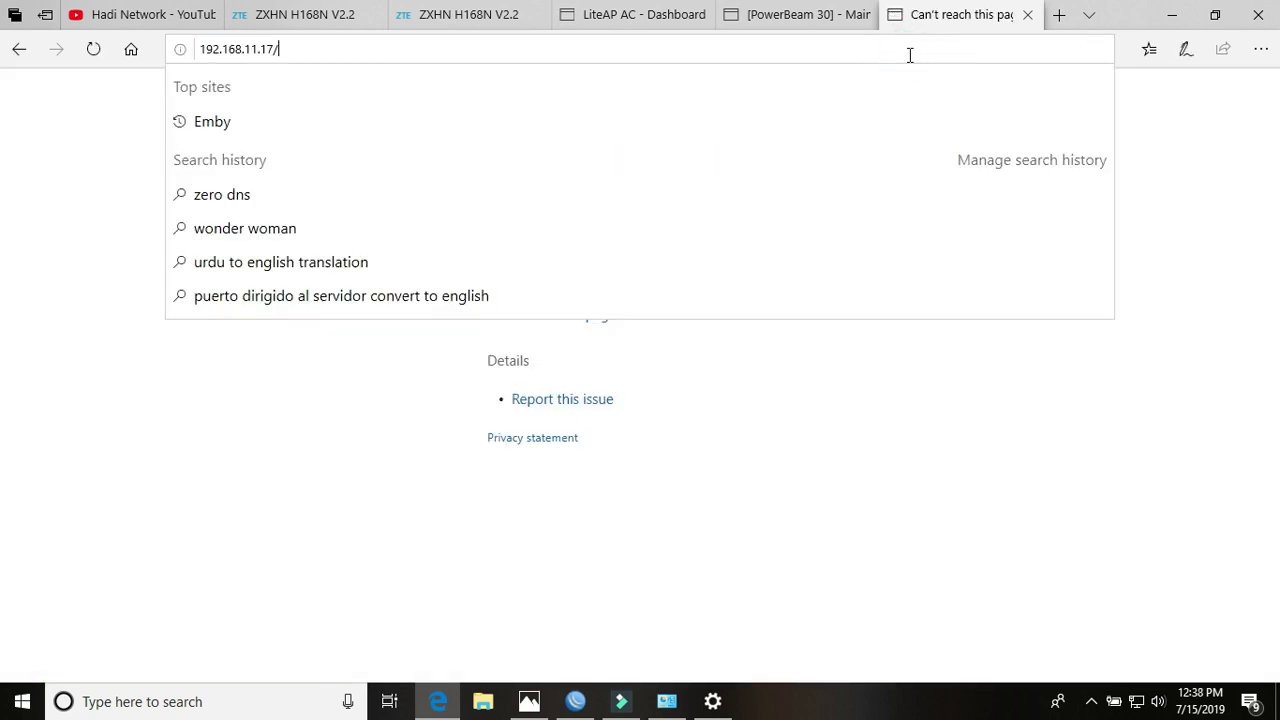
key(Return)
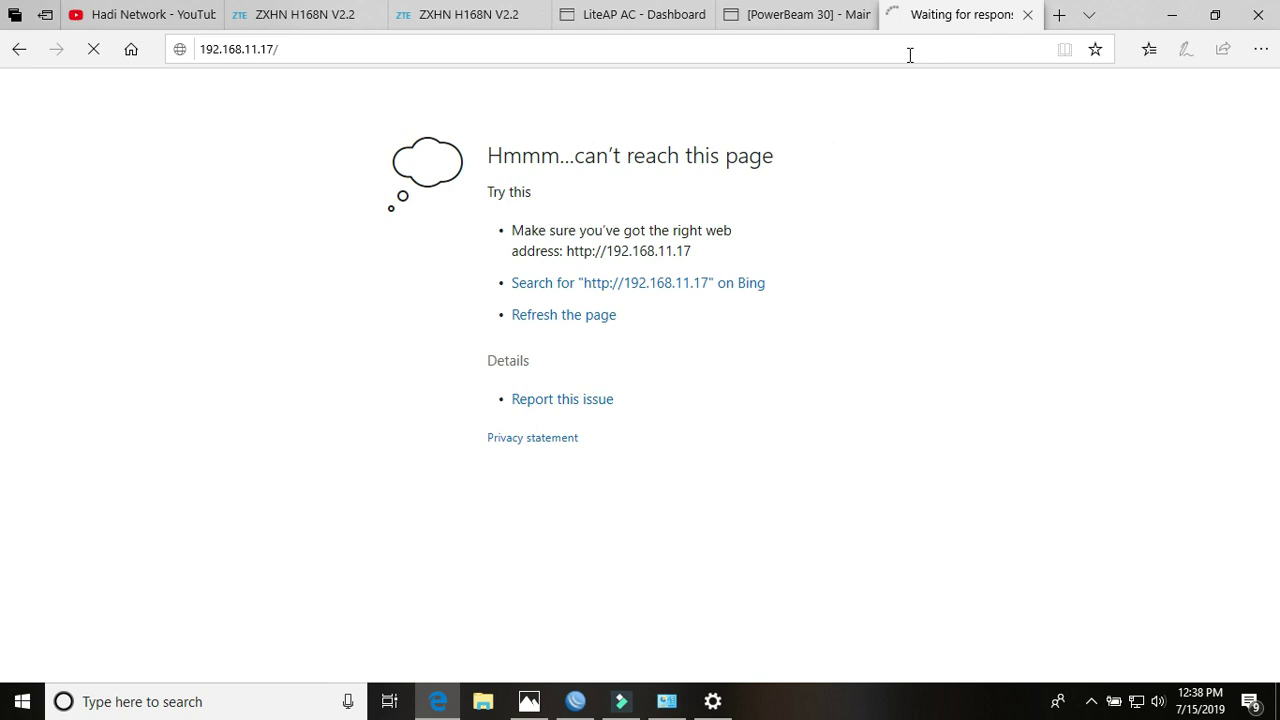
click(254, 49)
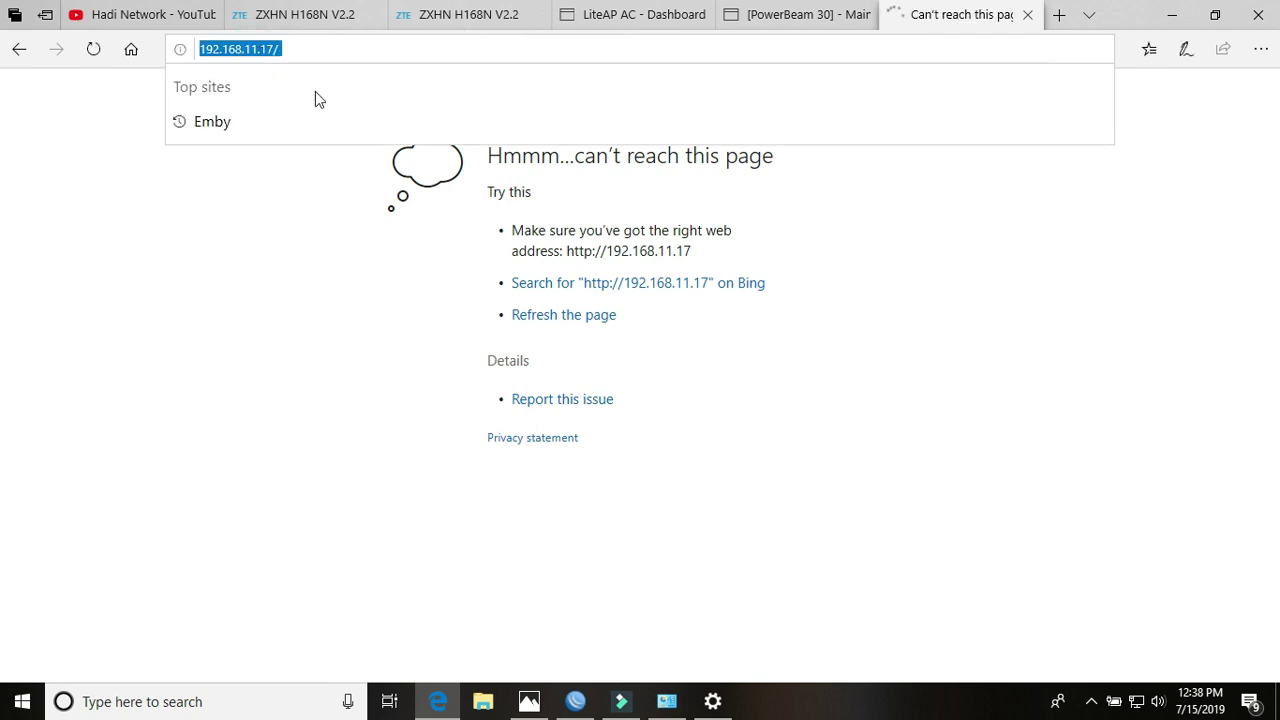
click(257, 49)
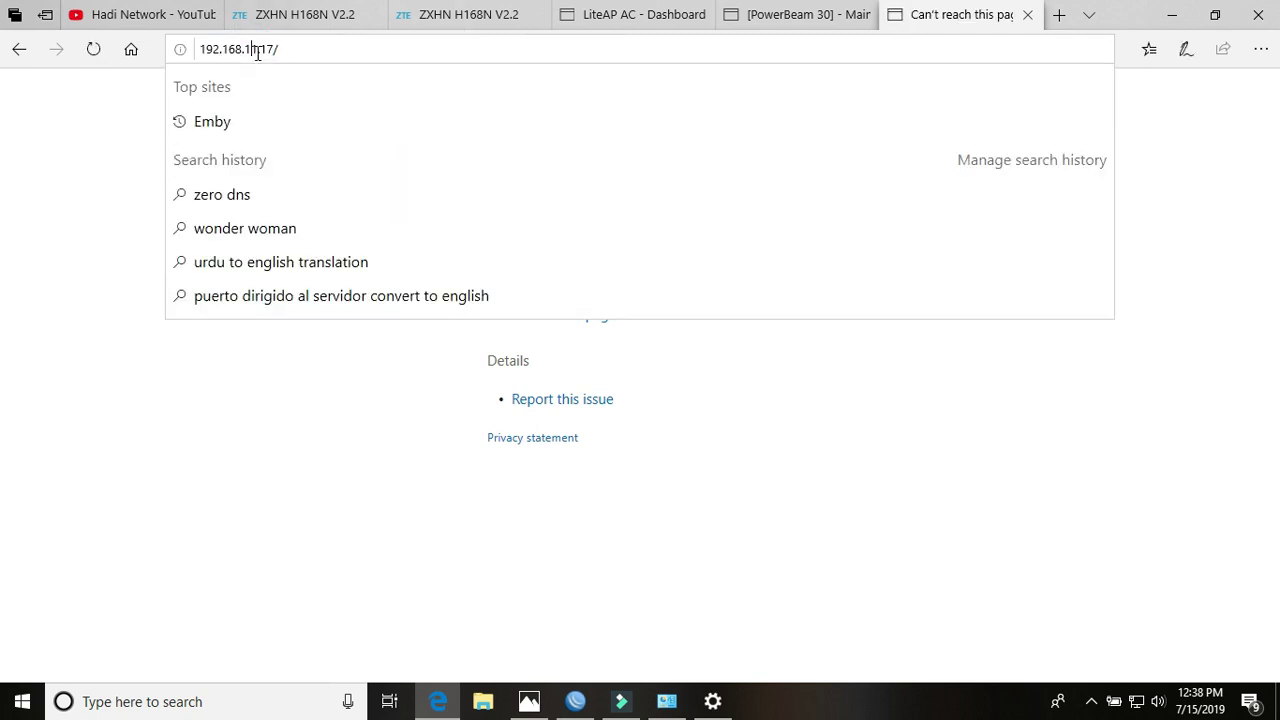
key(BackSpace)
key(Return)
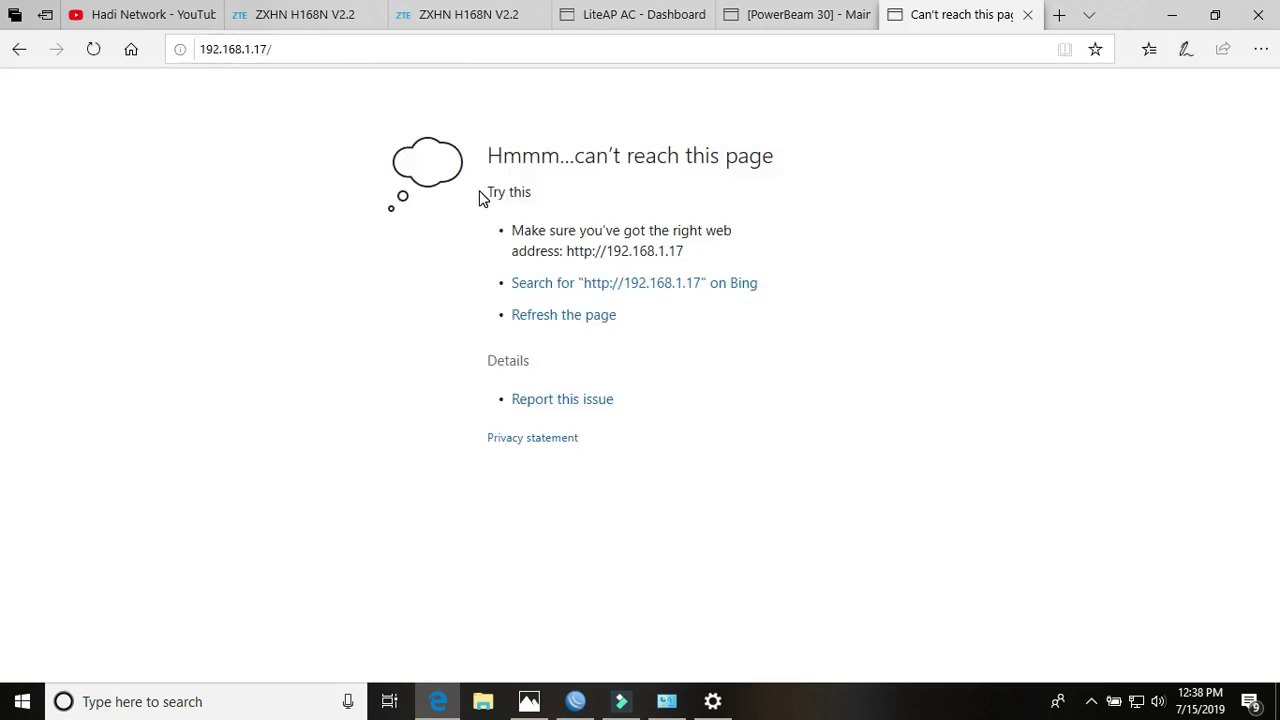
Load 192.168.1.17 without the trailing slash and proceed past the certificate warning
click(286, 49)
click(286, 49)
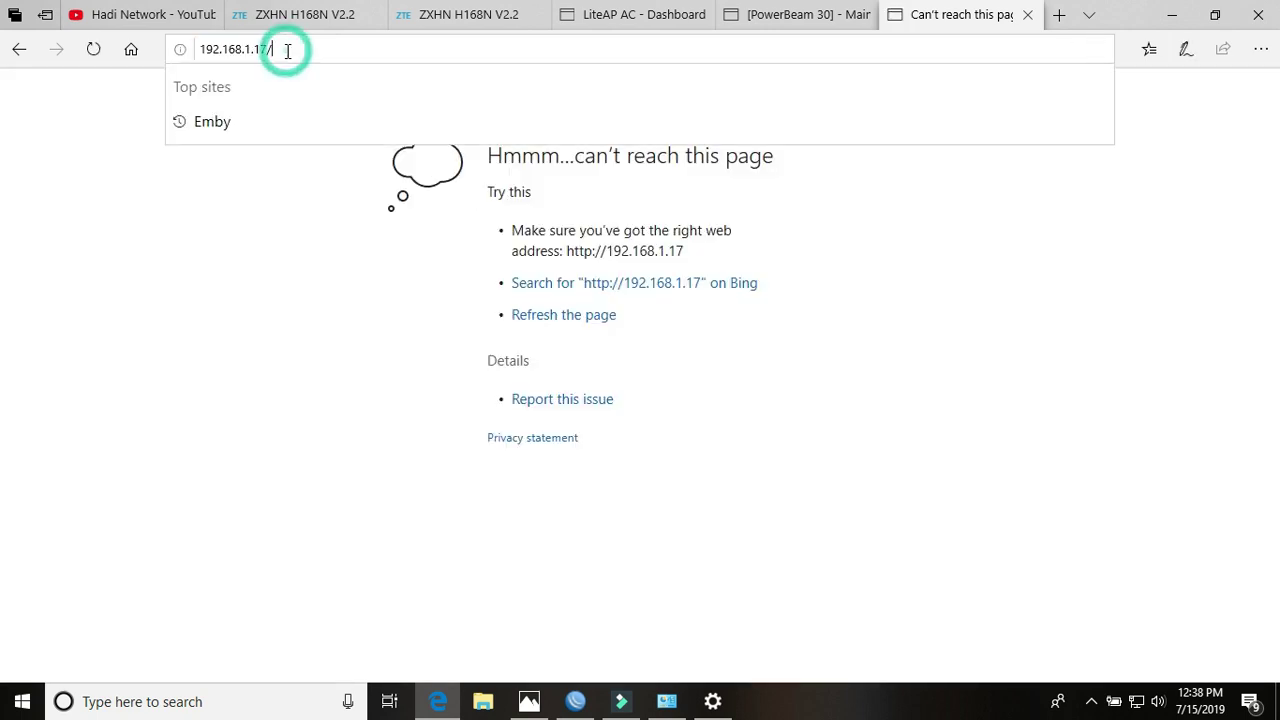
key(BackSpace)
key(Return)
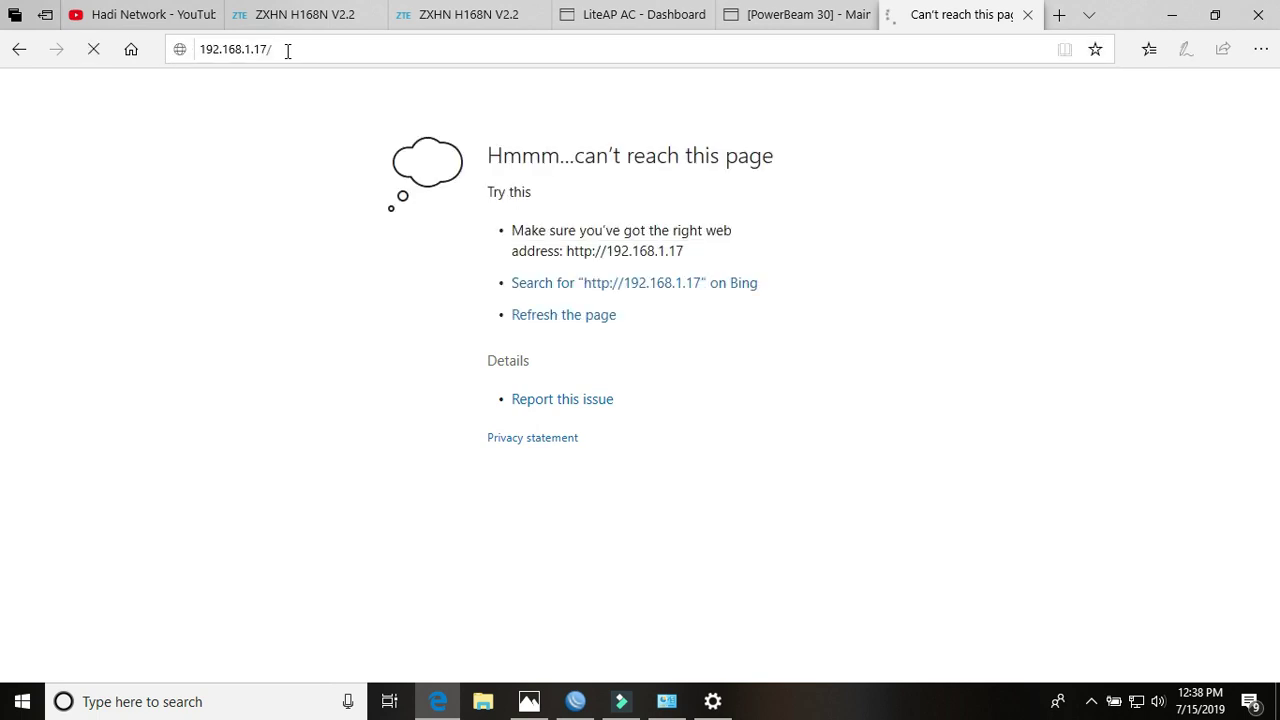
click(510, 336)
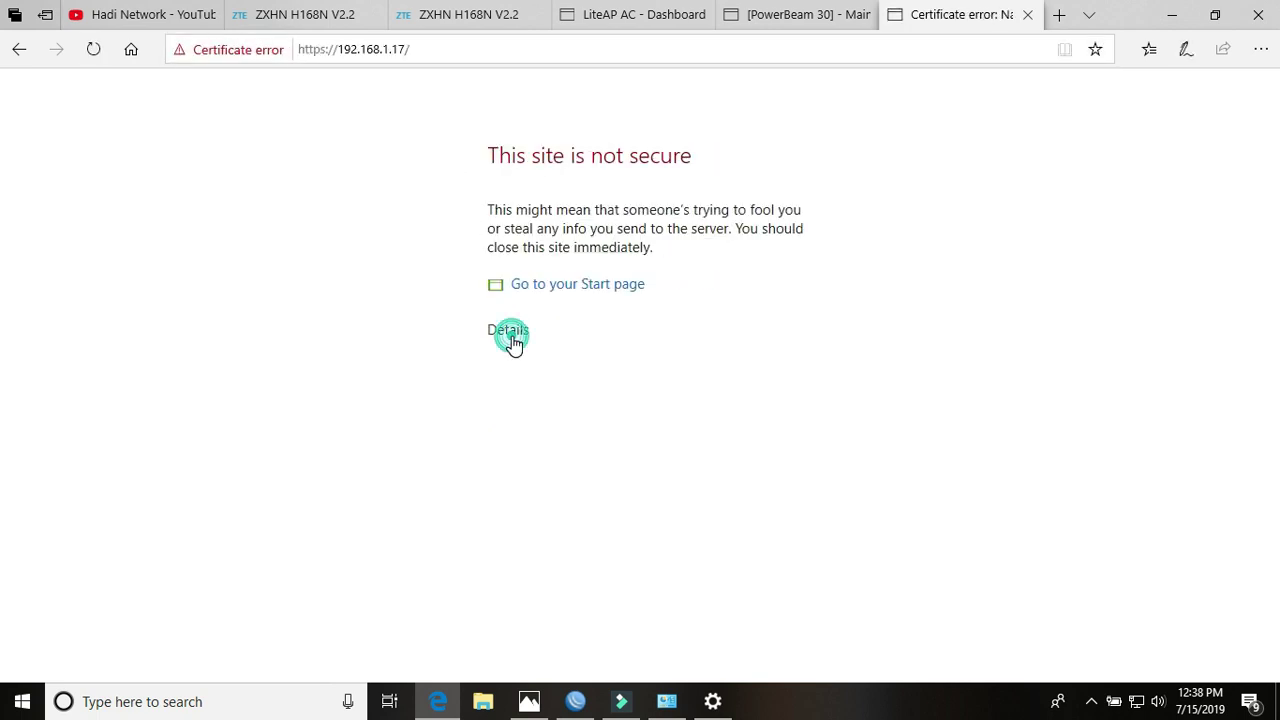
click(524, 507)
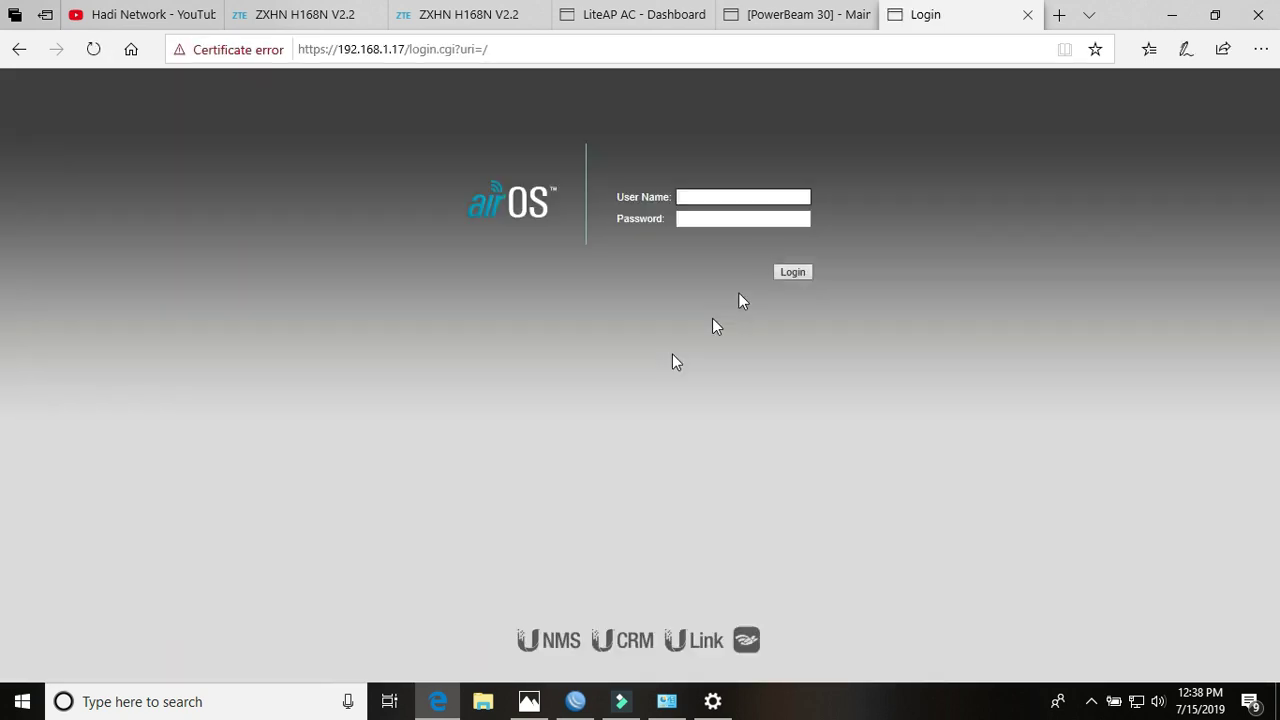
Sign in to the LiteBeam M5 with the airOS username and password
click(734, 201)
text(ubnt)
key(Tab)
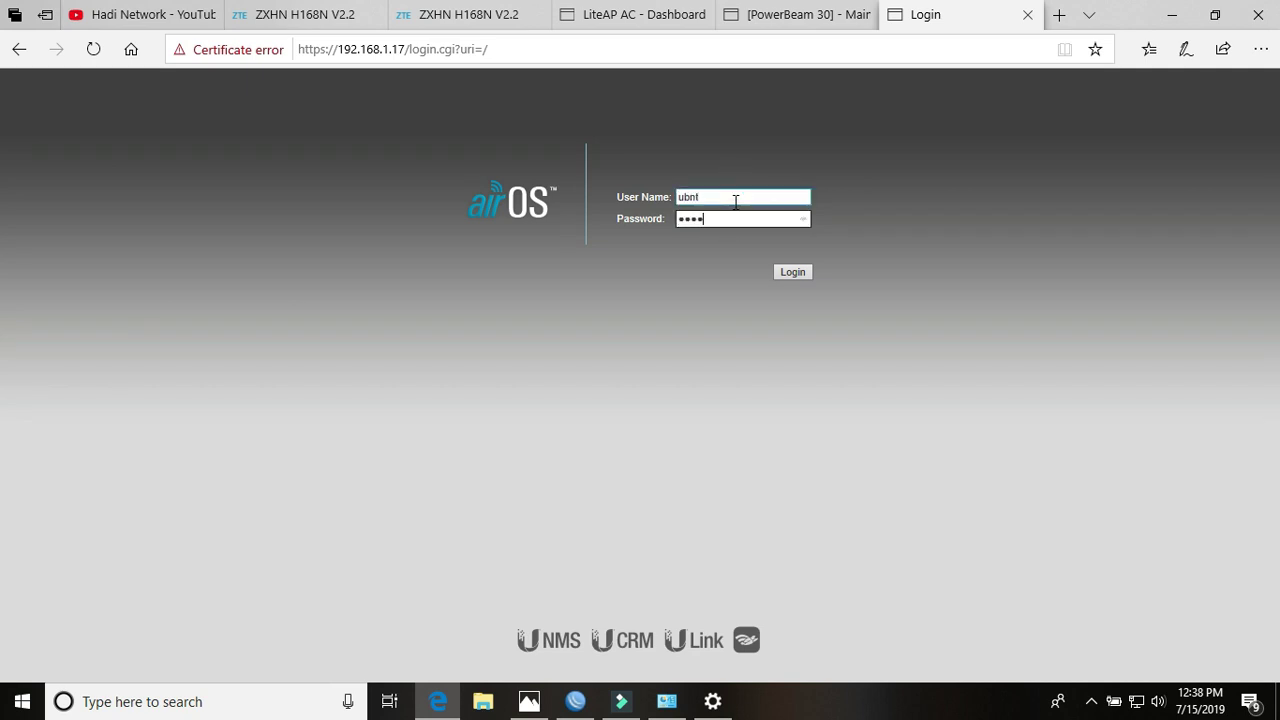
key(Return)
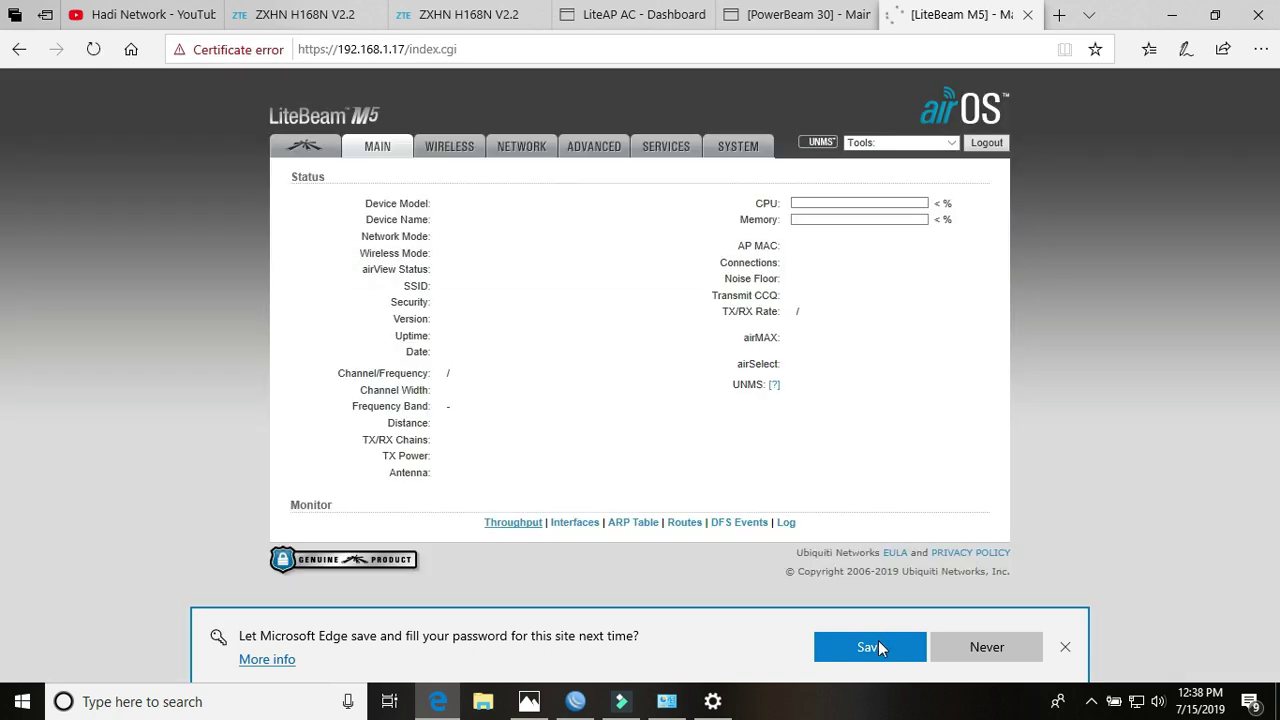
Save the LiteBeam login password in Edge and open a blank new tab
click(878, 640)
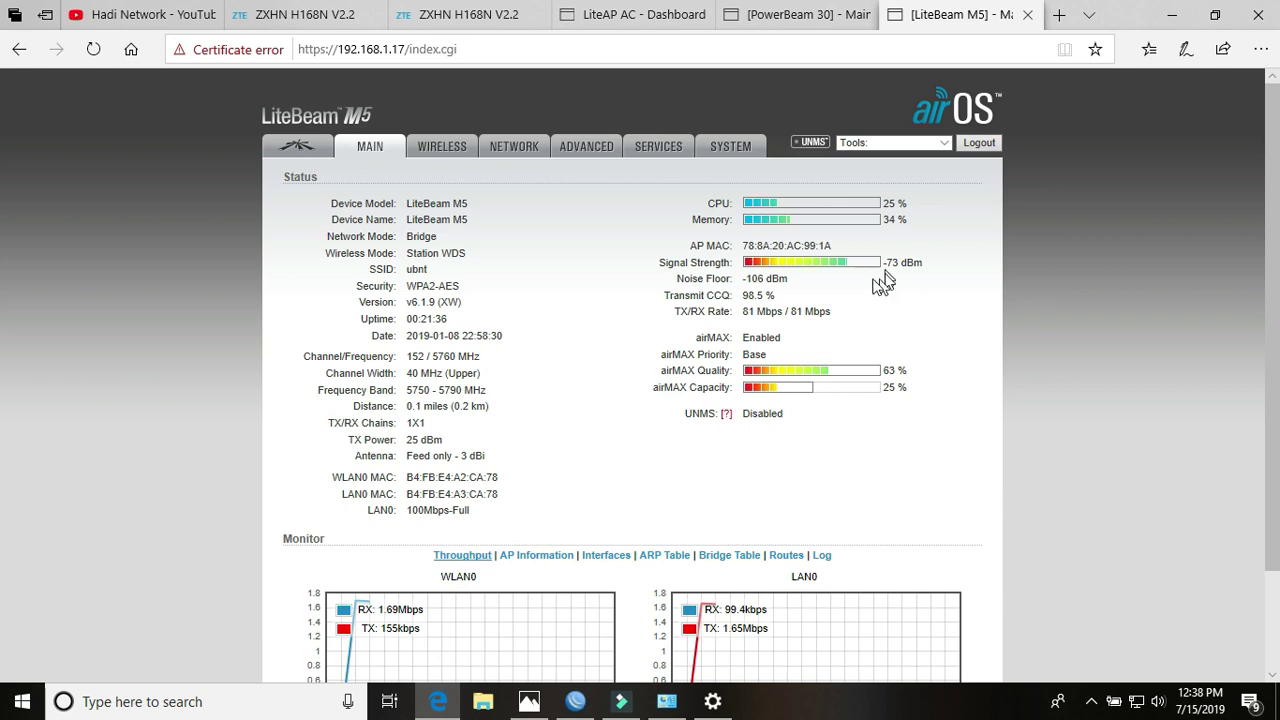
click(1059, 16)
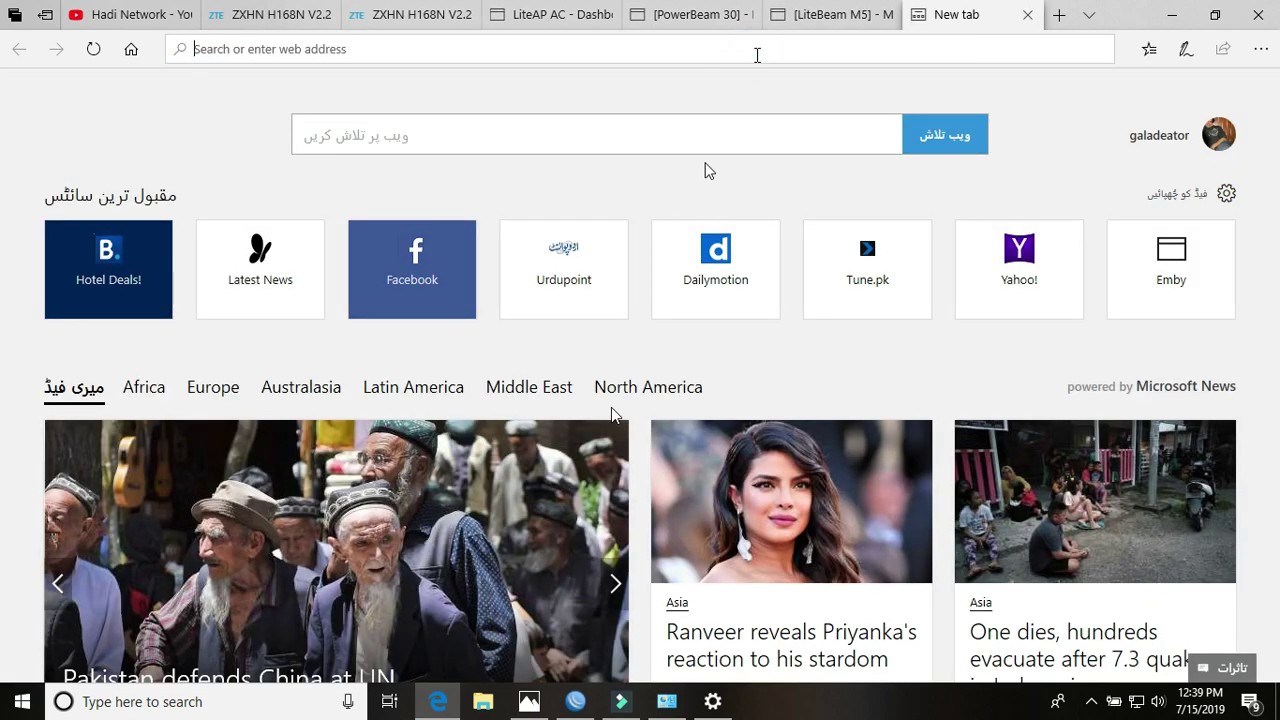
Look up the Bullet M2's IP in WinBox's Neighbor List, then return to Edge
click(576, 700)
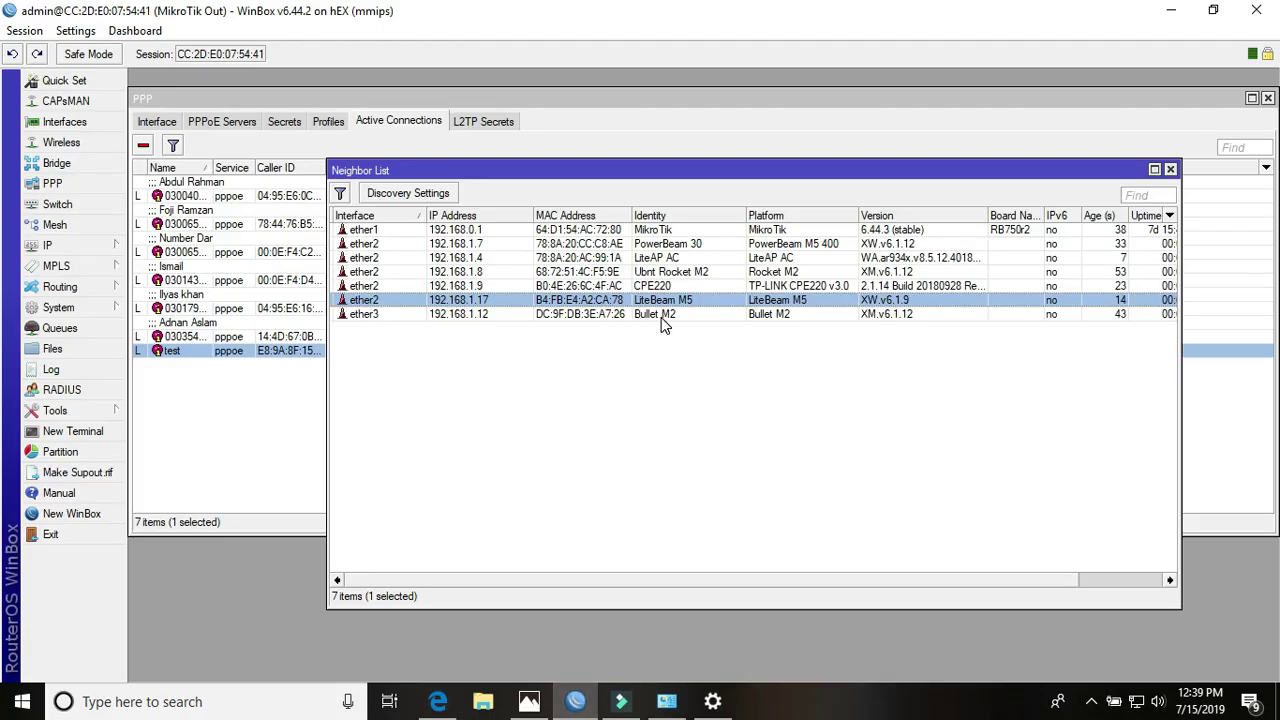
click(662, 316)
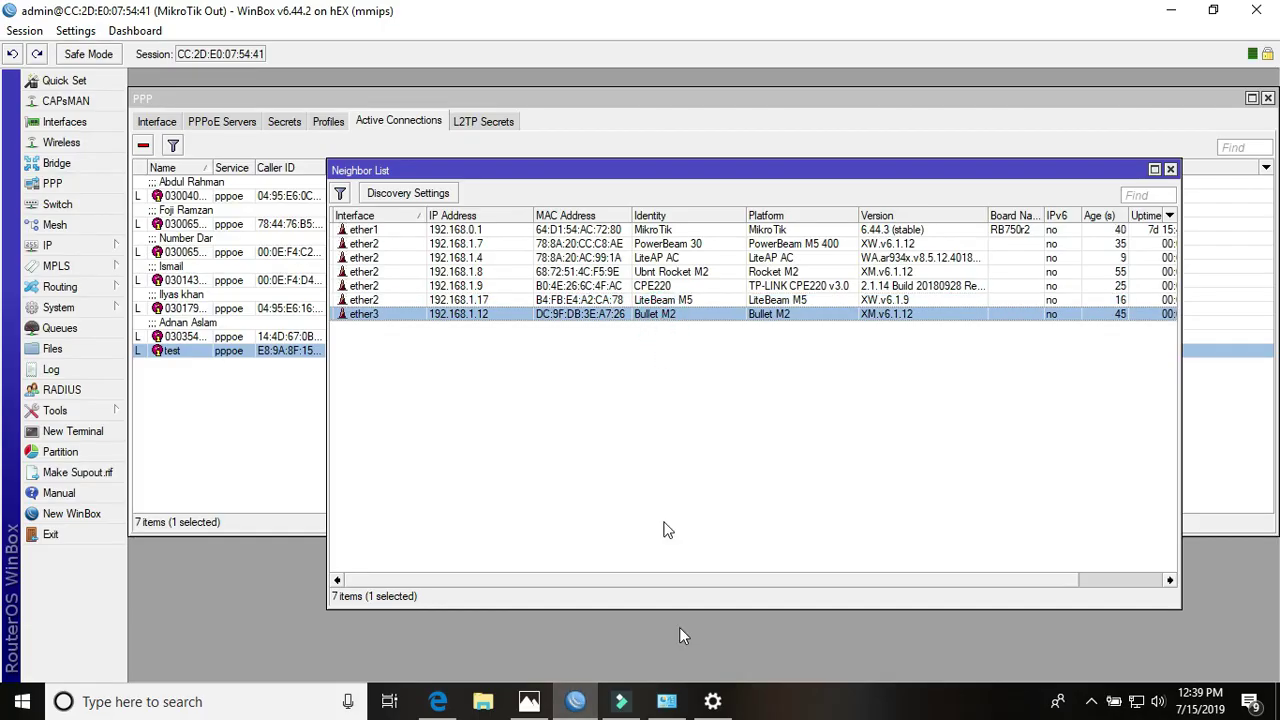
click(433, 703)
click(666, 701)
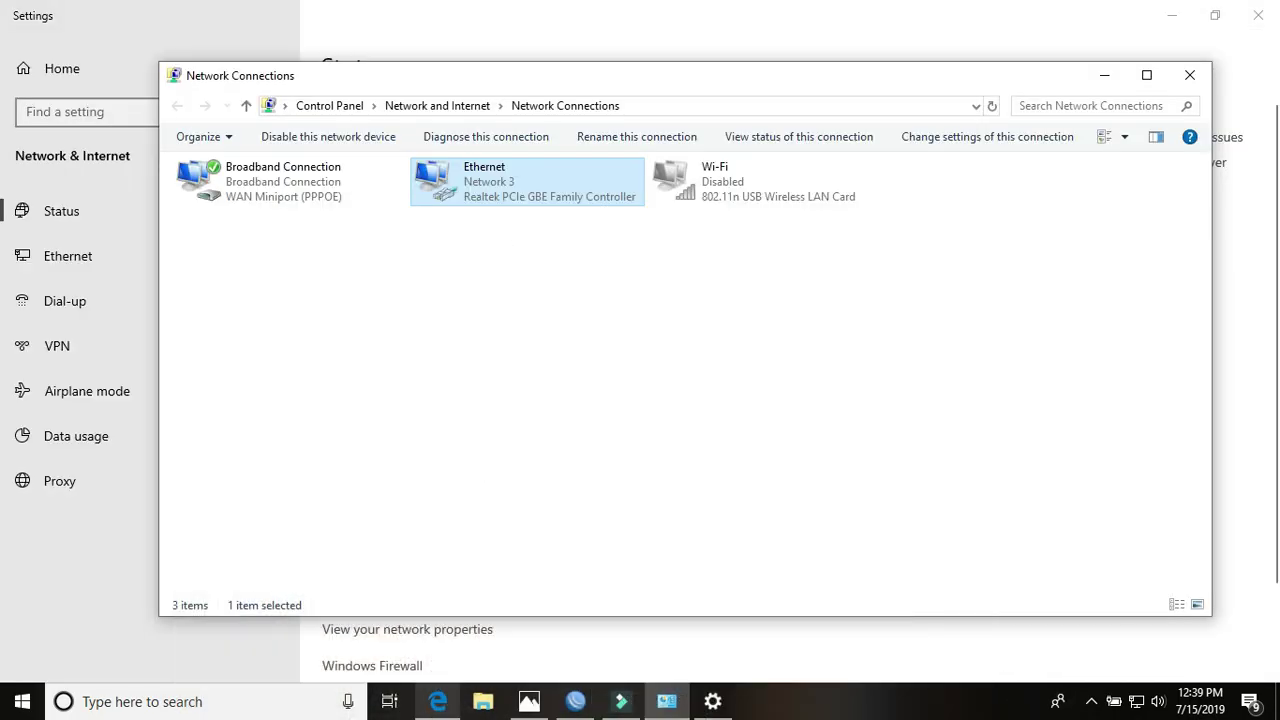
click(438, 701)
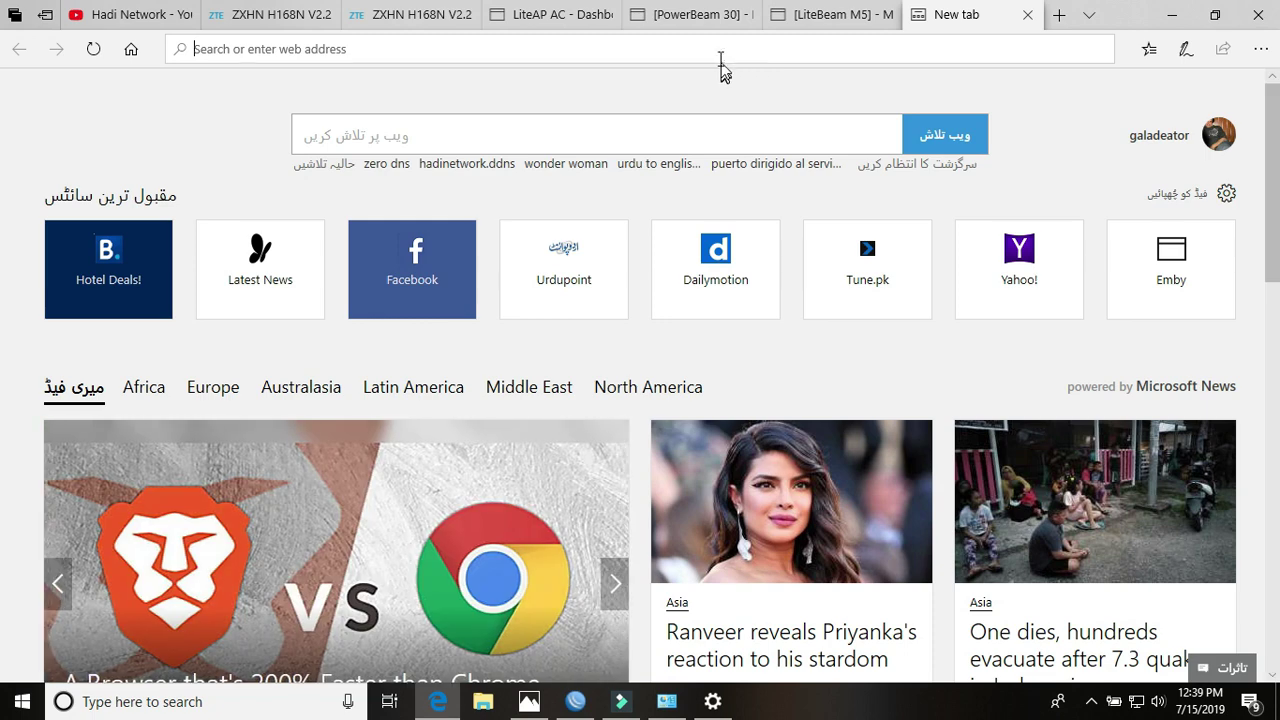
Load 192.168.1.12 and proceed past its certificate warning
click(720, 50)
text(192.)
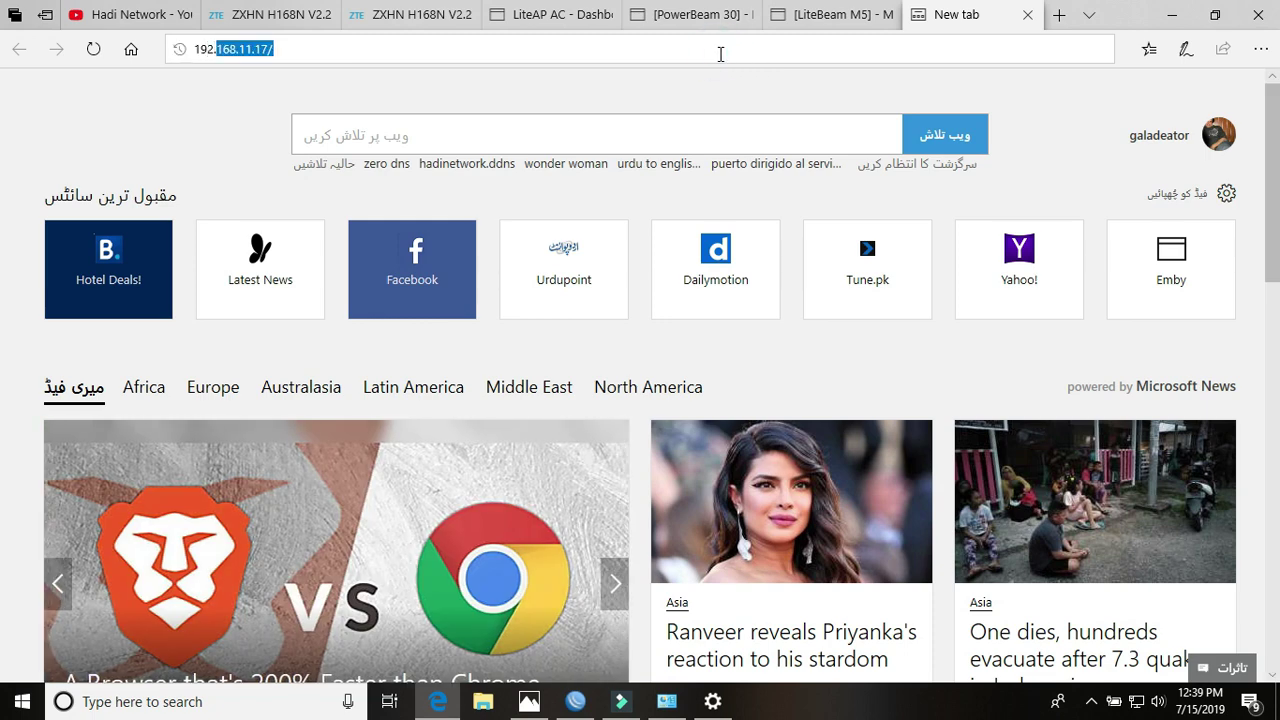
text(168.1)
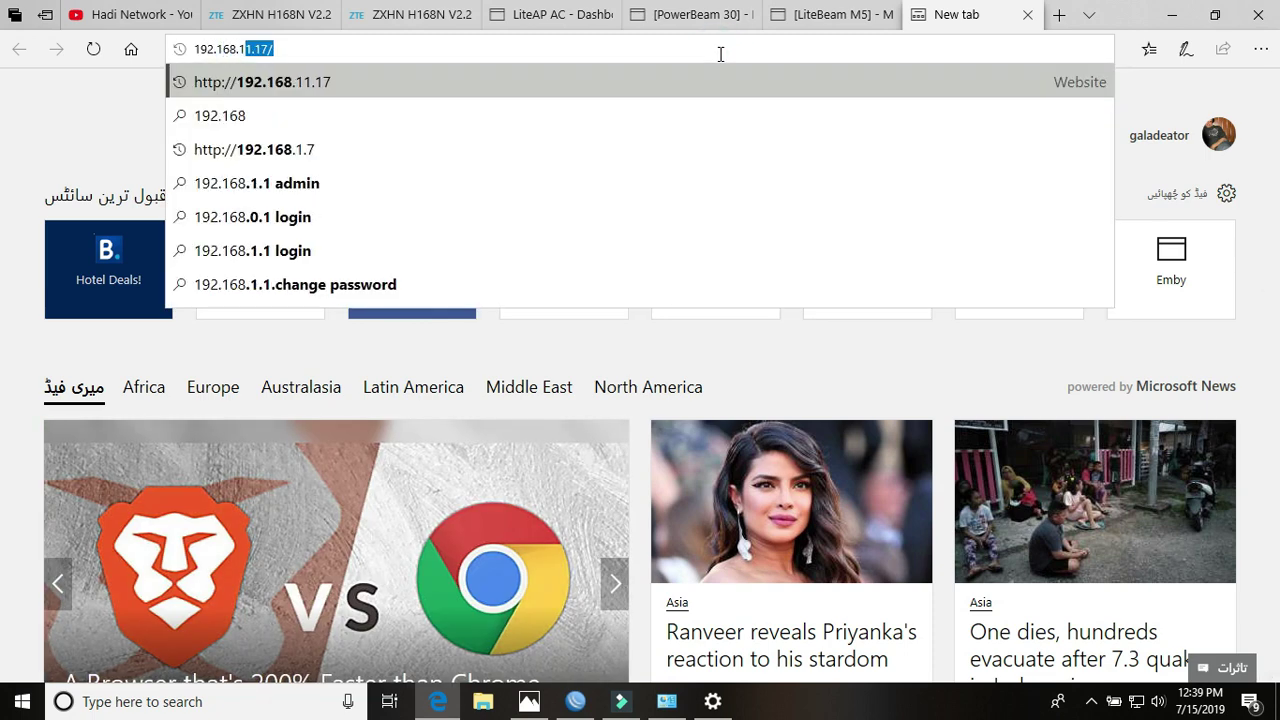
text(.2)
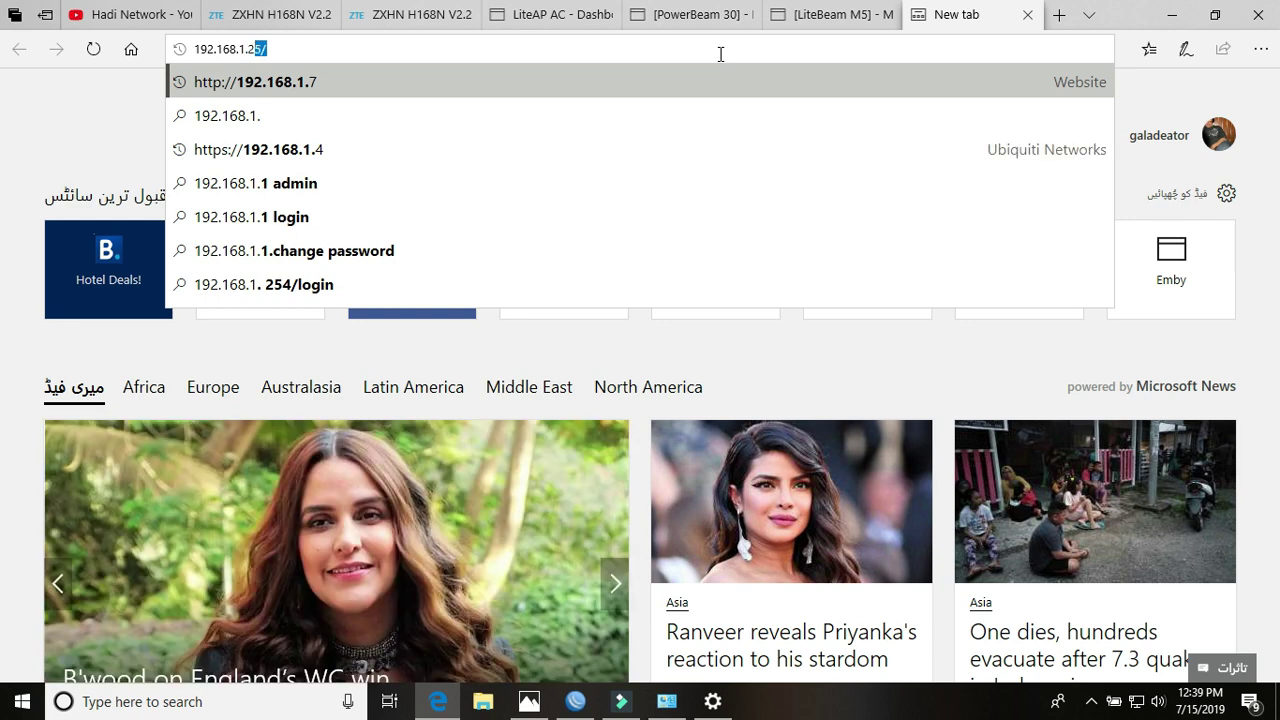
key(BackSpace)
key(BackSpace)
text(12)
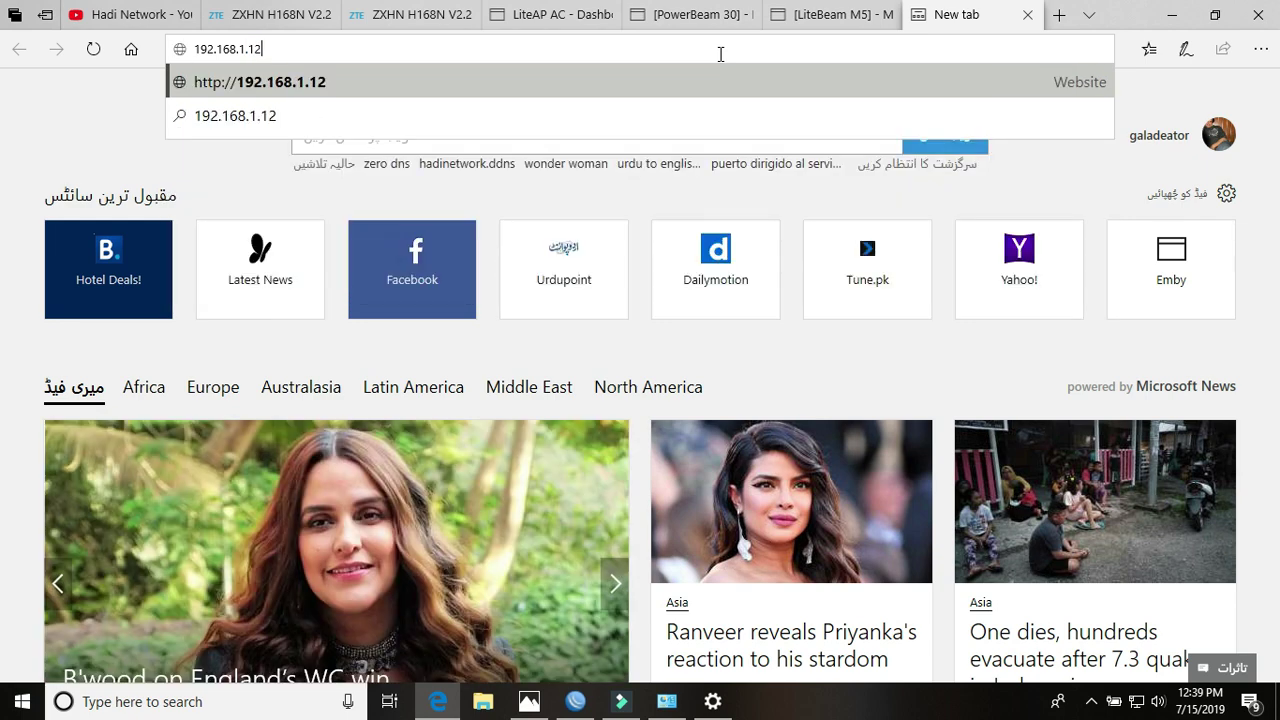
key(Return)
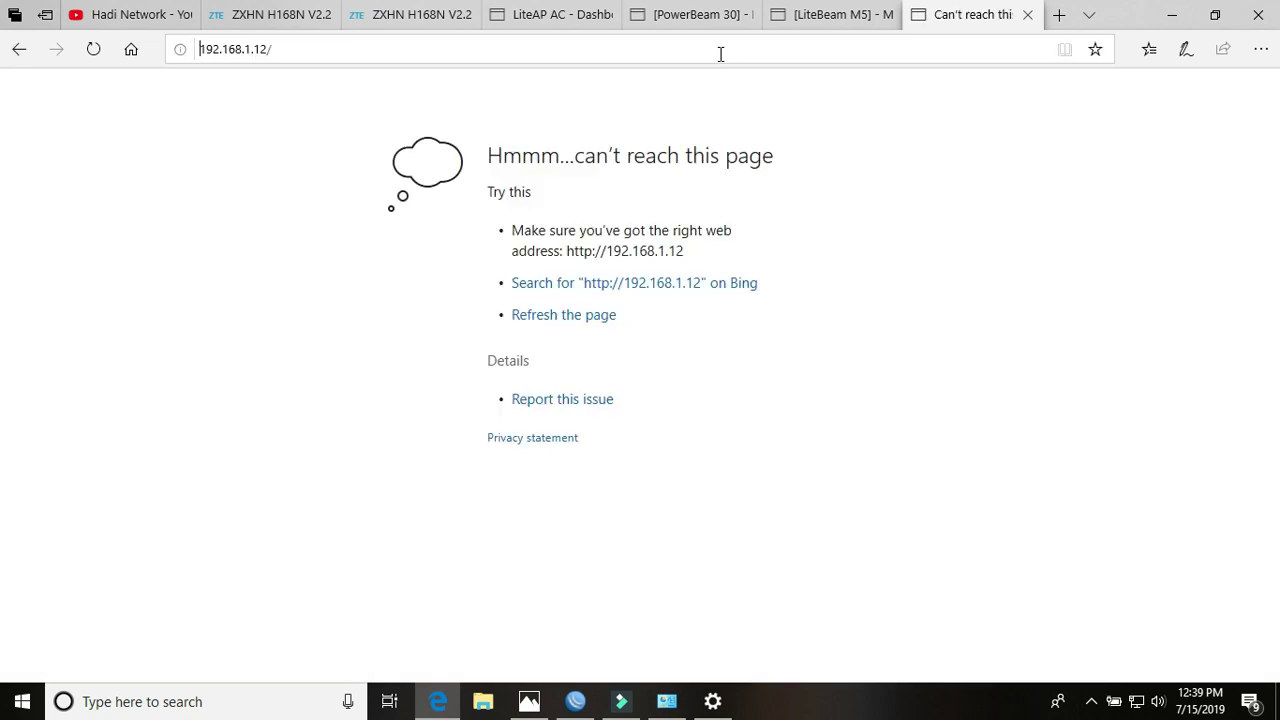
click(720, 53)
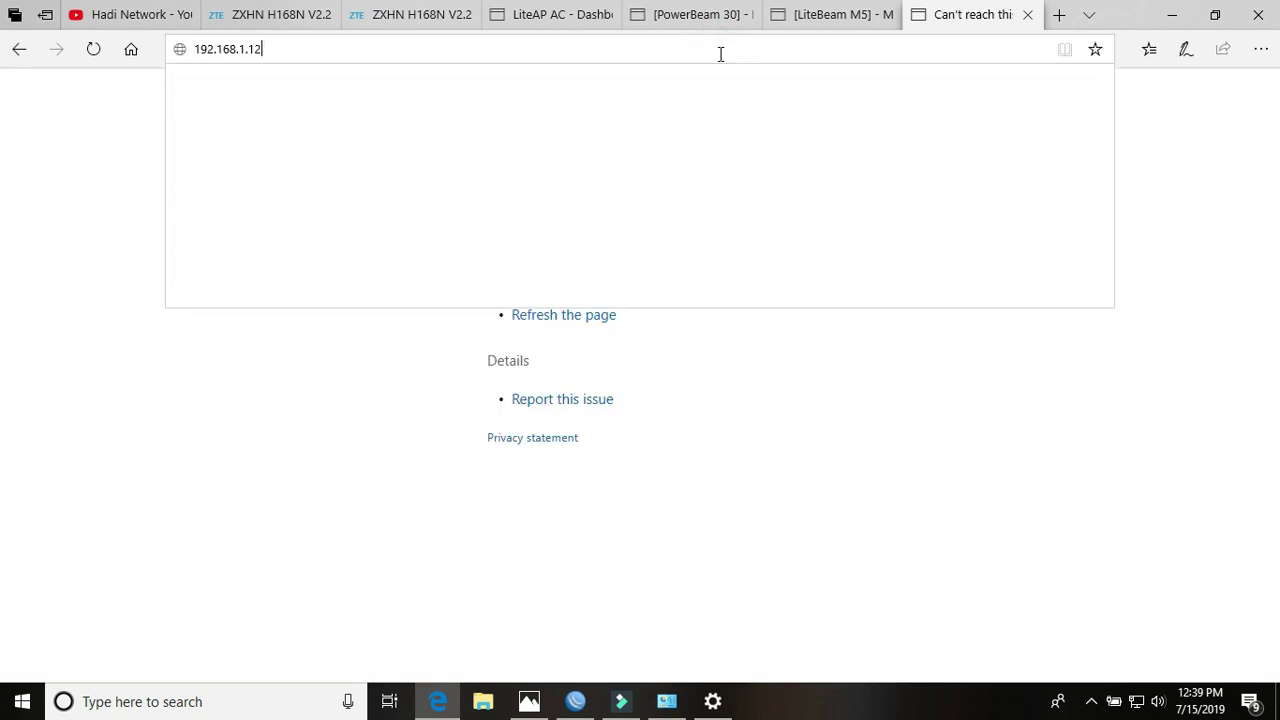
key(Return)
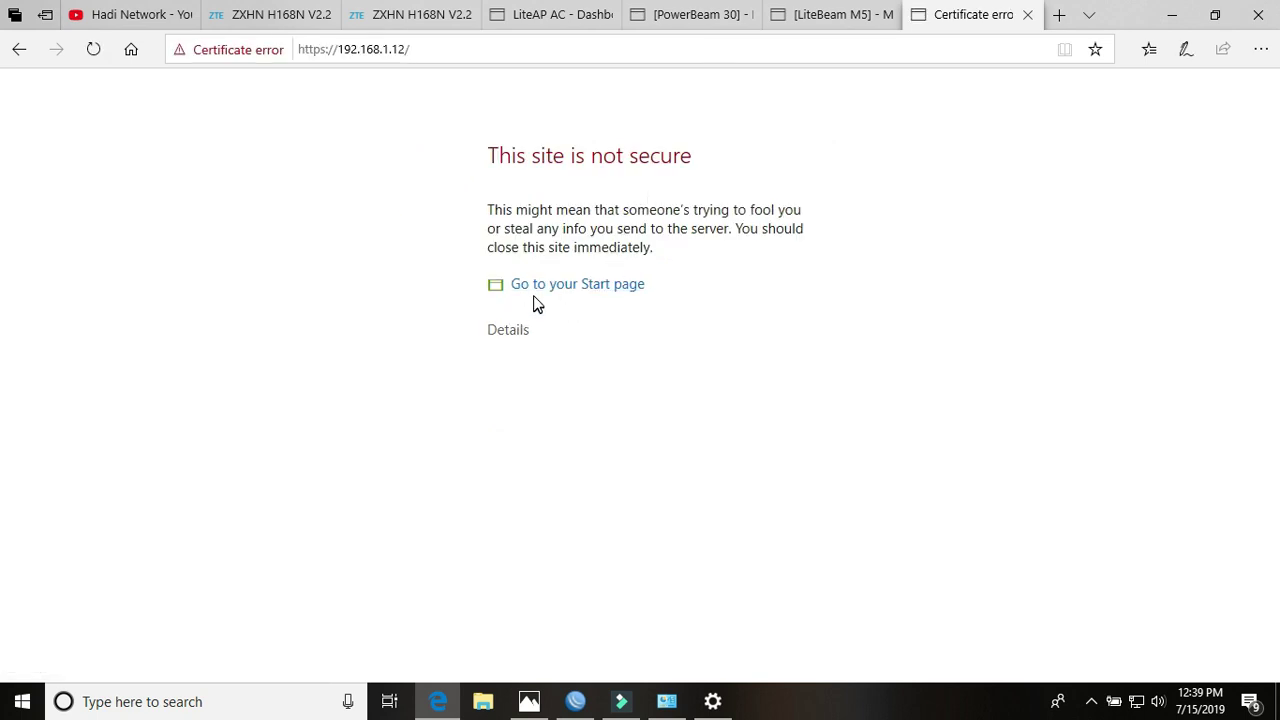
click(513, 335)
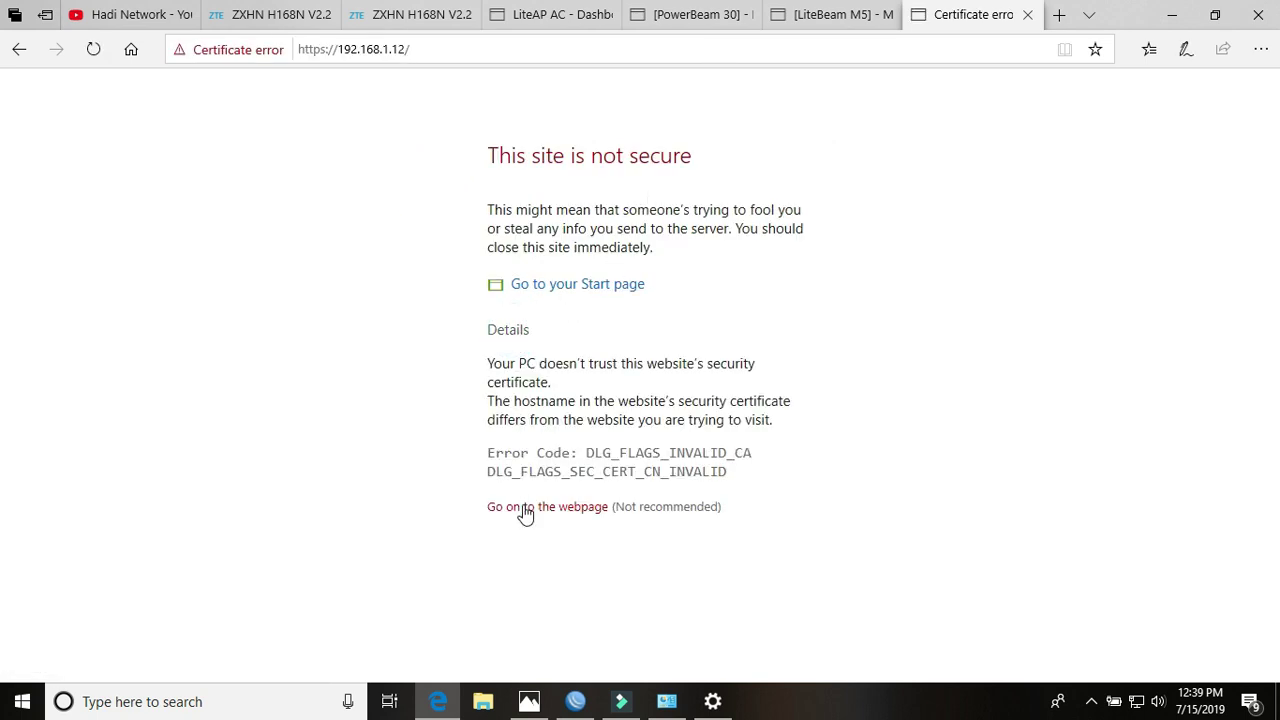
click(523, 509)
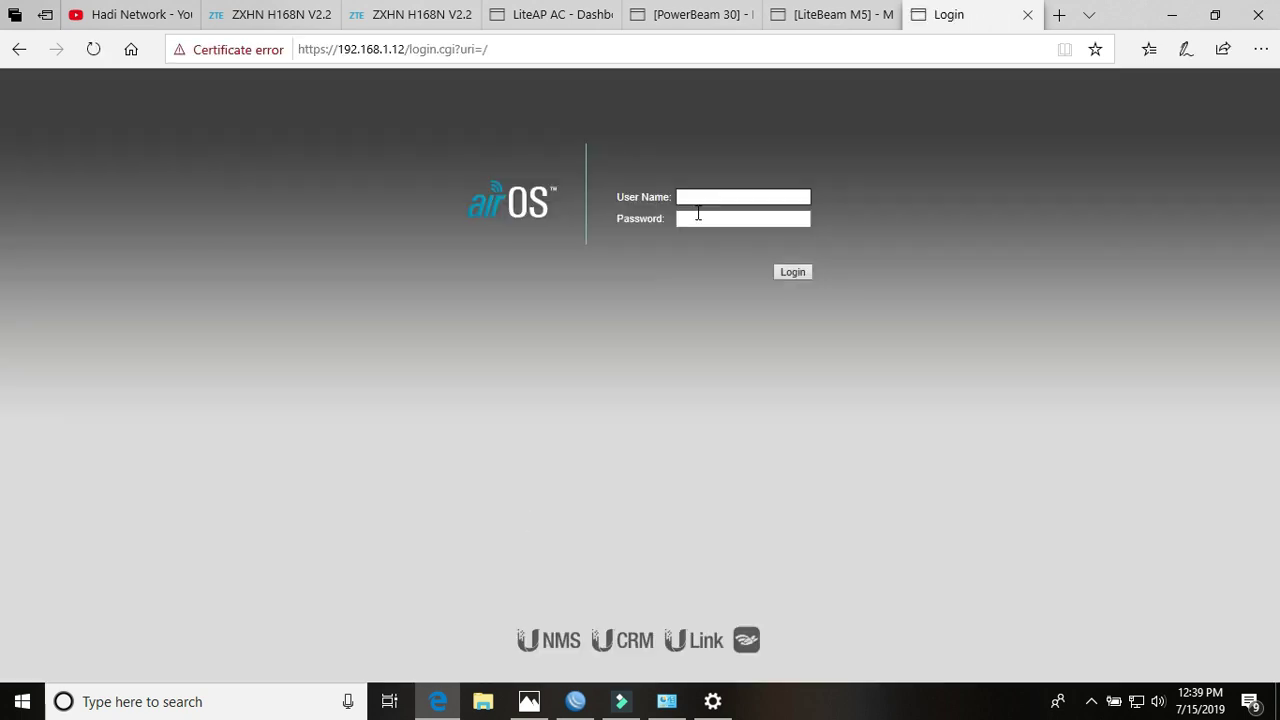
Sign in to the Bullet M2 with the airOS credentials, then close its tab
click(698, 200)
key(Tab)
key(Return)
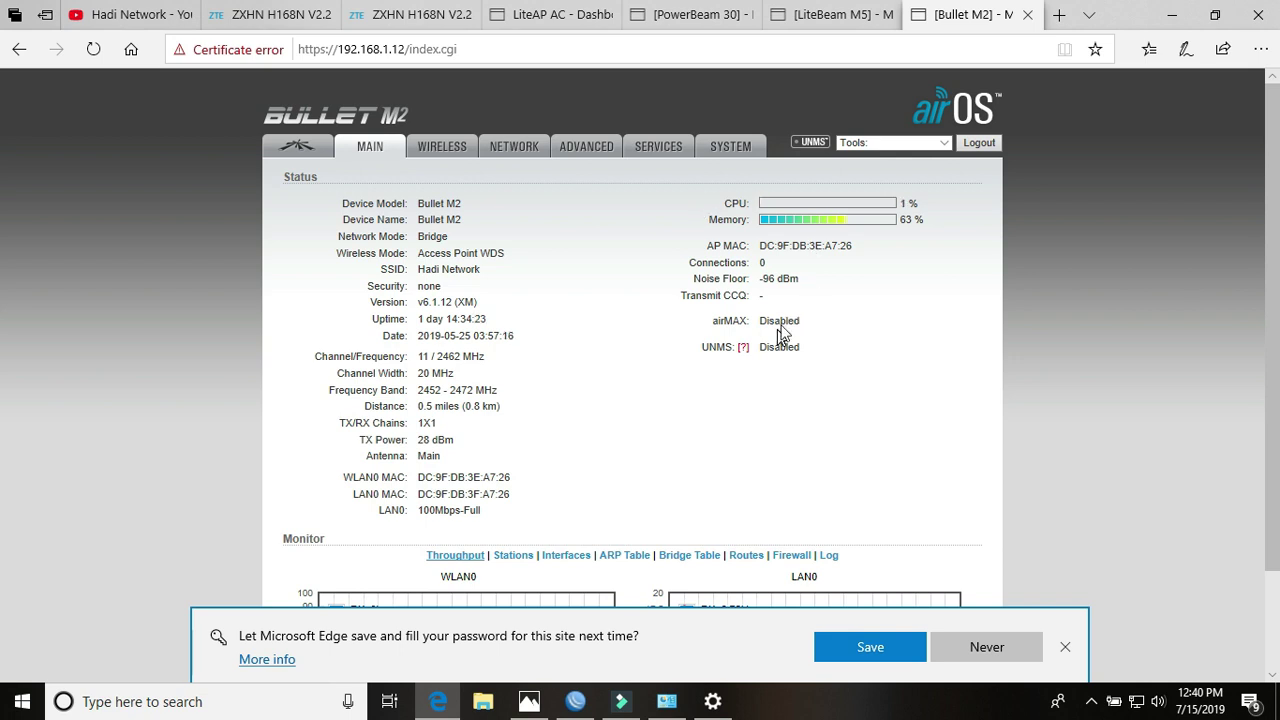
drag(783, 322, 1033, 25)
click(1033, 16)
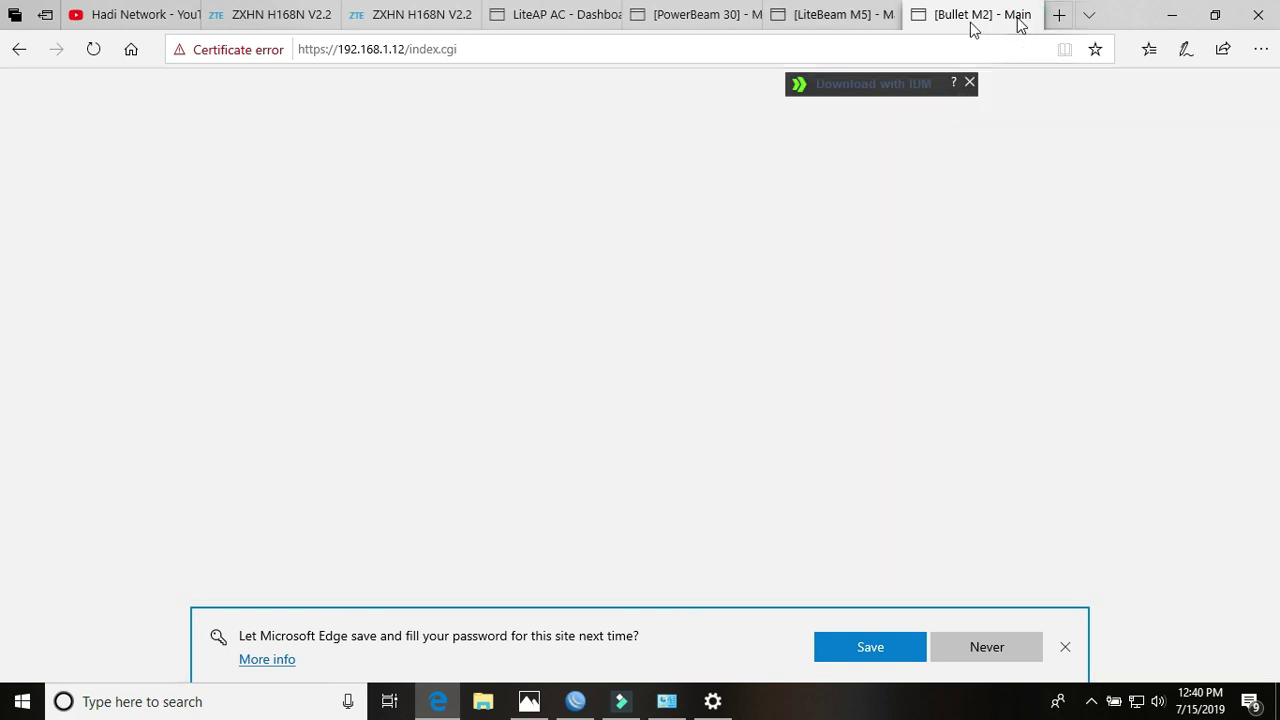
Close the LiteBeam M5 and PowerBeam 30 tabs, try 192.168.2.25, then open the taskbar network menu
click(1034, 16)
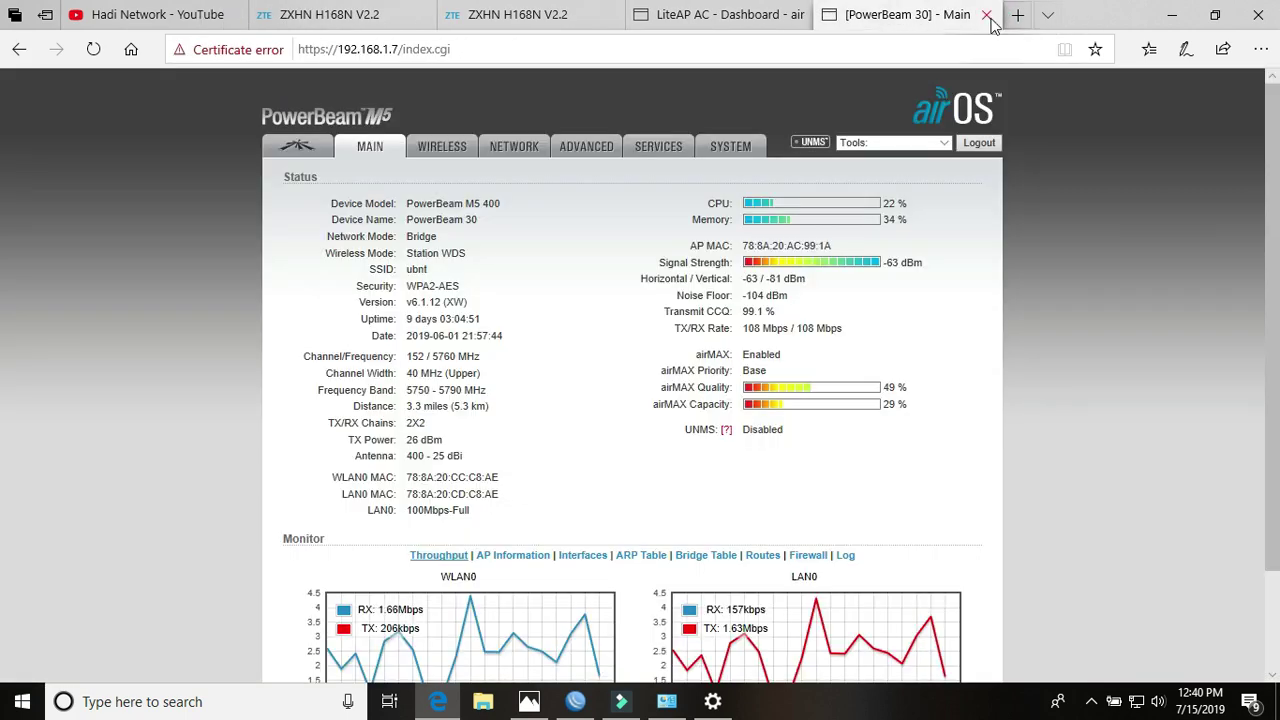
click(1064, 18)
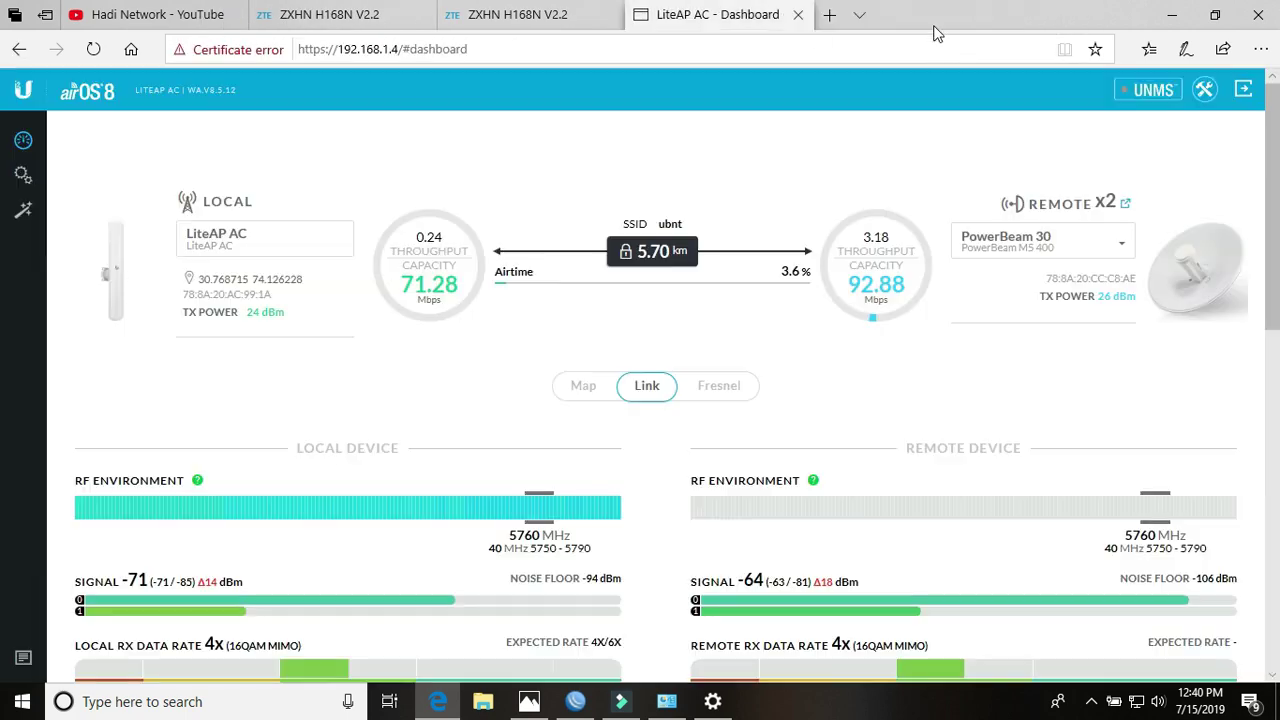
click(829, 15)
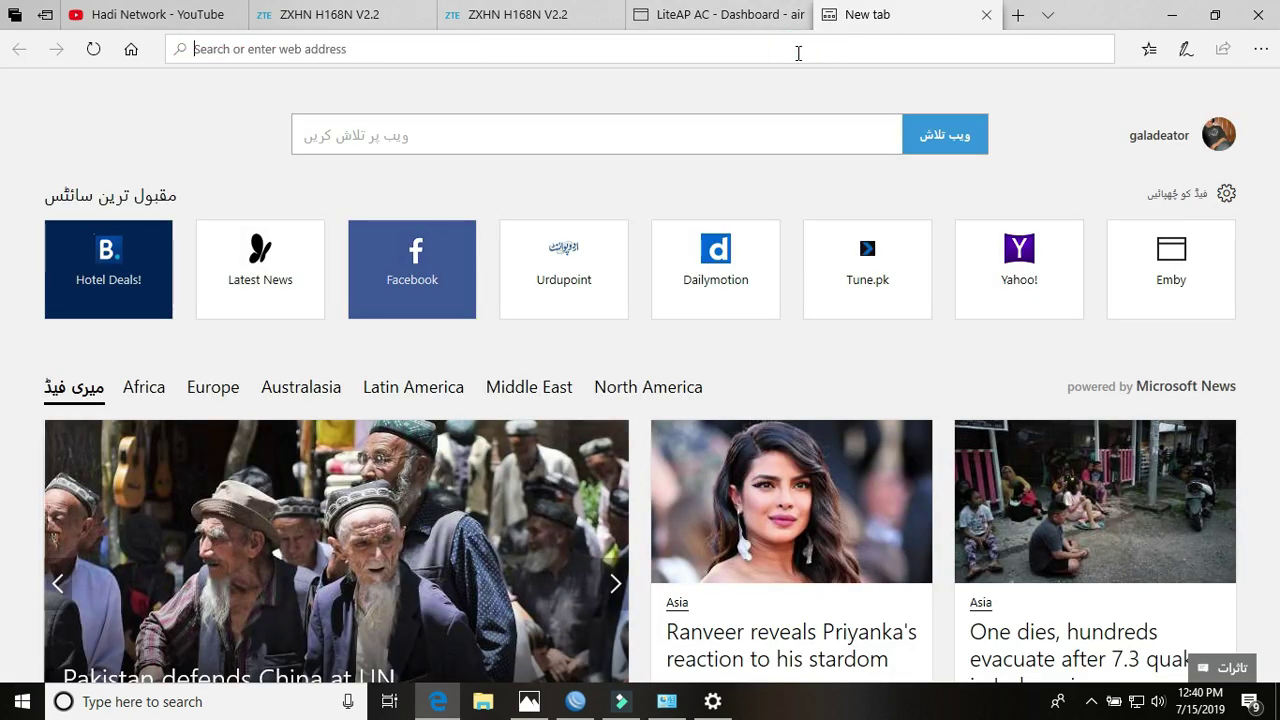
text(192.16)
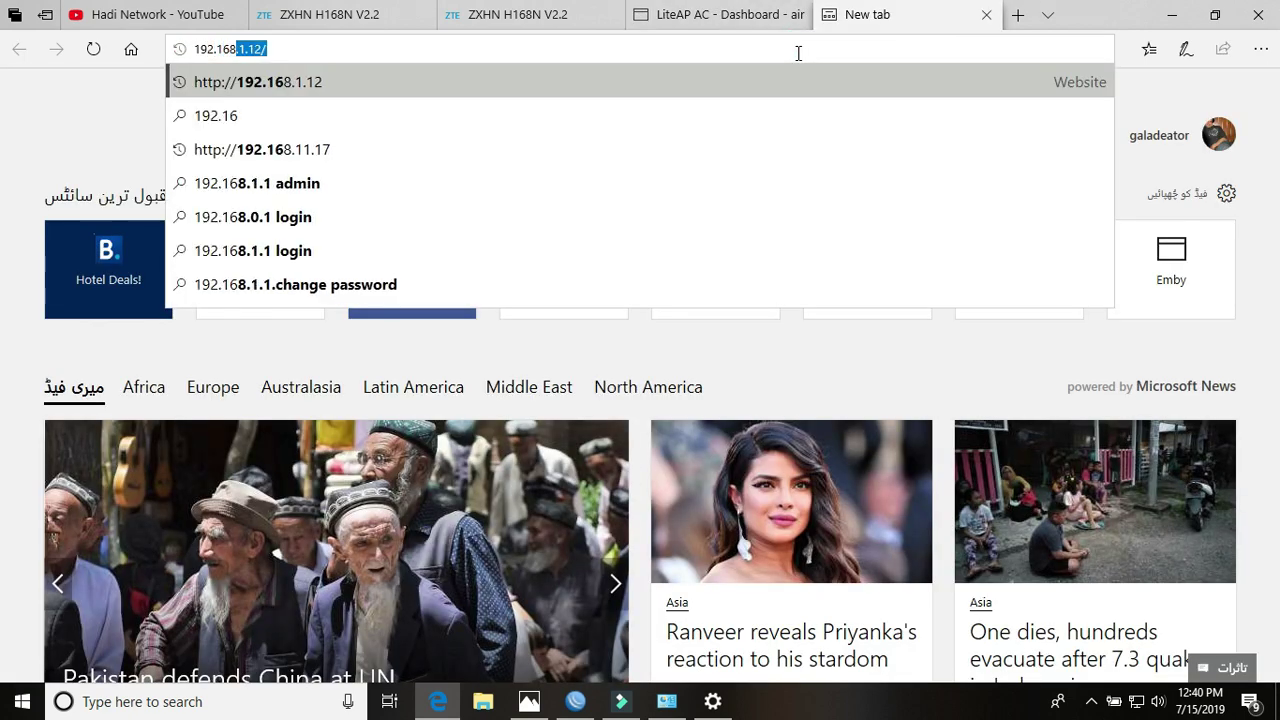
text(8.2.)
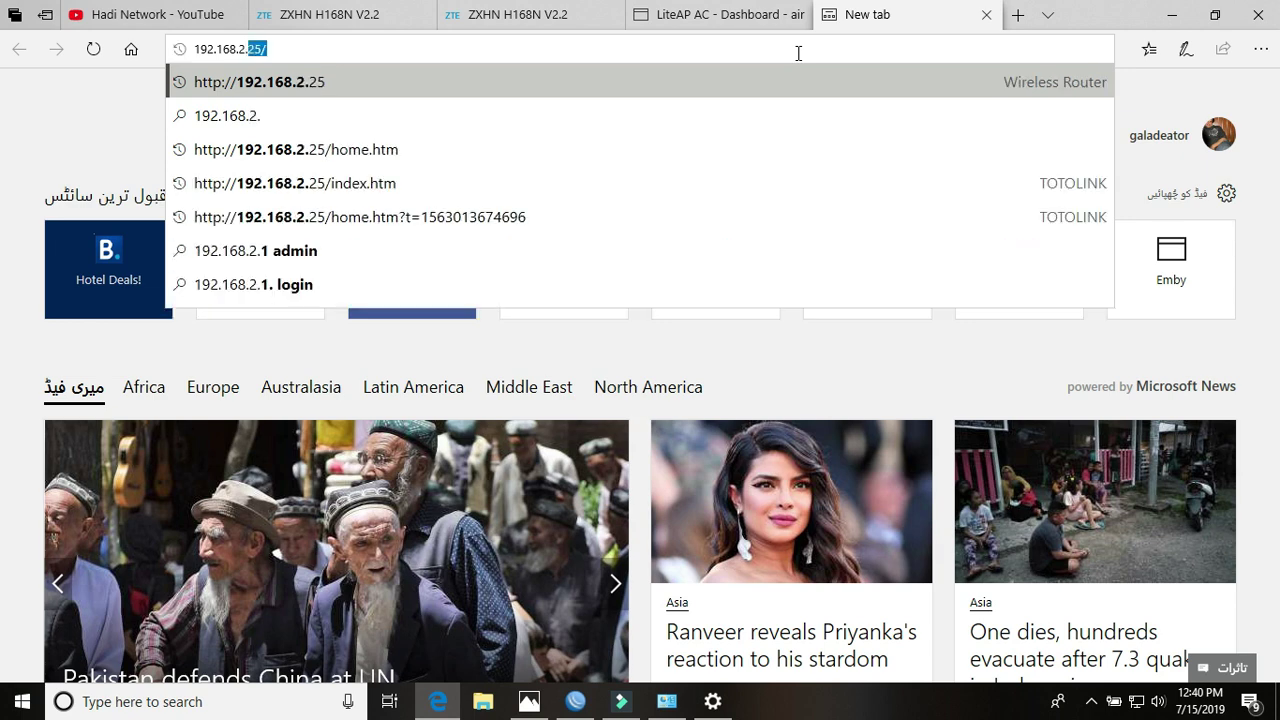
key(Right)
key(Return)
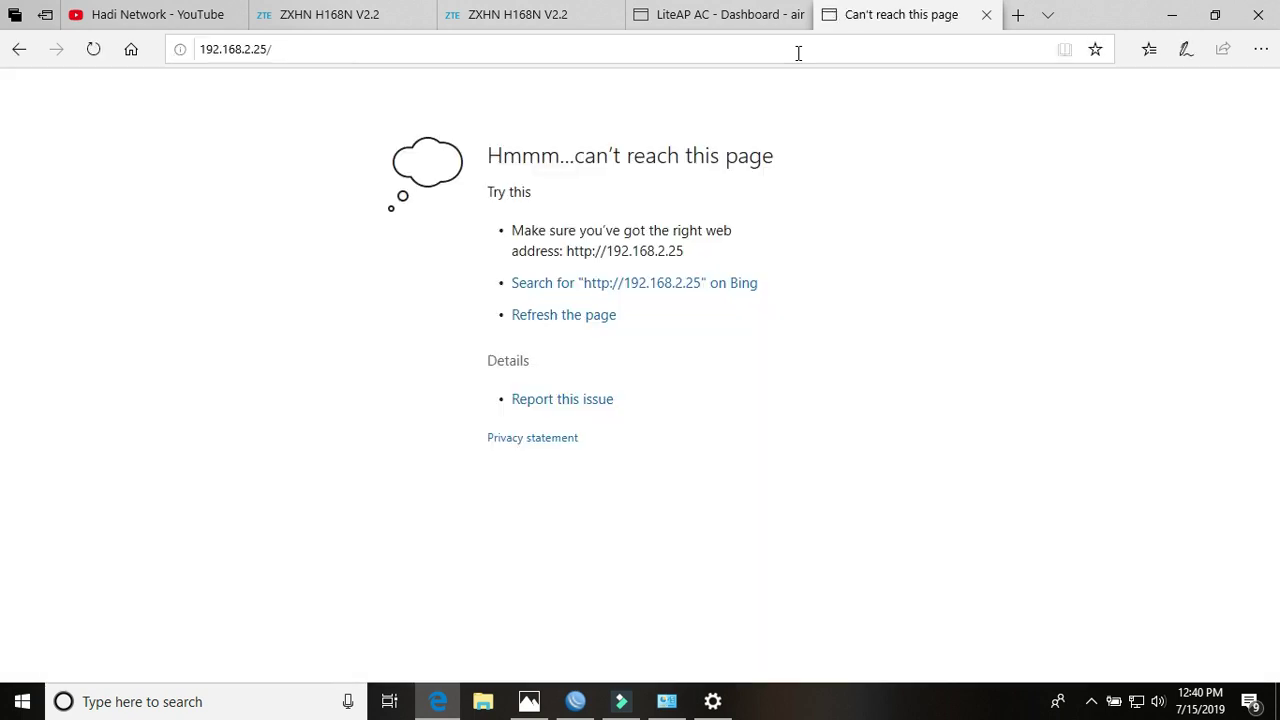
click(1137, 702)
right_click(1140, 705)
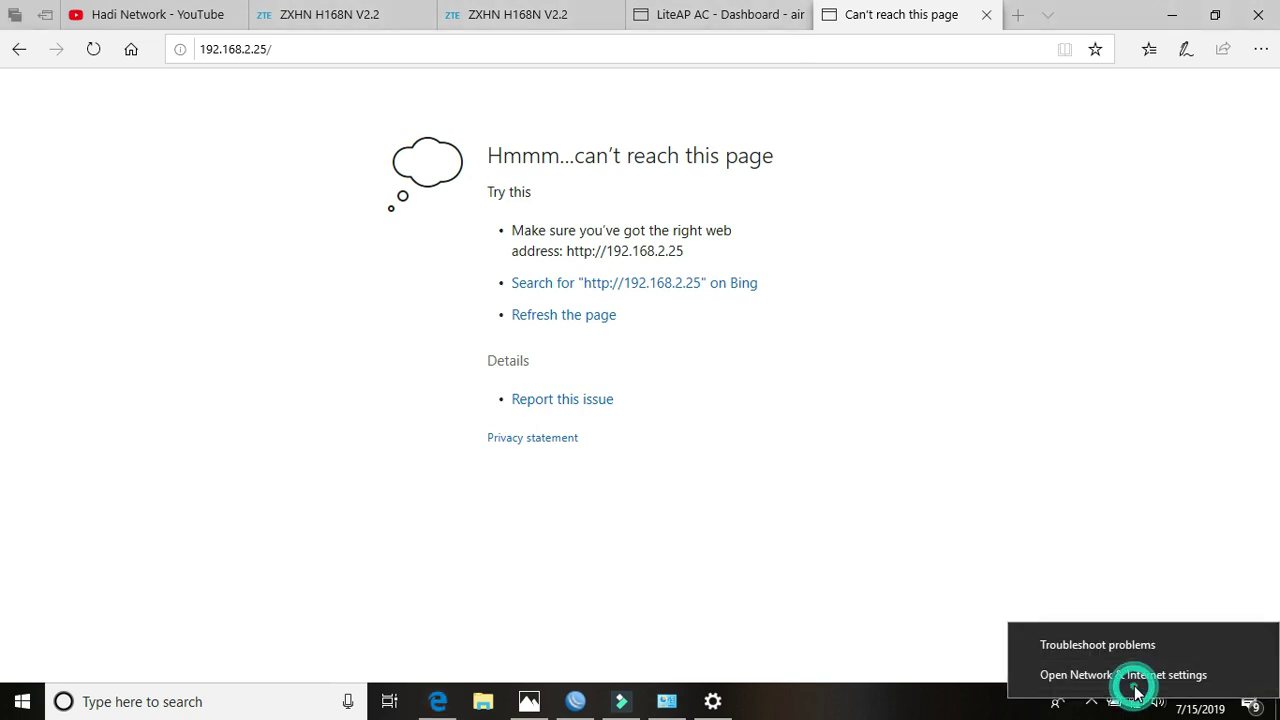
Open the Ethernet adapter's IPv4 properties via Network & Internet settings and adapter options
click(1137, 680)
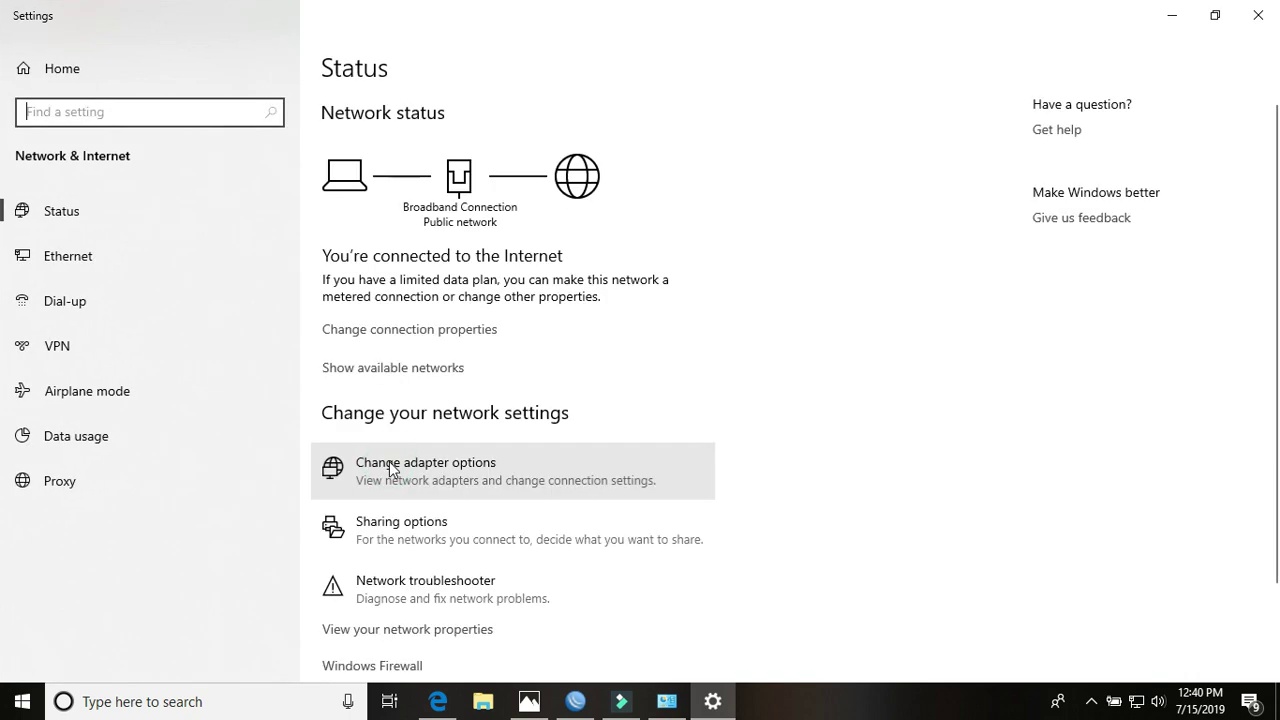
click(86, 262)
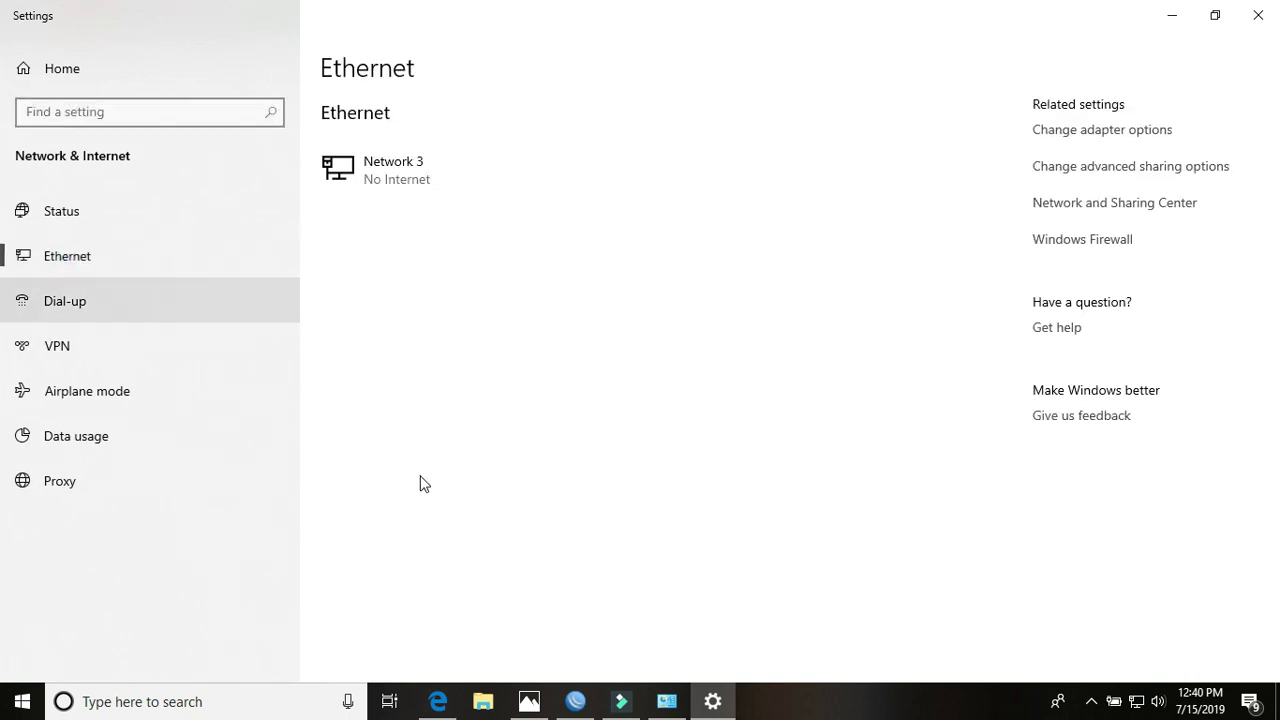
click(86, 220)
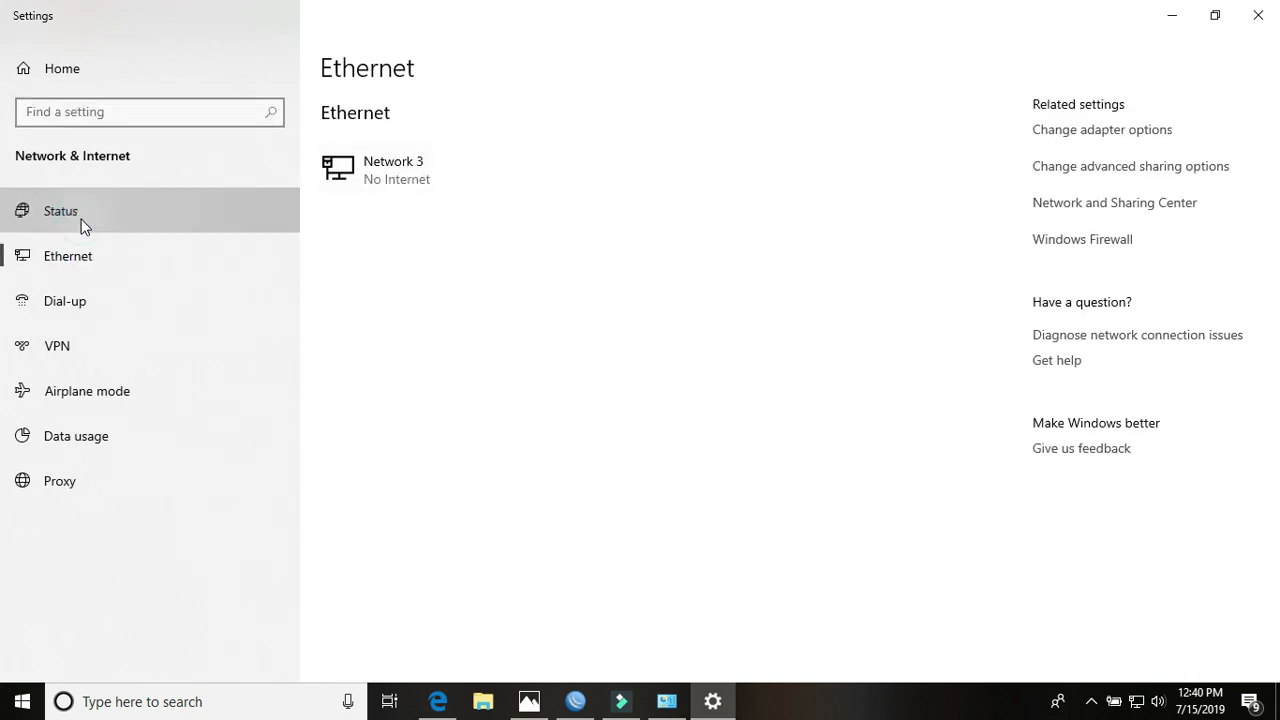
click(462, 472)
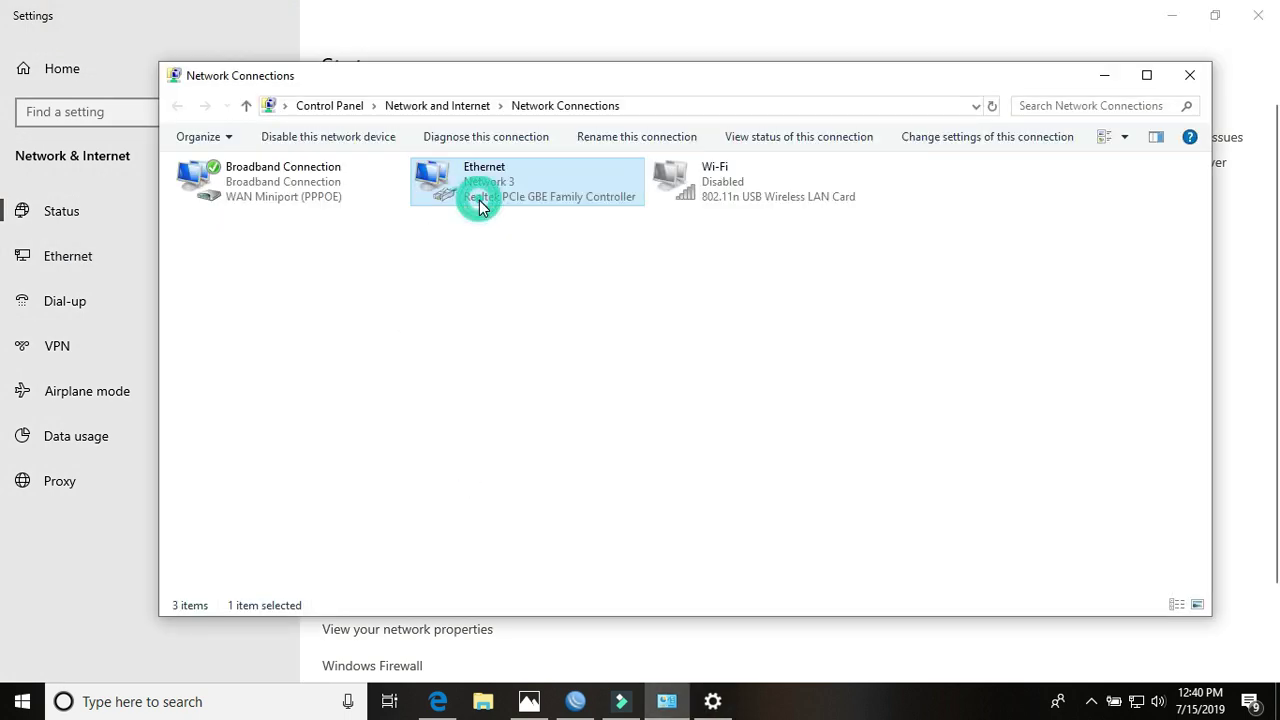
right_click(479, 200)
click(529, 375)
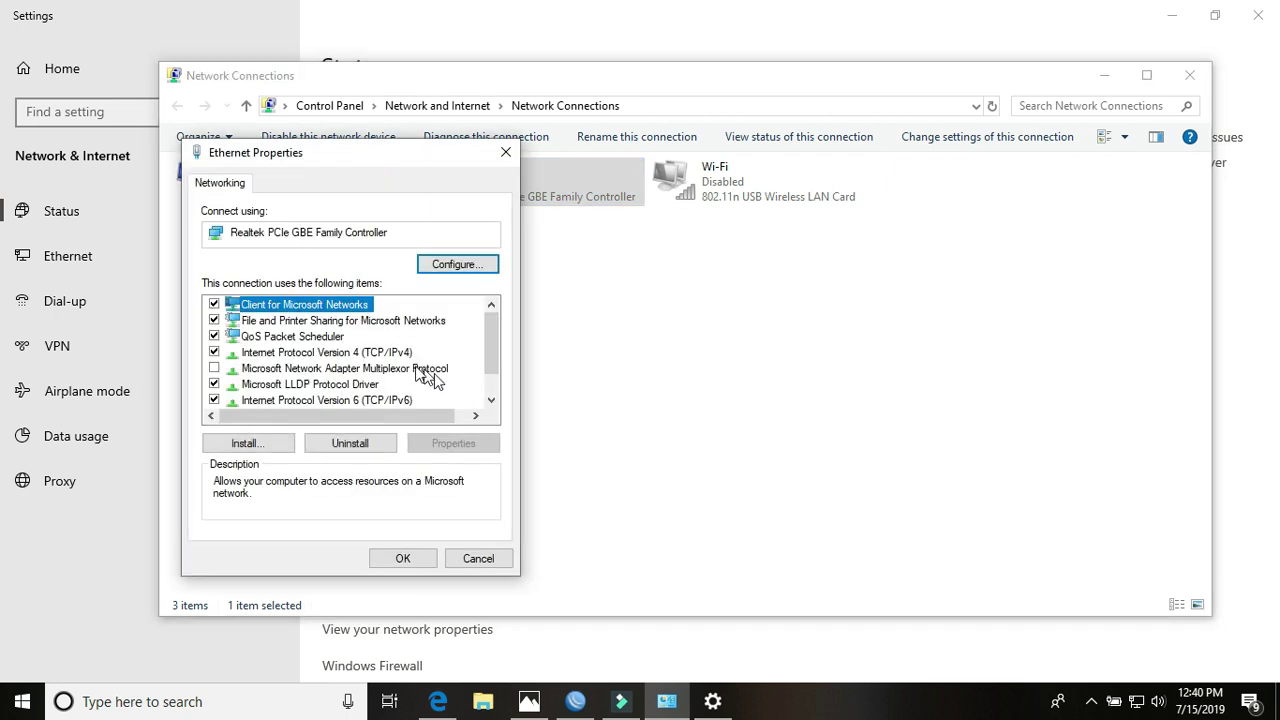
click(375, 356)
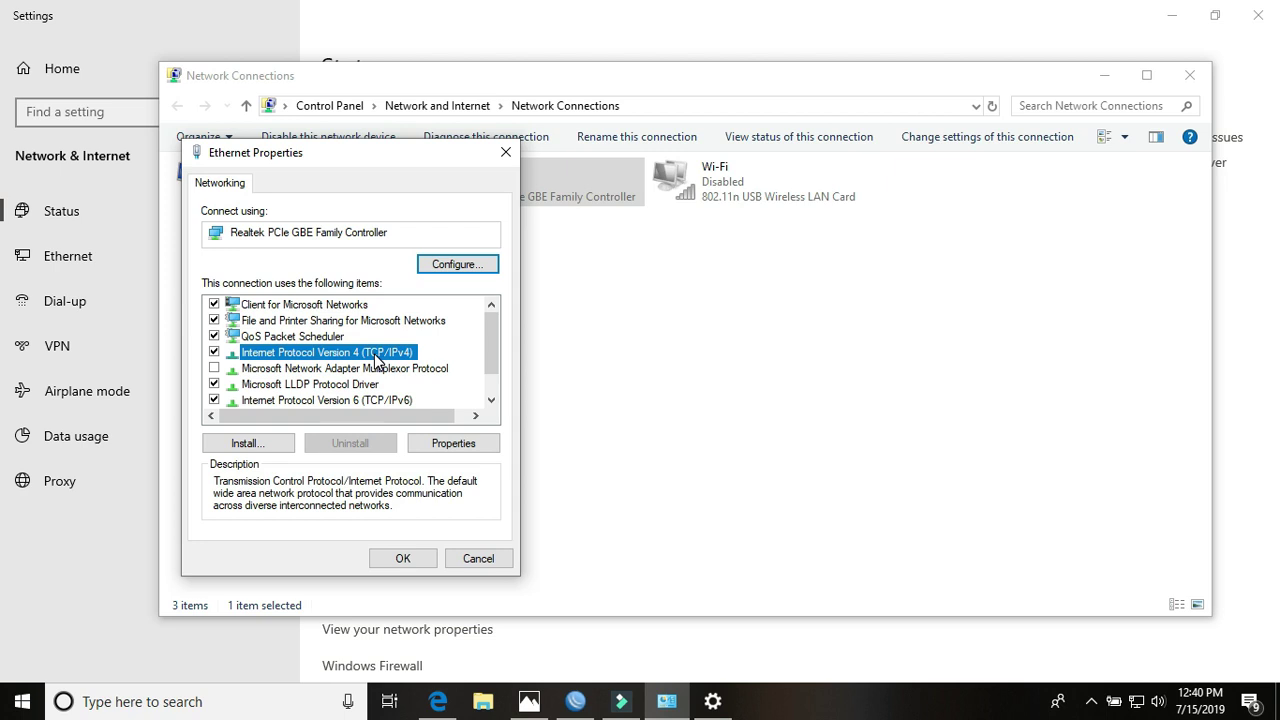
double_click(375, 356)
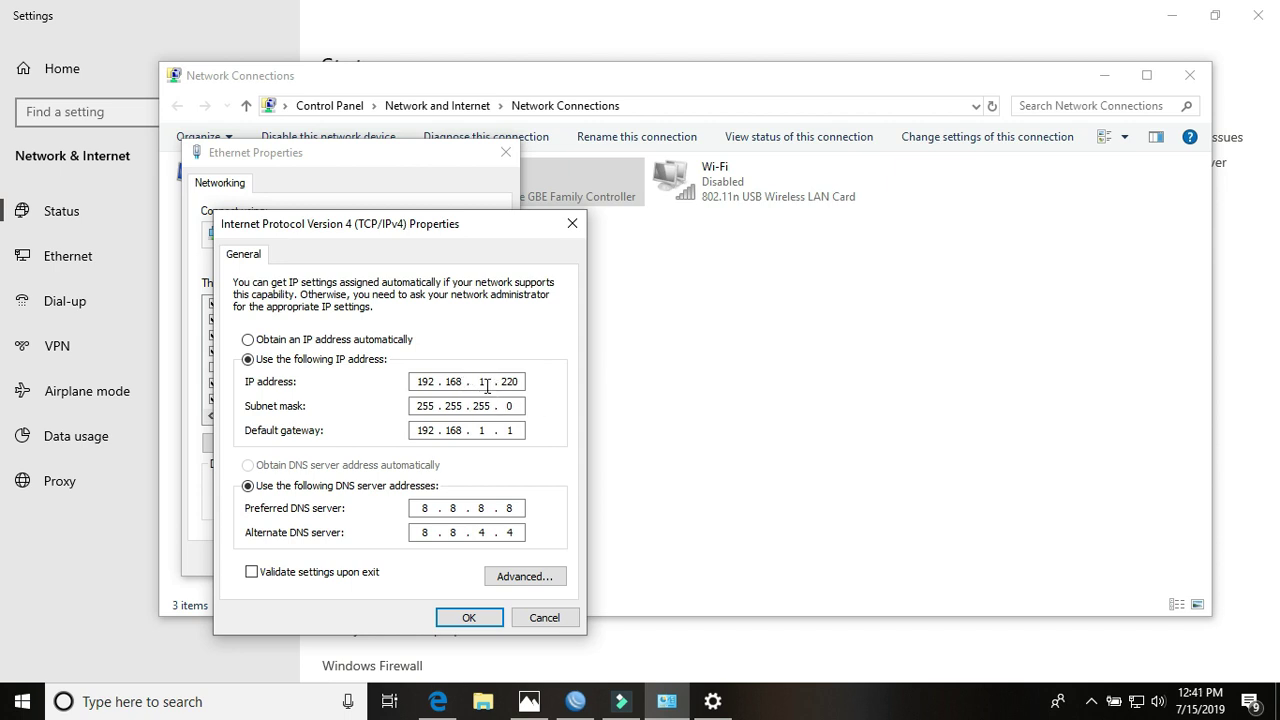
Add 192.168.2.20 with mask 255.255.255.0 as an extra address and confirm all dialogs
click(537, 576)
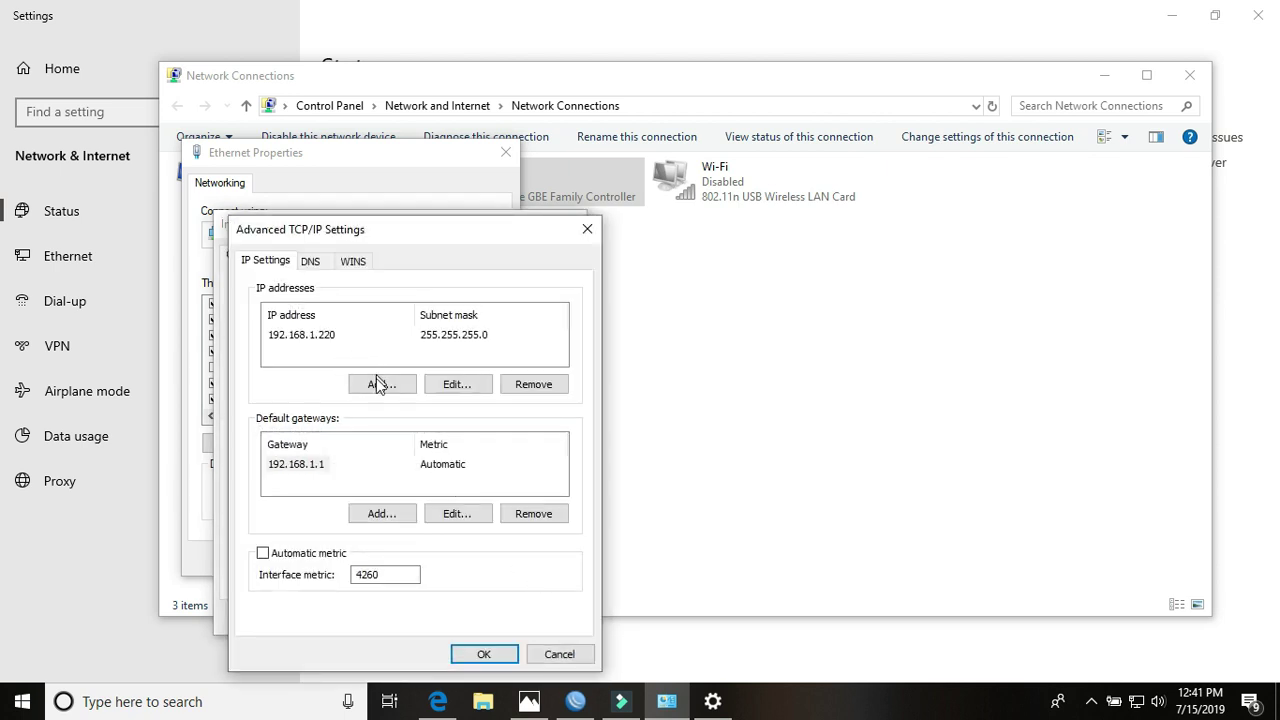
click(378, 386)
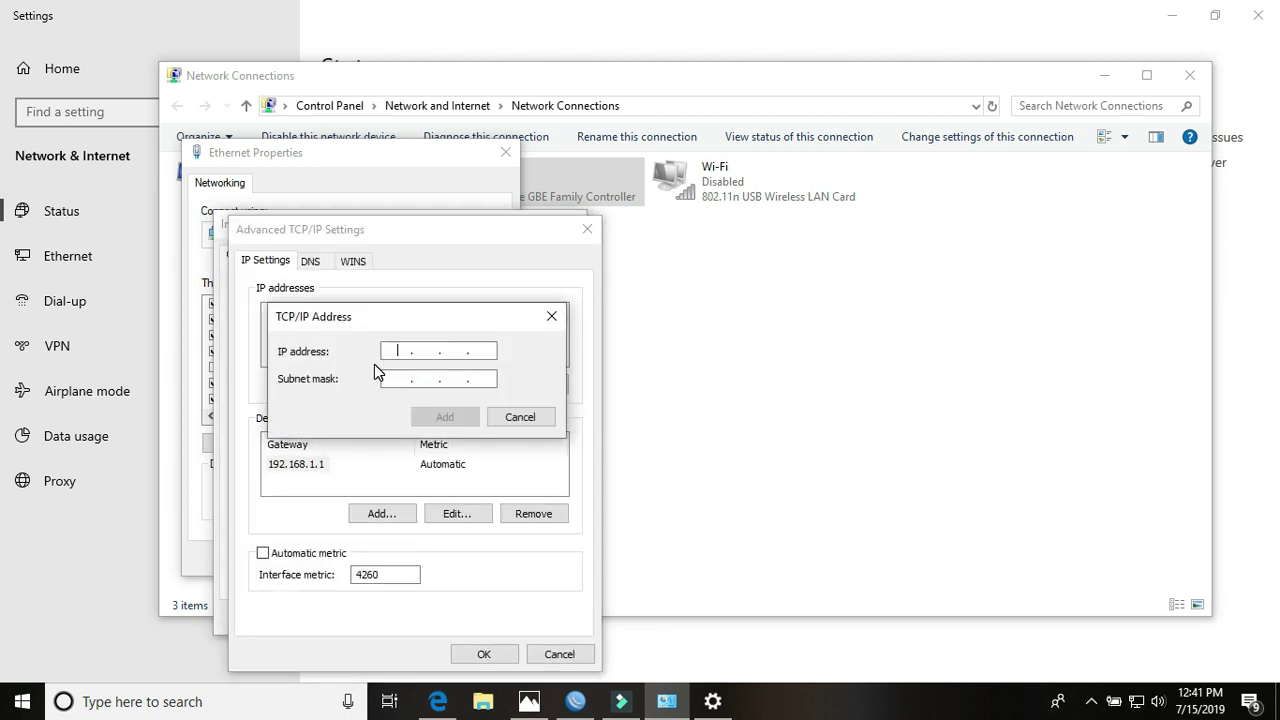
text(192 . 1)
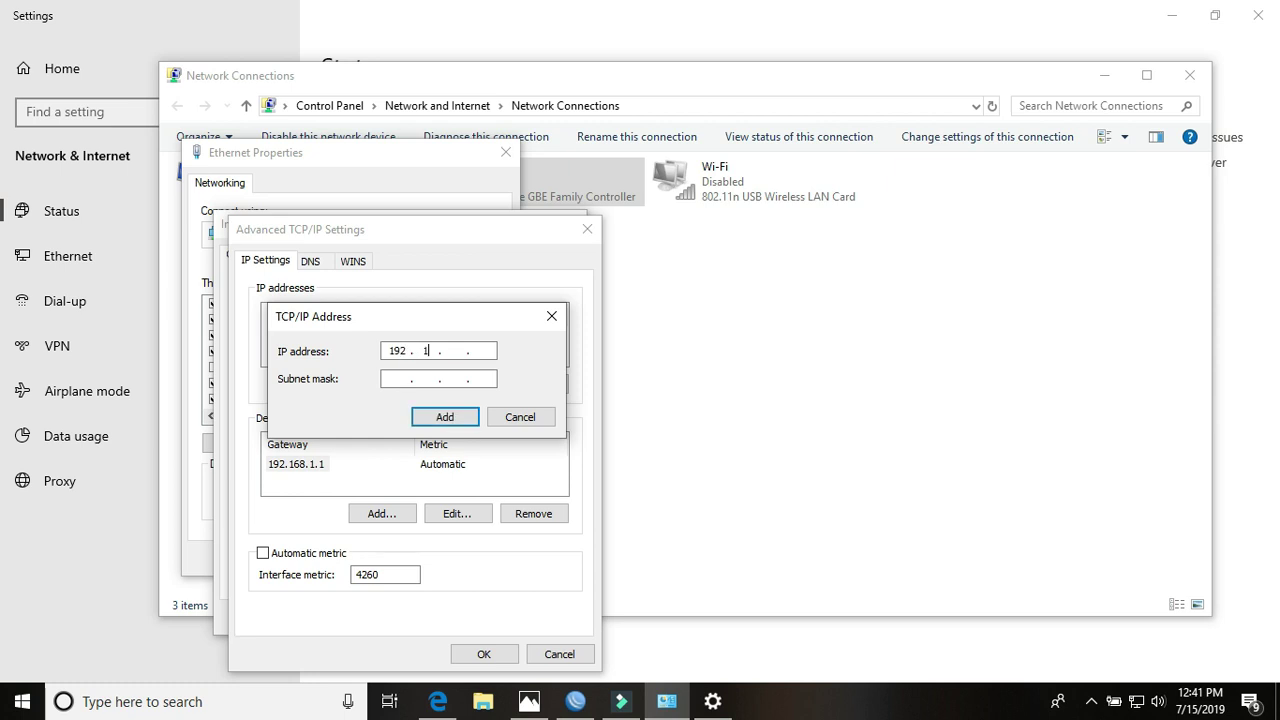
text(68)
text(2.20)
key(Tab)
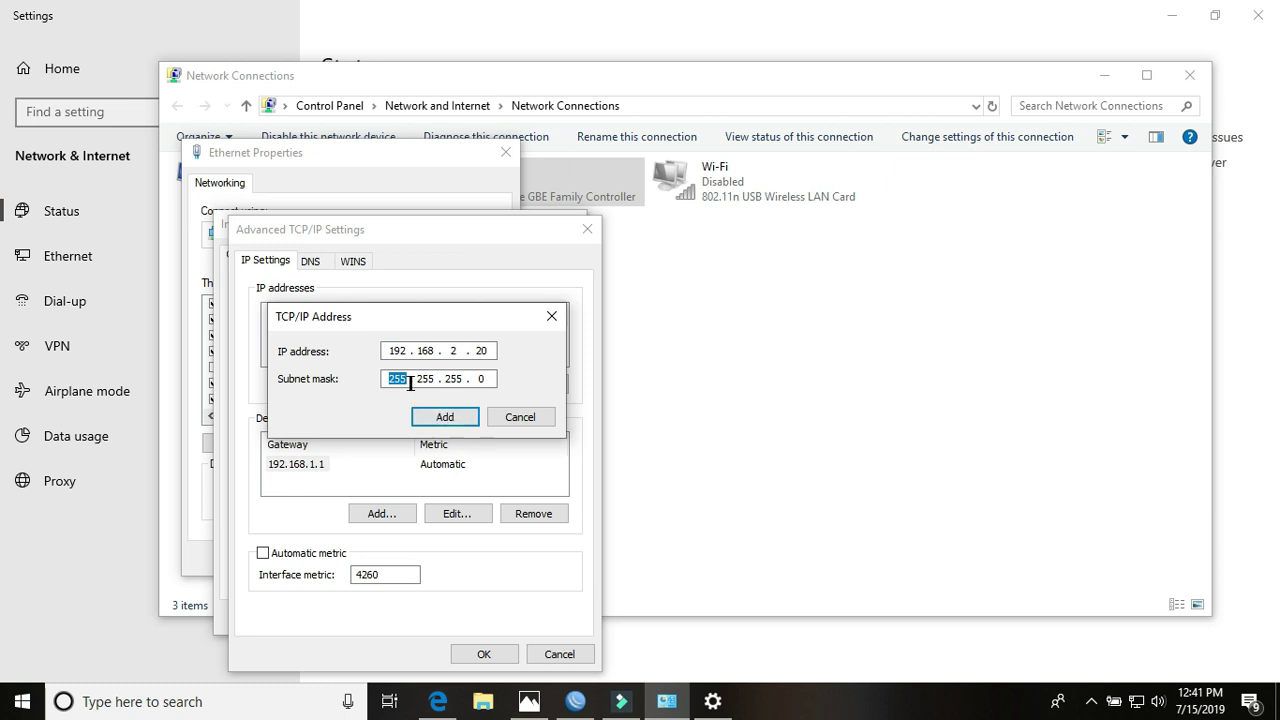
click(460, 420)
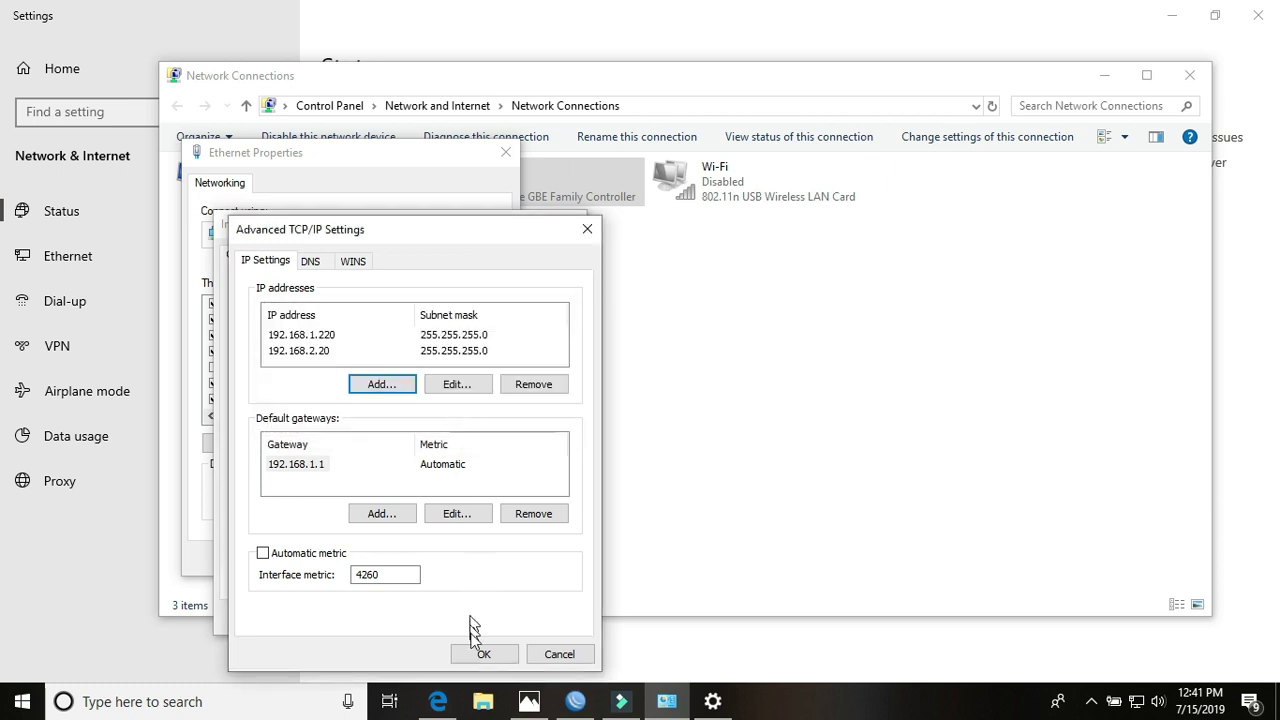
click(481, 654)
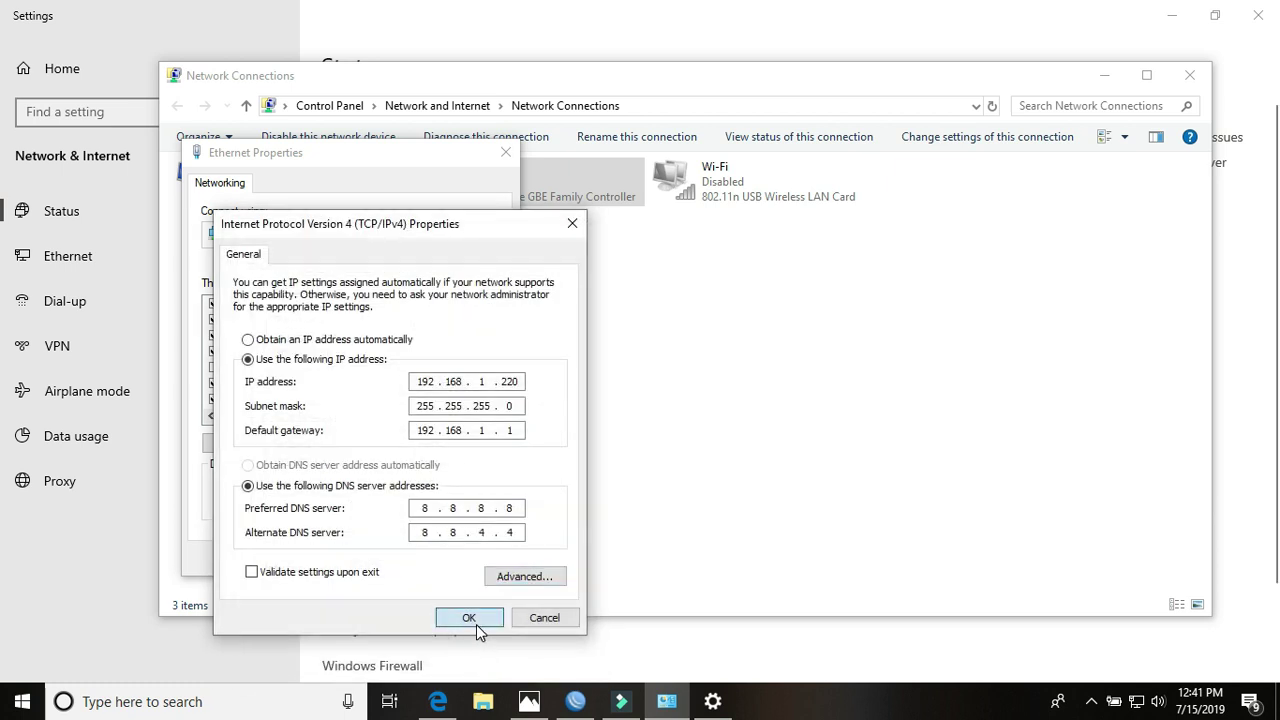
click(477, 620)
click(402, 558)
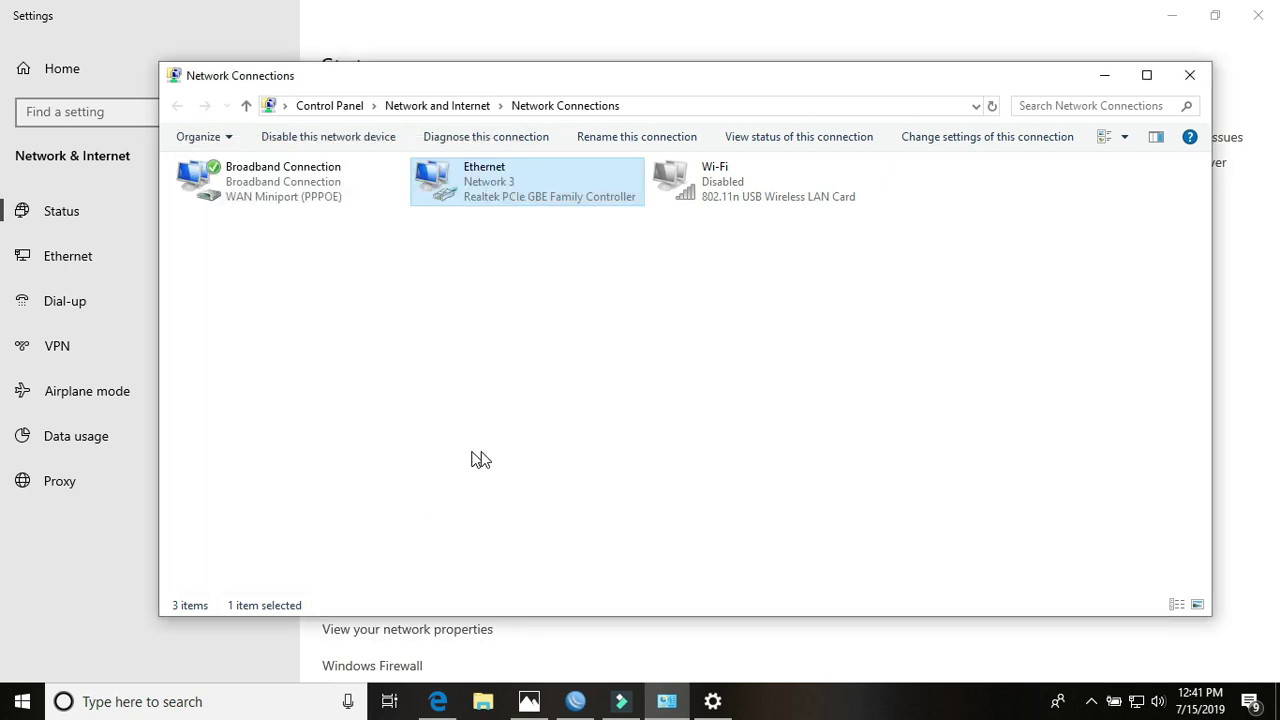
In Edge, load the device page at 192.168.2.25
click(440, 703)
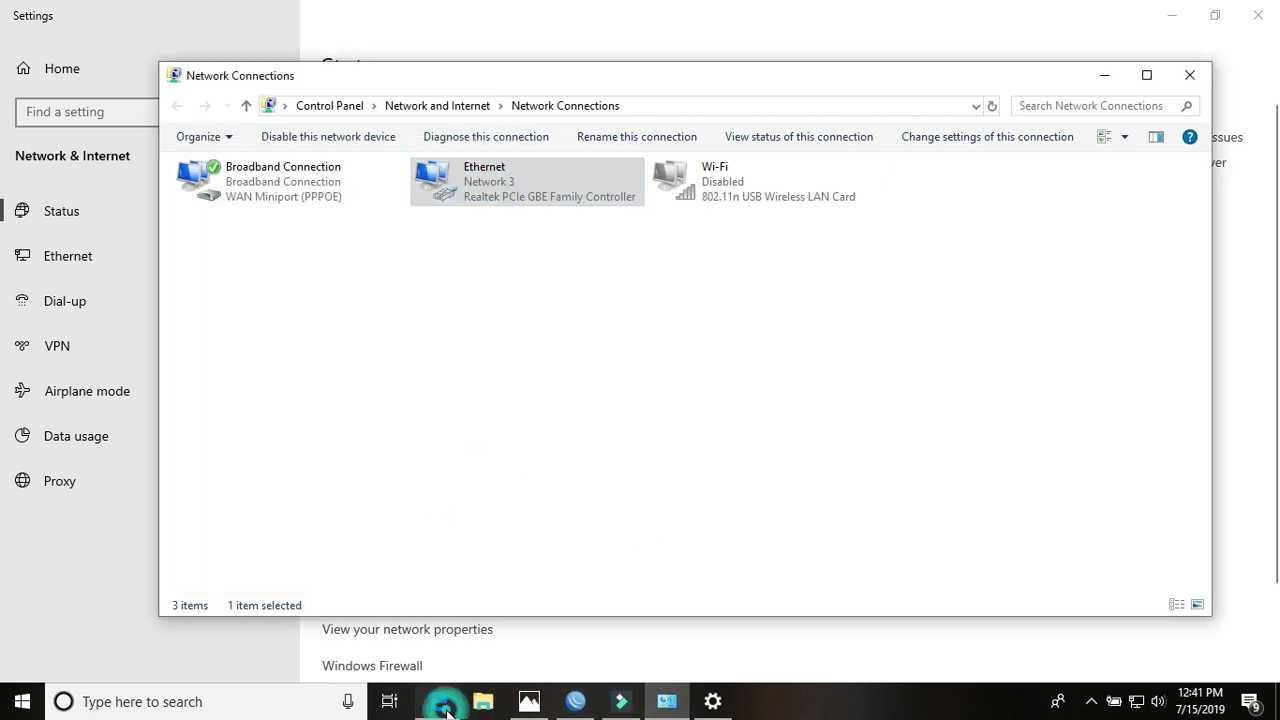
click(305, 50)
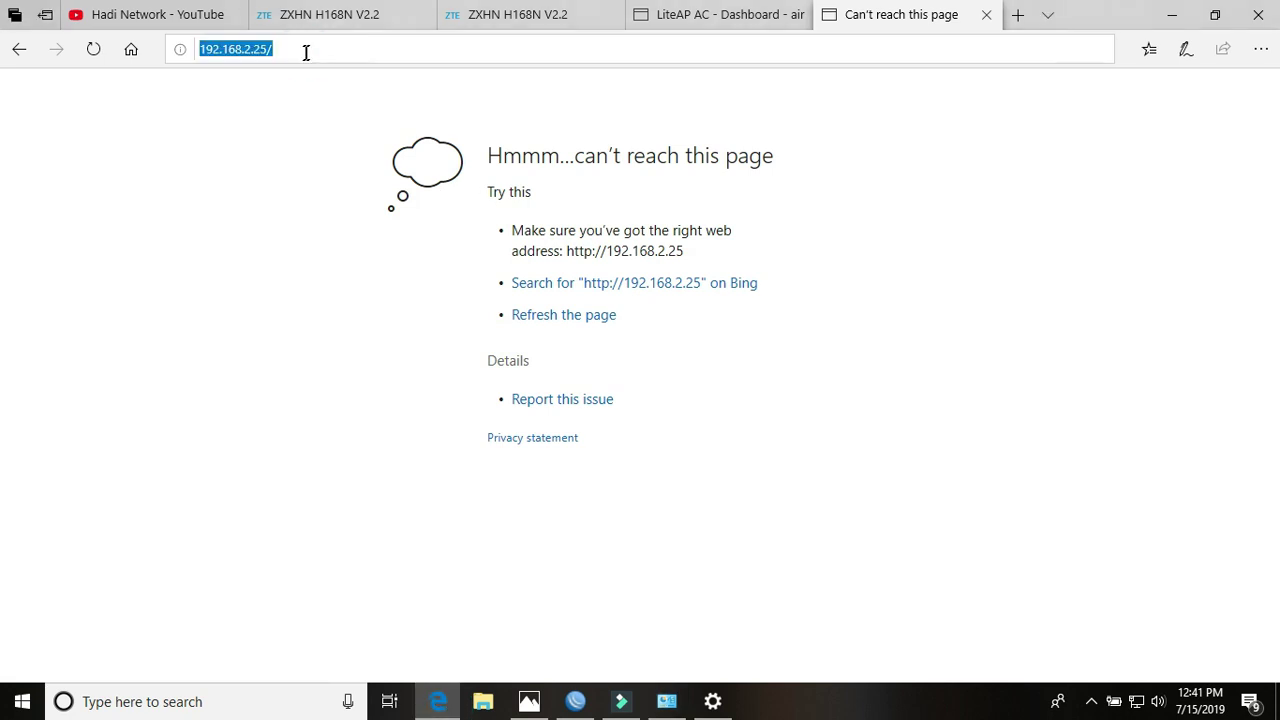
click(309, 52)
key(BackSpace)
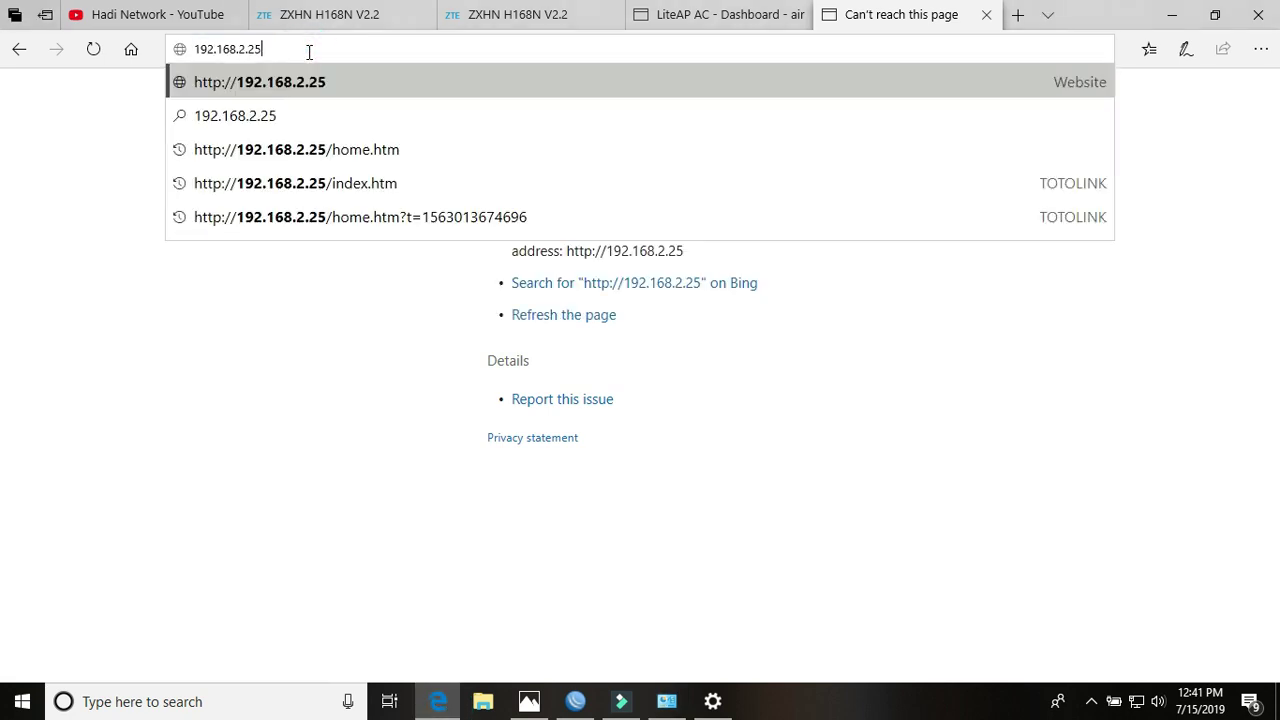
key(Return)
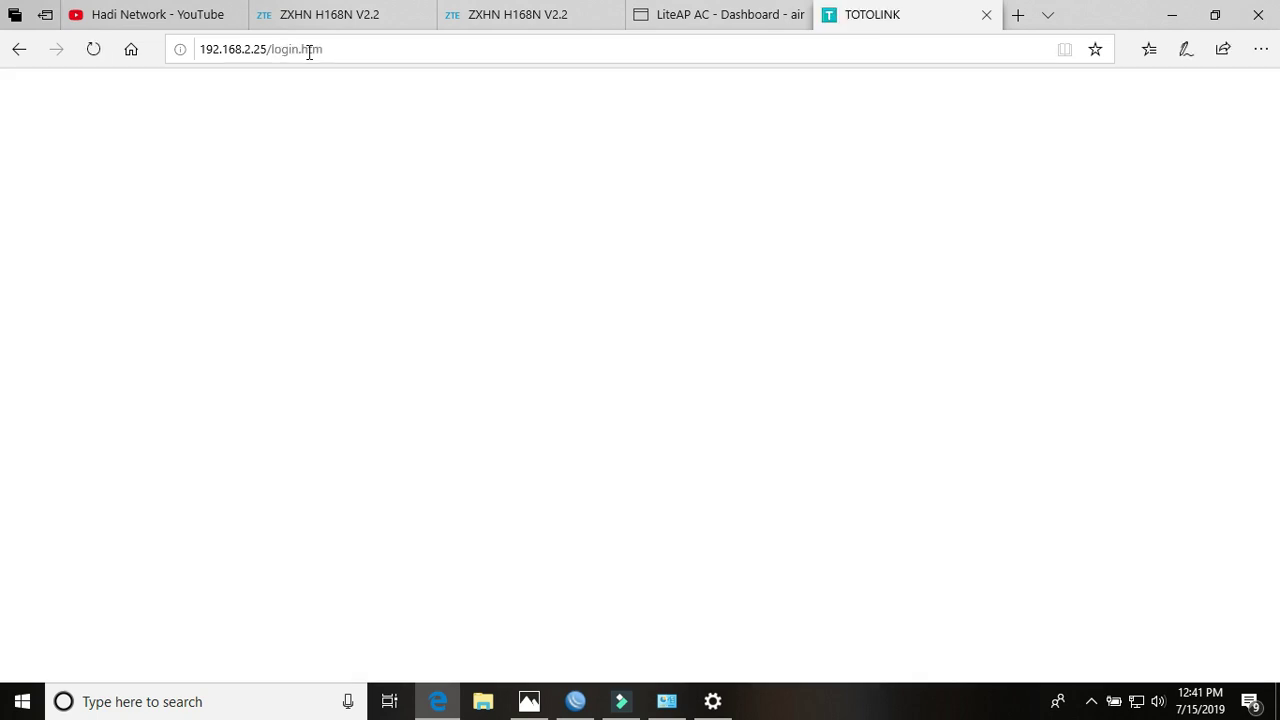
Log in to the TOTOLINK CP300 with the admin credentials to reach its Status page
text(admin)
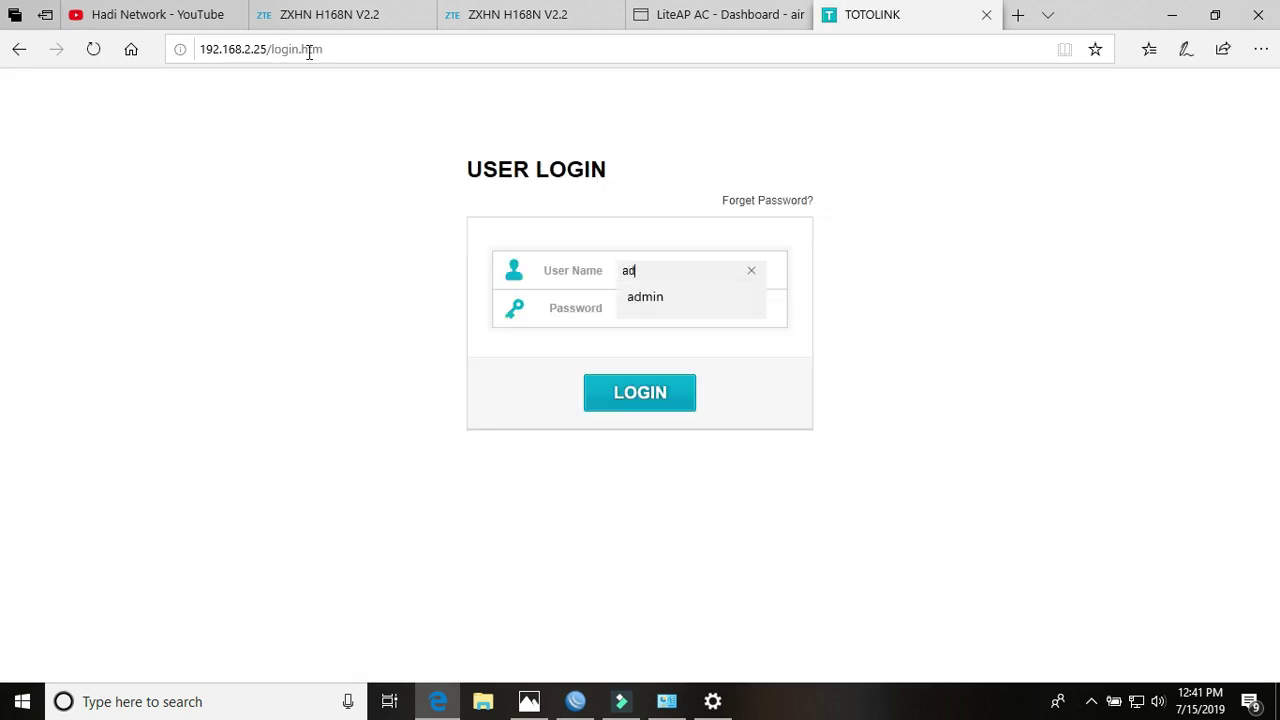
key(Tab)
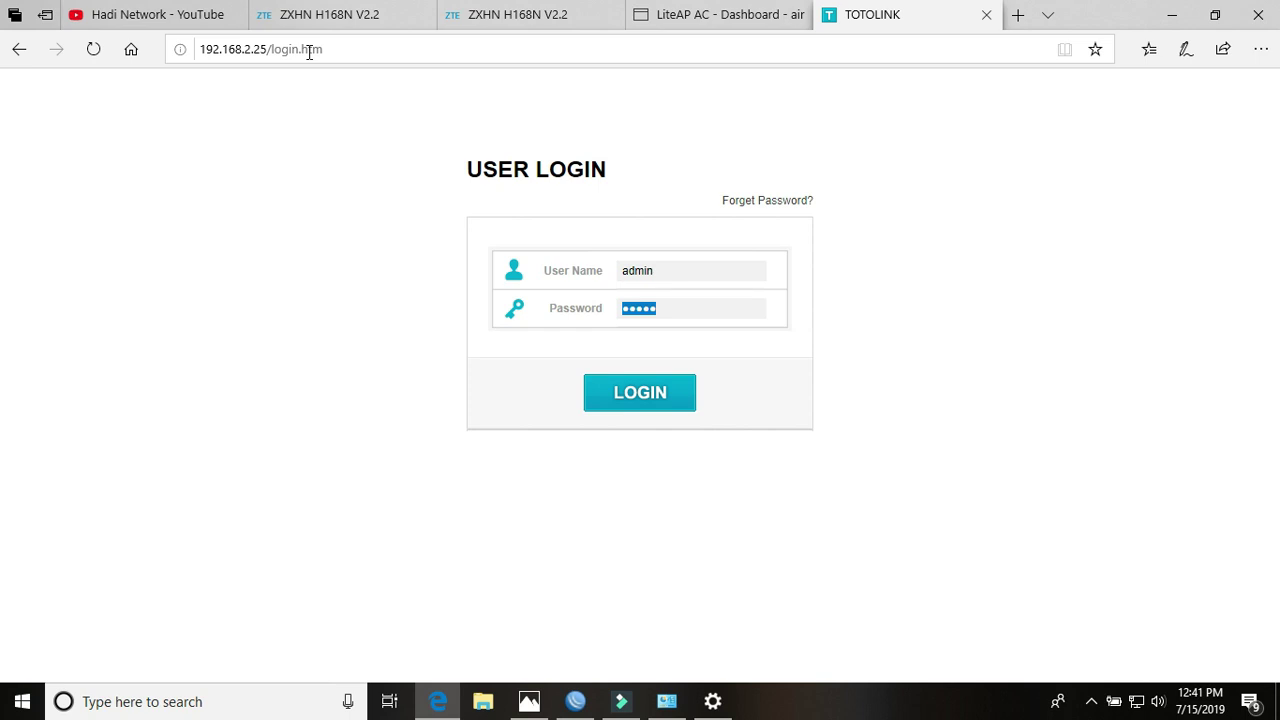
key(Return)
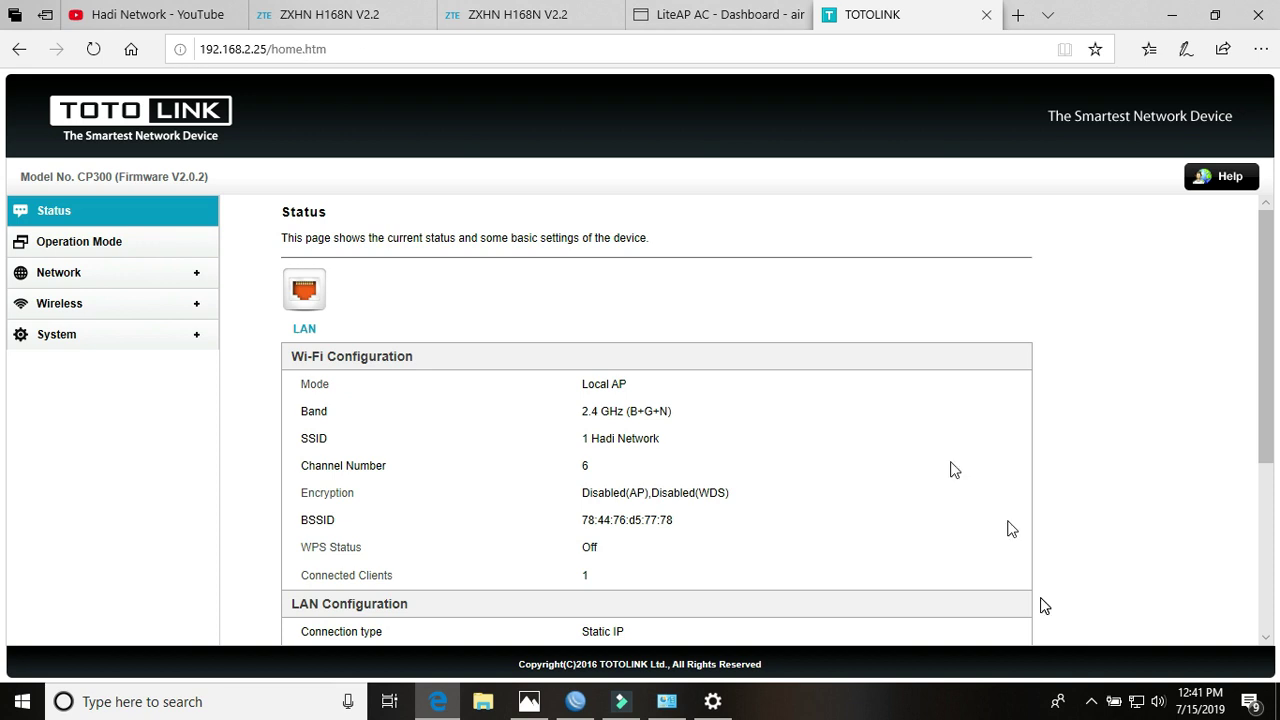
right_click(1136, 702)
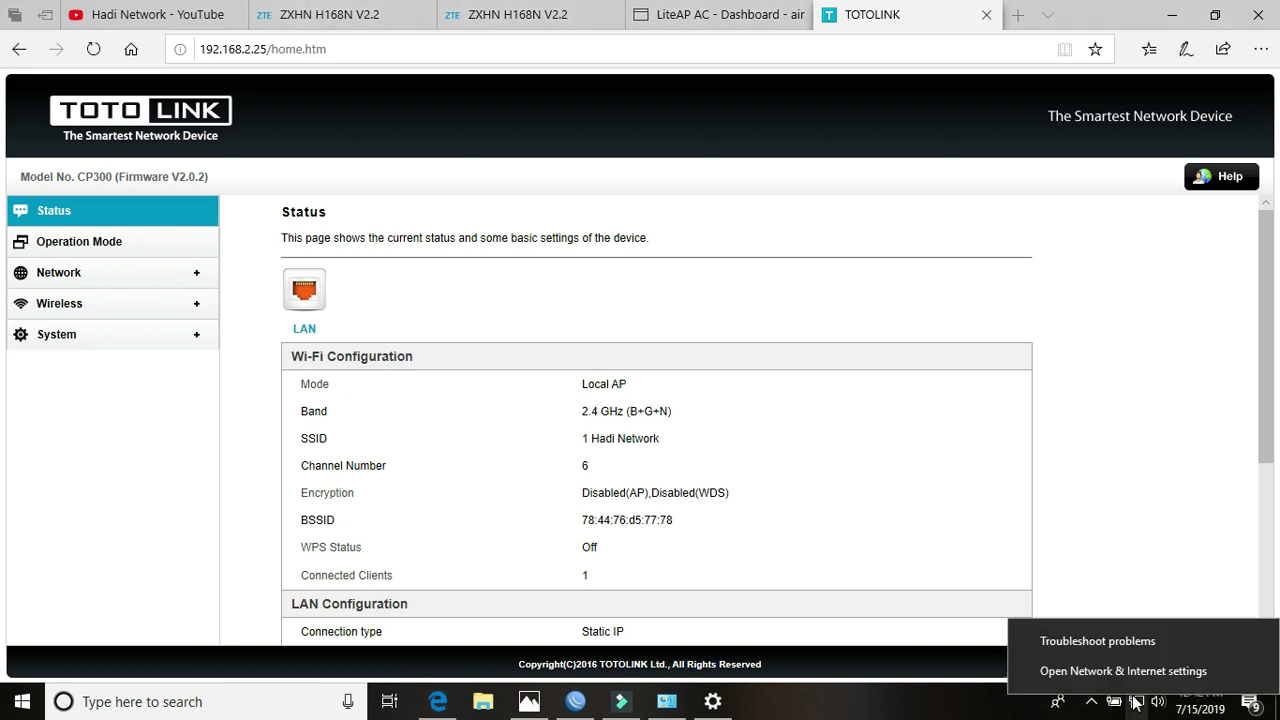
Open the Ethernet adapter's IPv4 properties from the network adapter list
click(1108, 672)
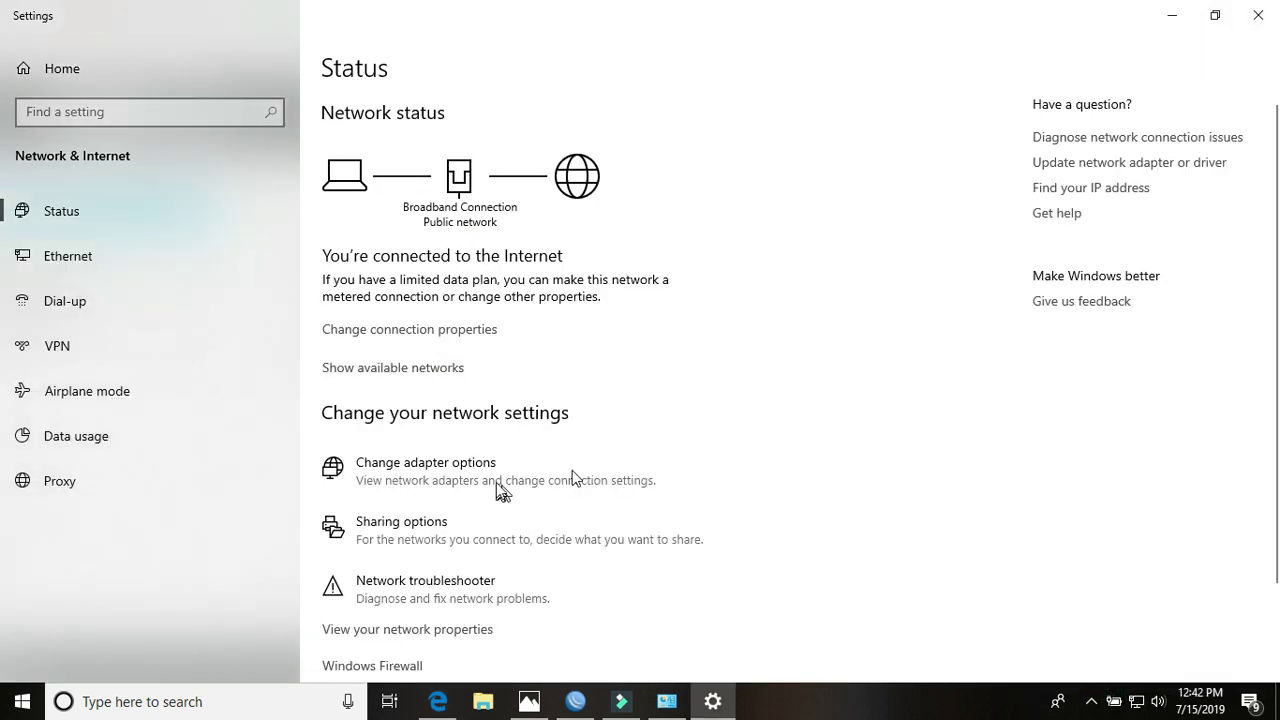
click(496, 479)
click(464, 173)
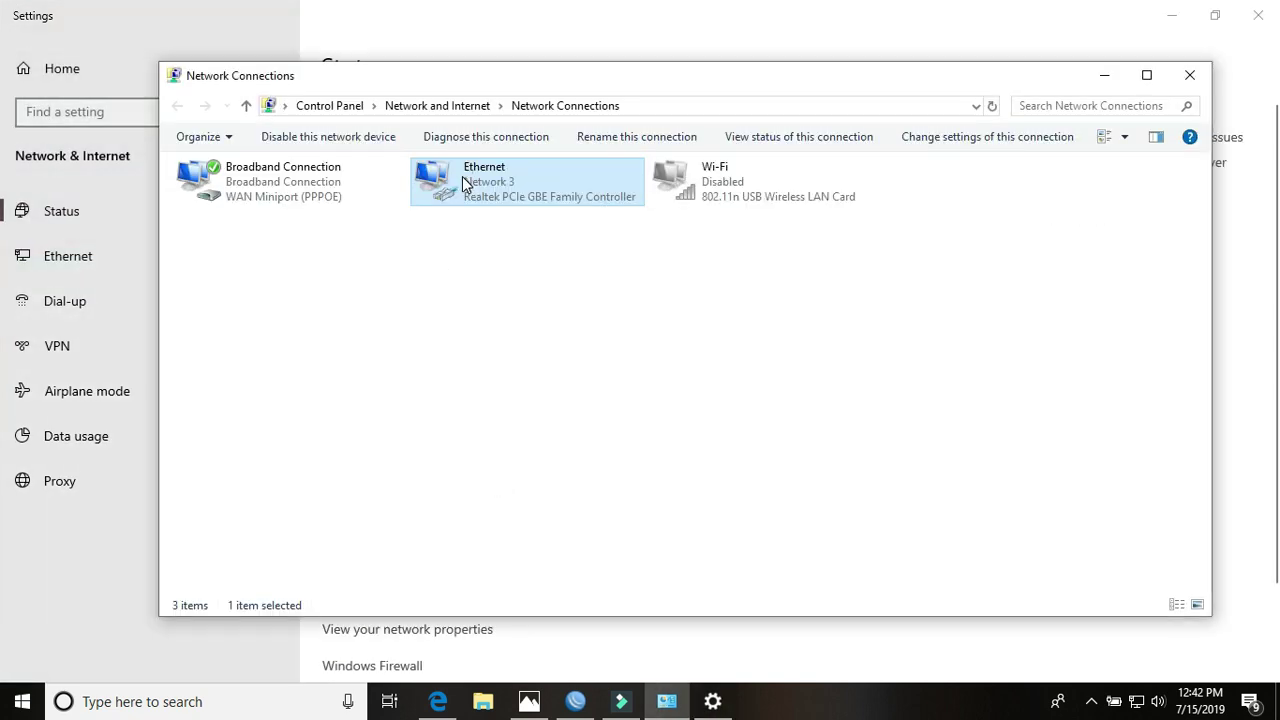
right_click(462, 176)
click(514, 362)
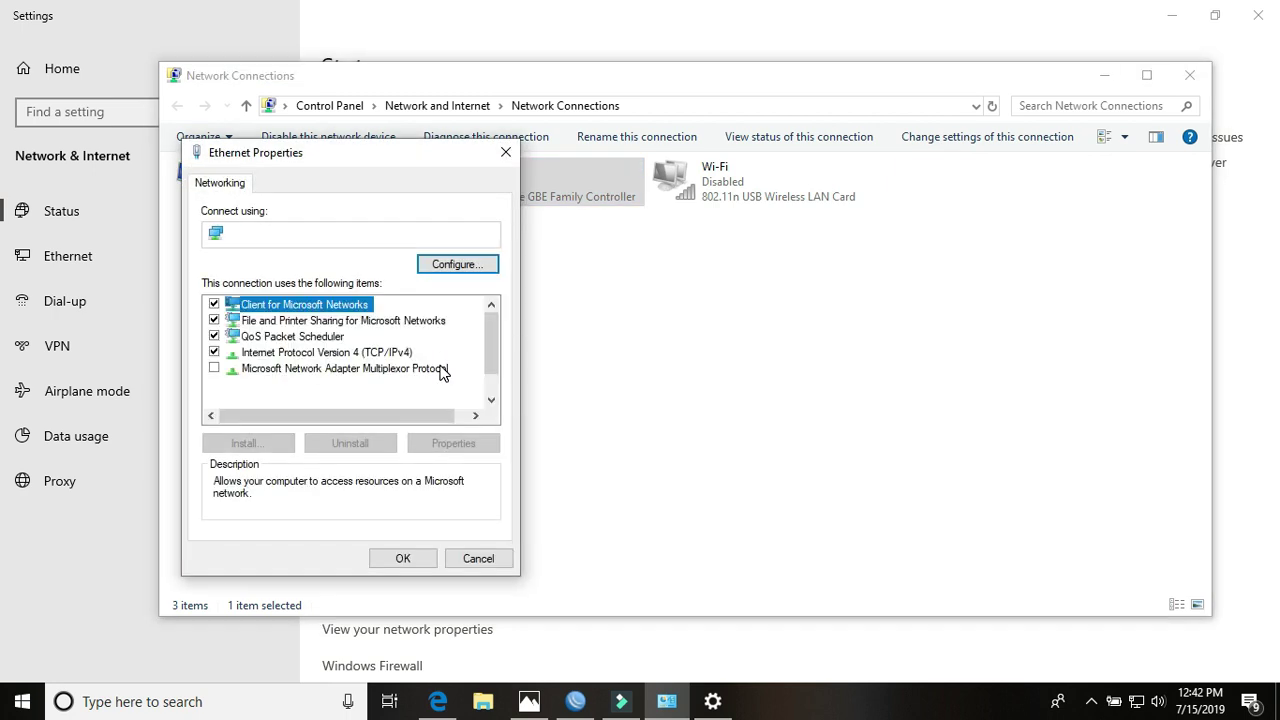
double_click(400, 353)
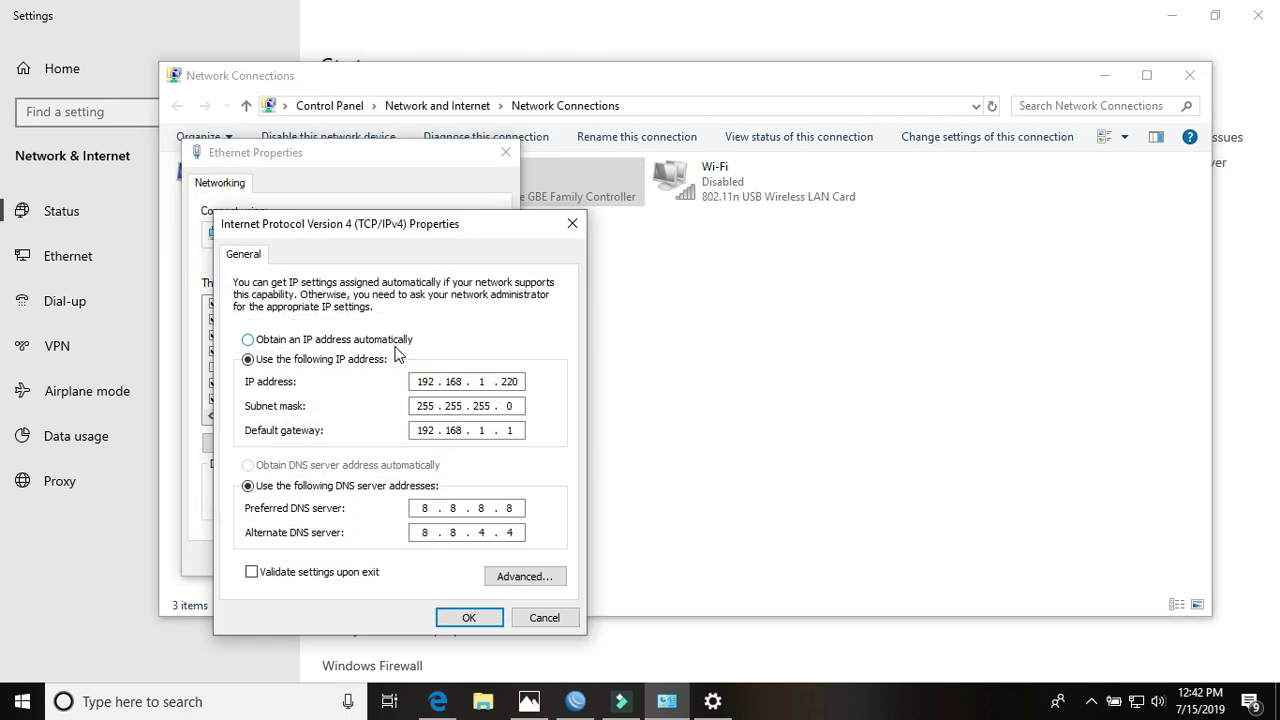
Add 192.168.3.100 with mask 255.255.255.0 in Advanced TCP/IP settings and confirm all dialogs
click(540, 582)
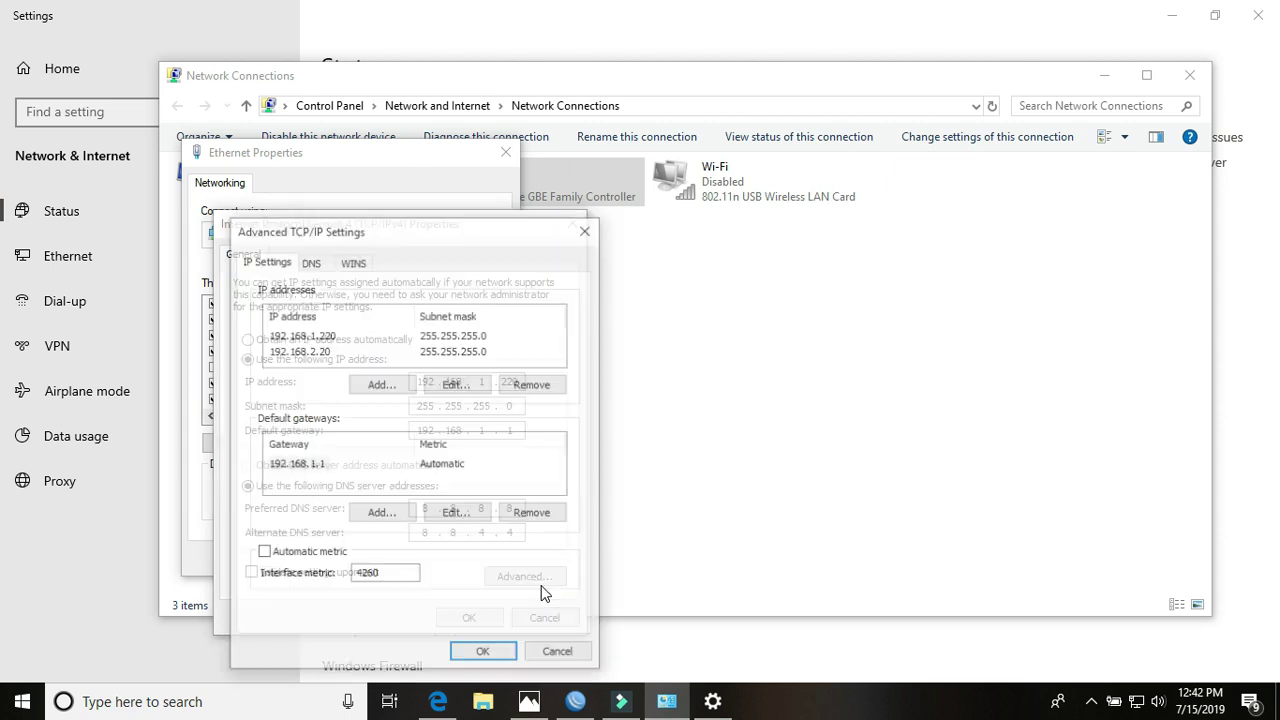
click(390, 381)
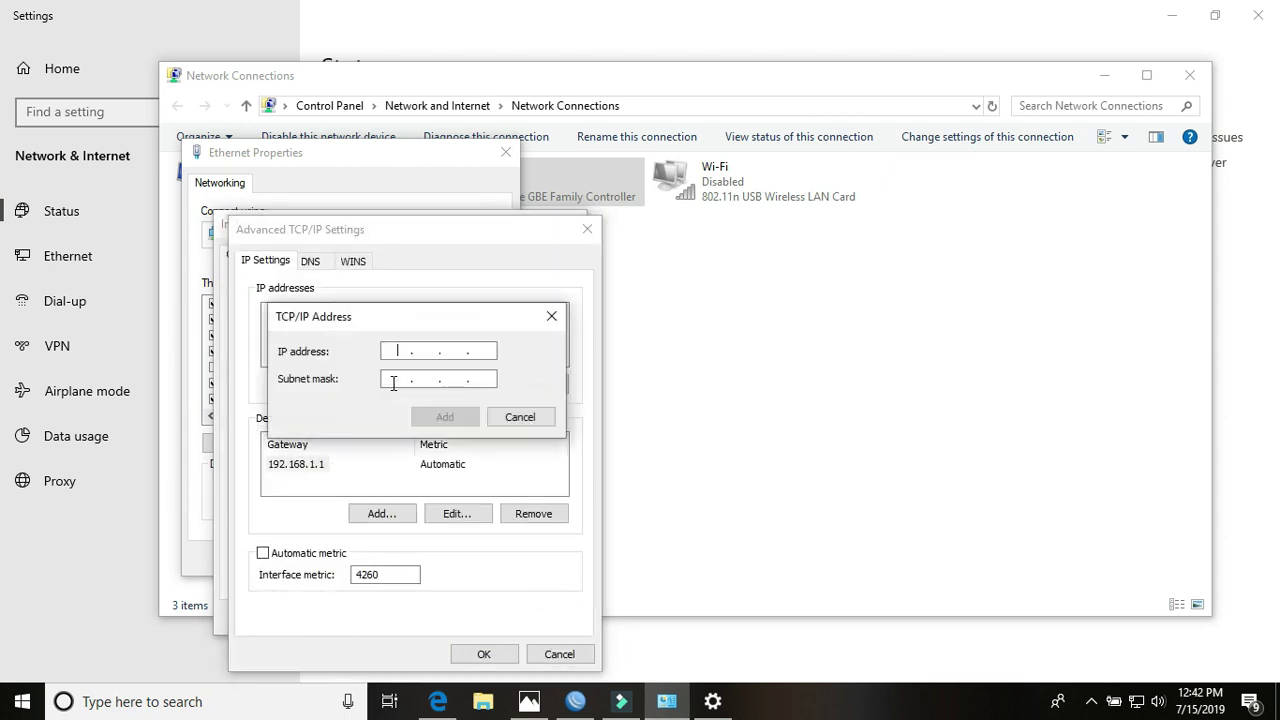
text(192.16)
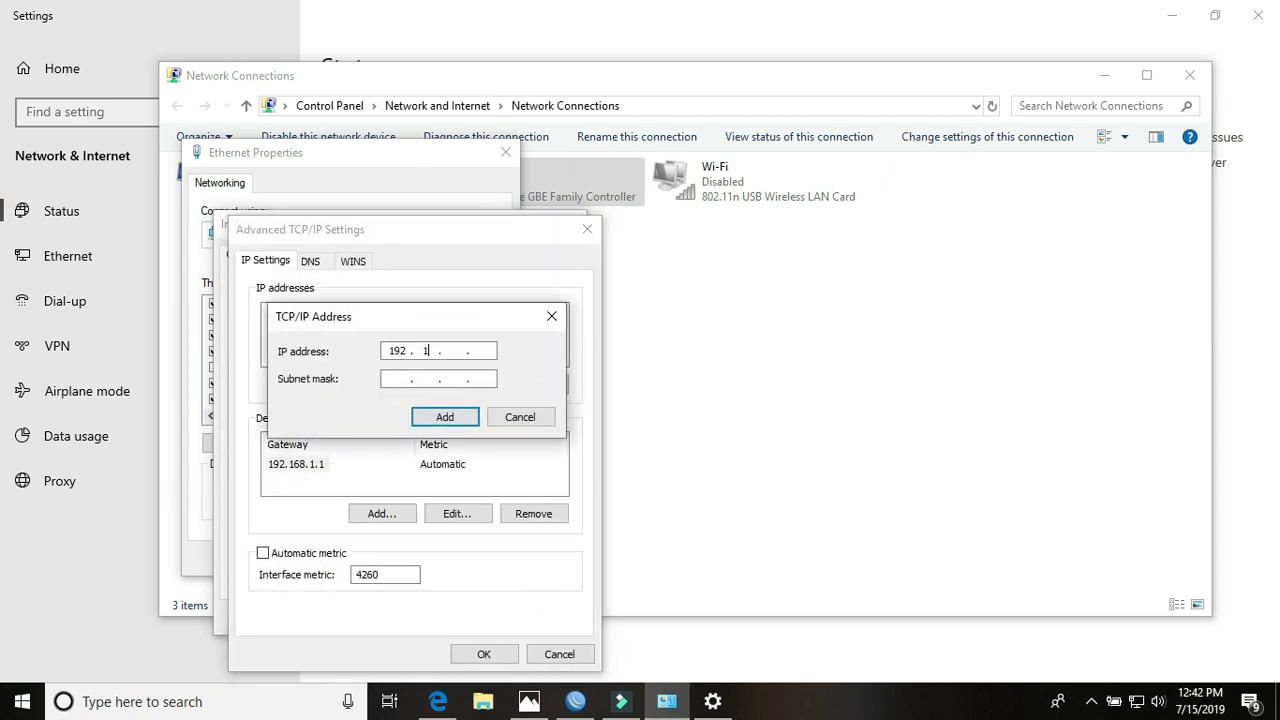
text(8.)
text(2)
text(2.)
text(11)
key(BackSpace)
key(BackSpace)
key(BackSpace)
text(3 . 100)
key(Tab)
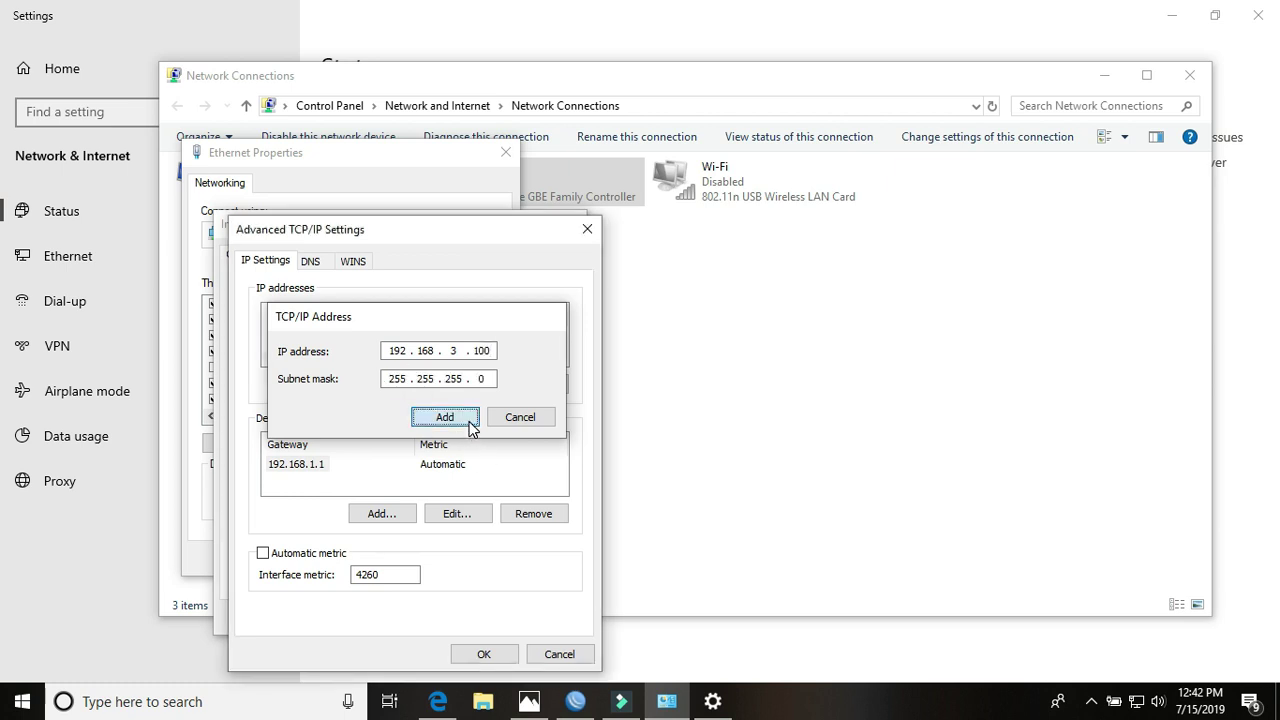
click(471, 421)
click(481, 656)
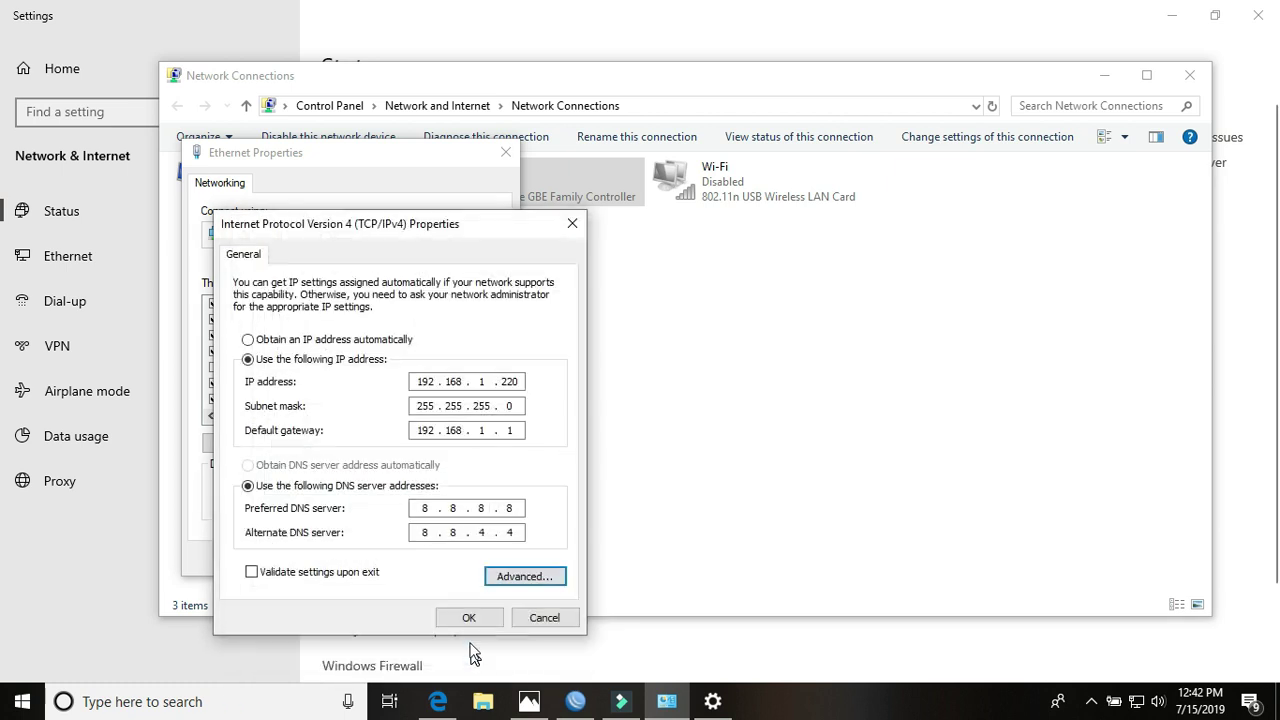
click(469, 618)
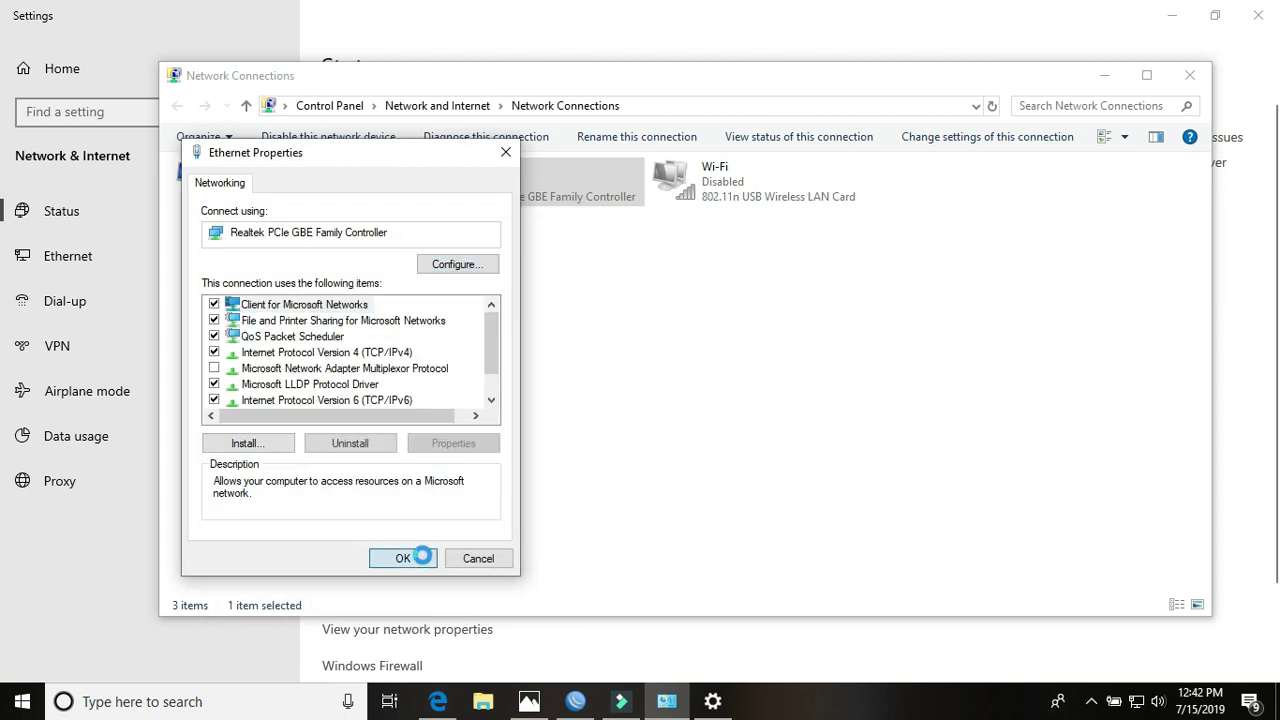
click(423, 557)
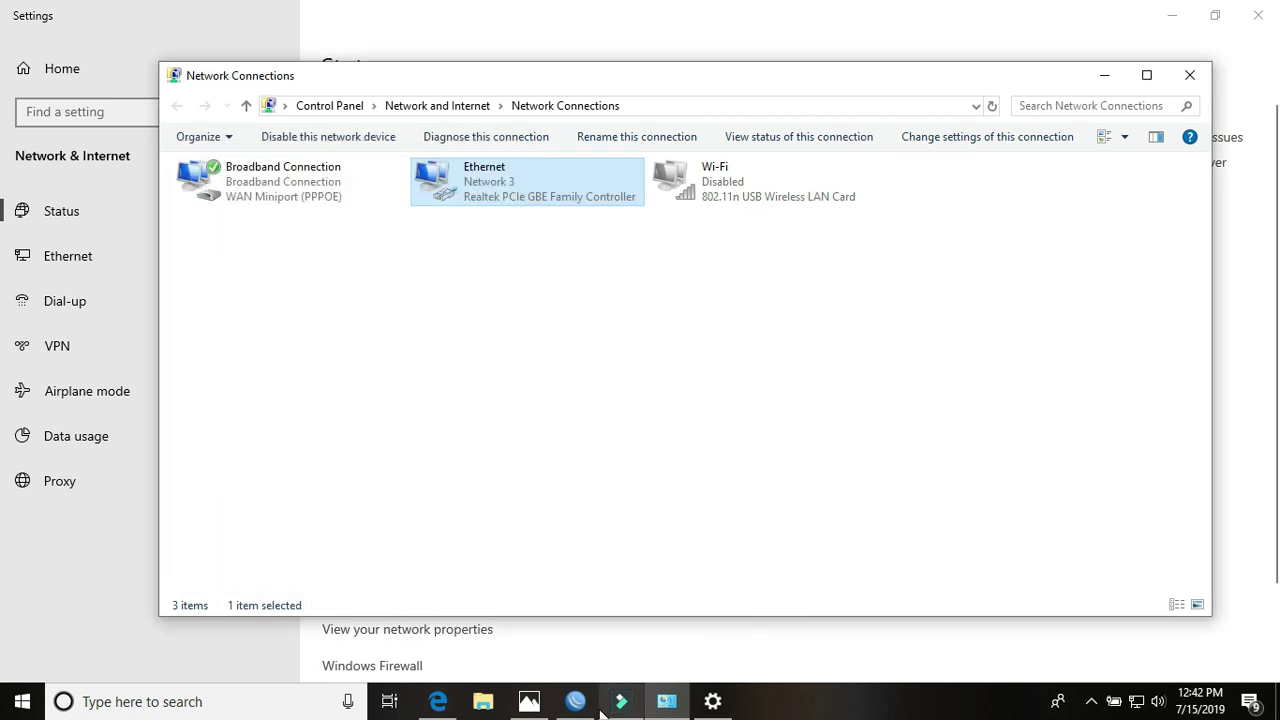
Bring Edge forward and show the LiteAP AC dashboard with its 5.70 km PowerBeam 30 link
click(438, 701)
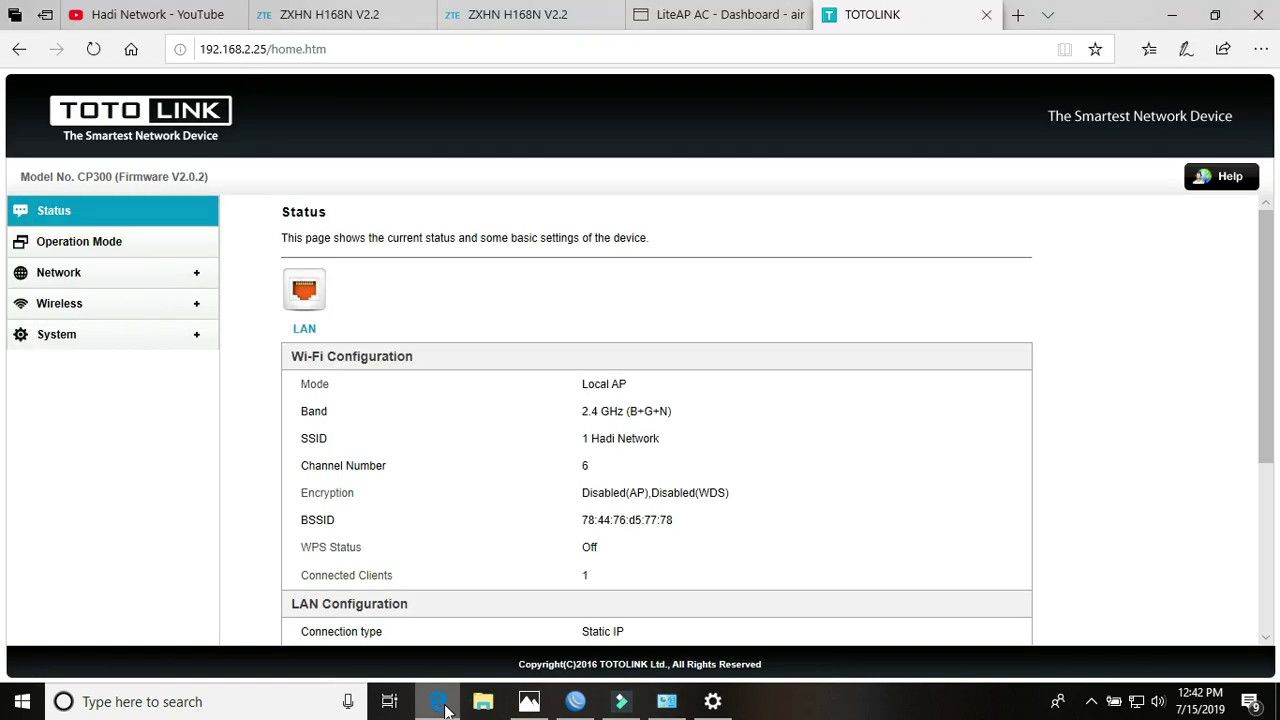
click(749, 18)
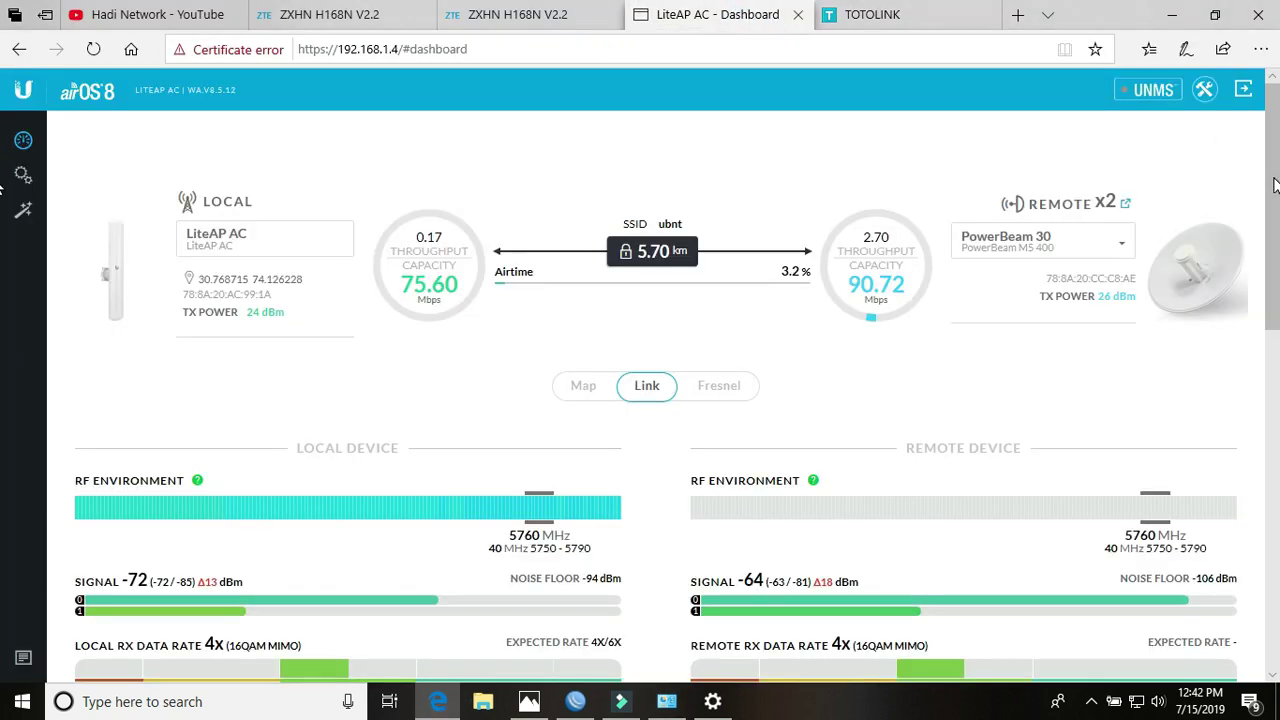
drag(1273, 178, 1277, 152)
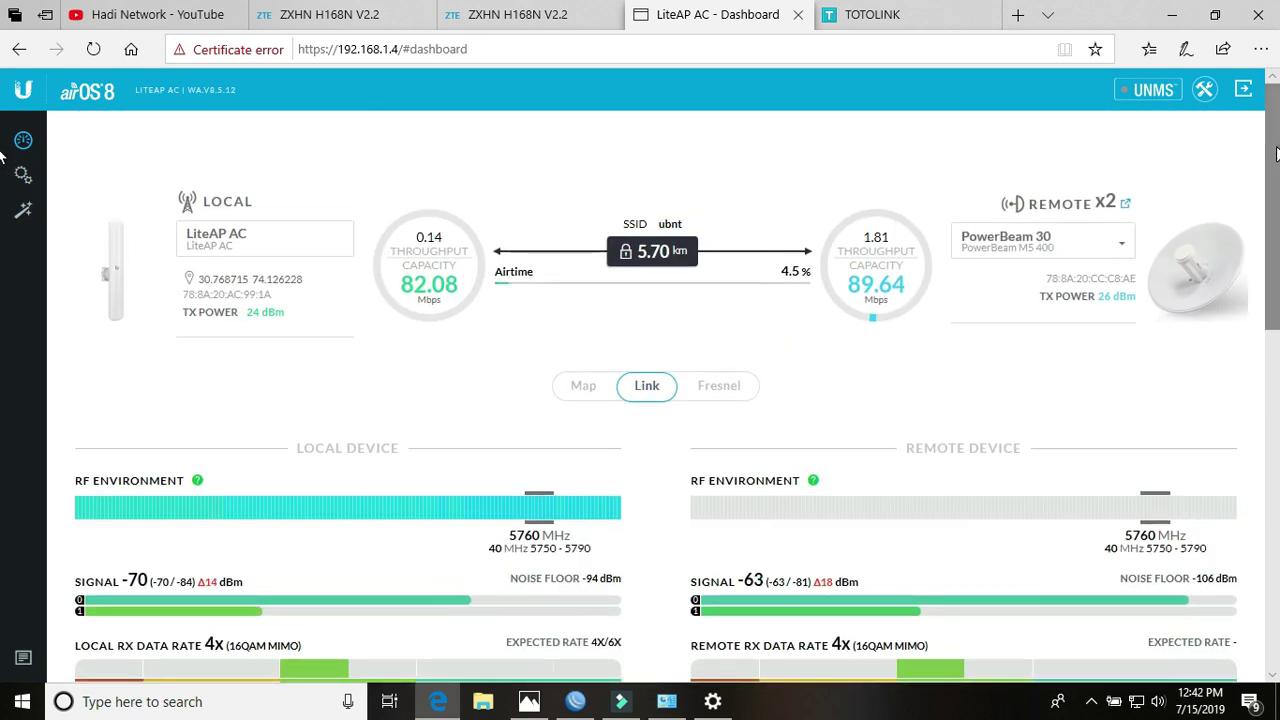